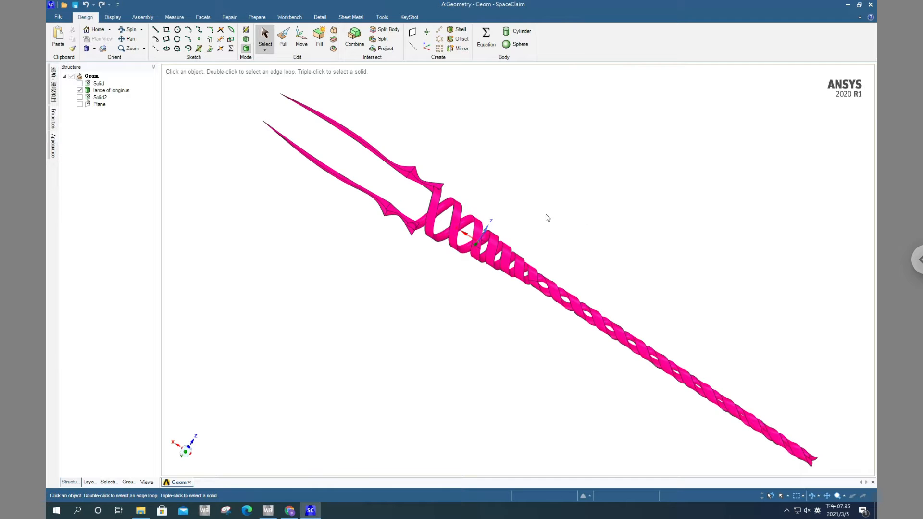
Hide the lance of longinus body and dismiss the hint about suppressing objects for physics
{"action": "middle_click_drag", "start_coordinate": [599, 243], "coordinate": [529, 265]}
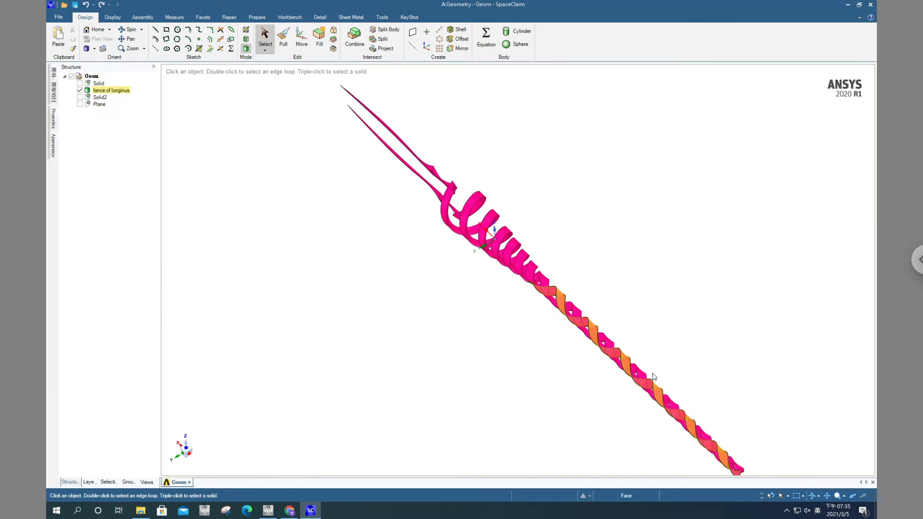
{"action": "left_click", "coordinate": [88, 92]}
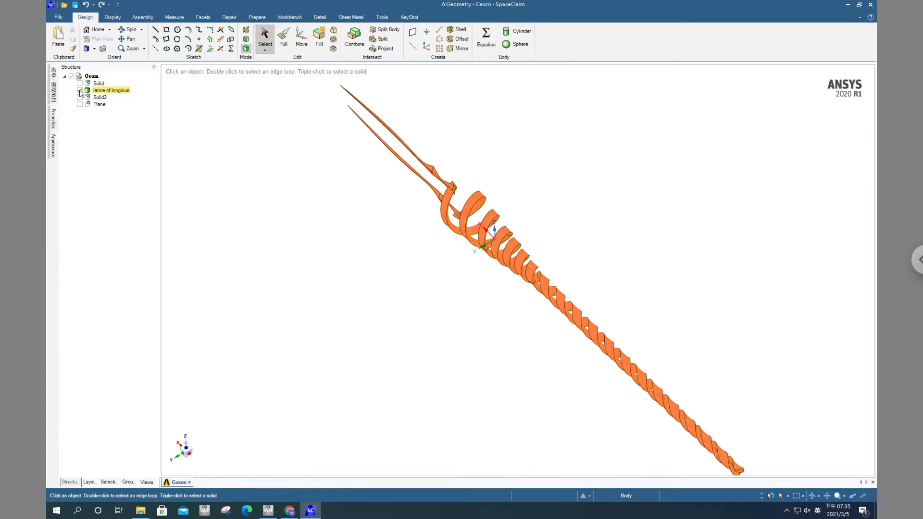
{"action": "left_click", "coordinate": [80, 91]}
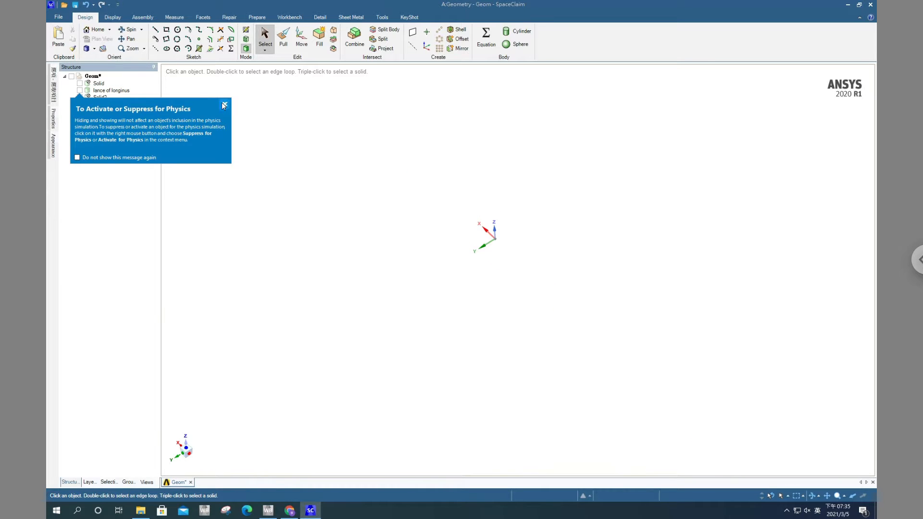
{"action": "left_click", "coordinate": [224, 106]}
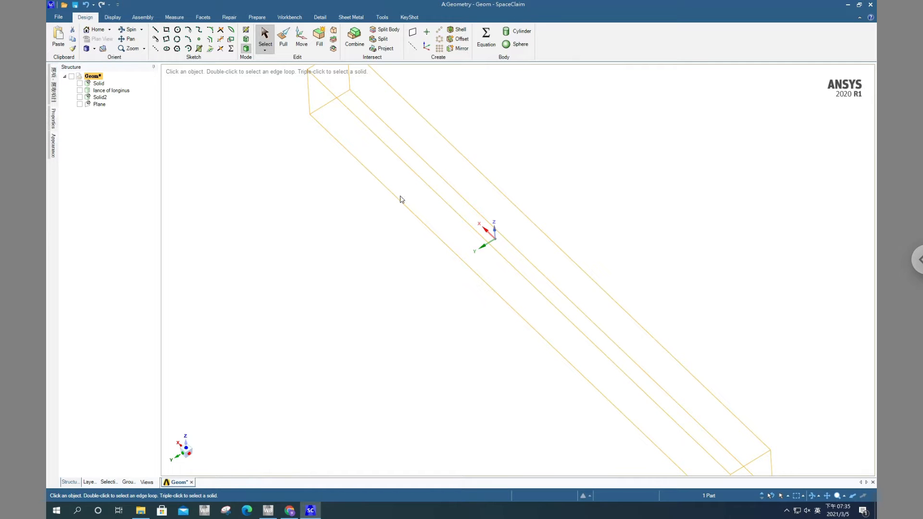
Start a sketch on the XY plane at the origin and show it in plan view
{"action": "middle_click_drag", "start_coordinate": [572, 263], "coordinate": [631, 231]}
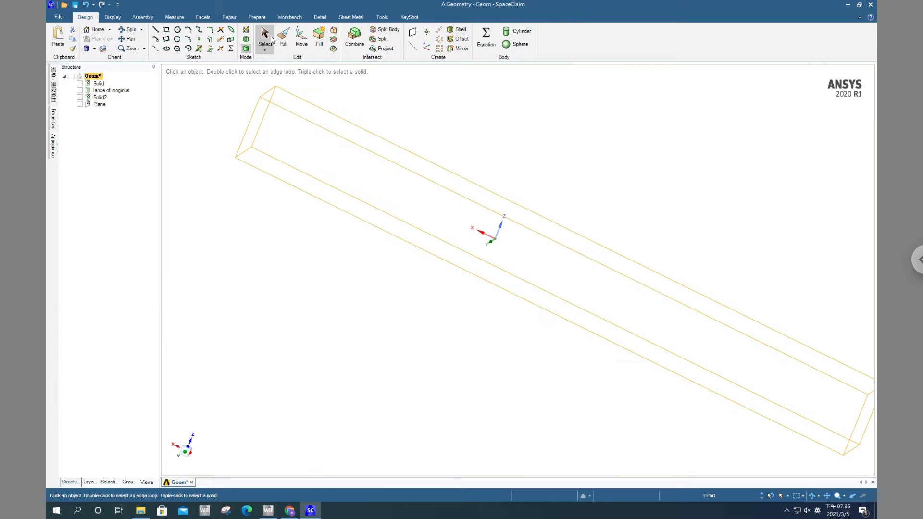
{"action": "left_click", "coordinate": [502, 233]}
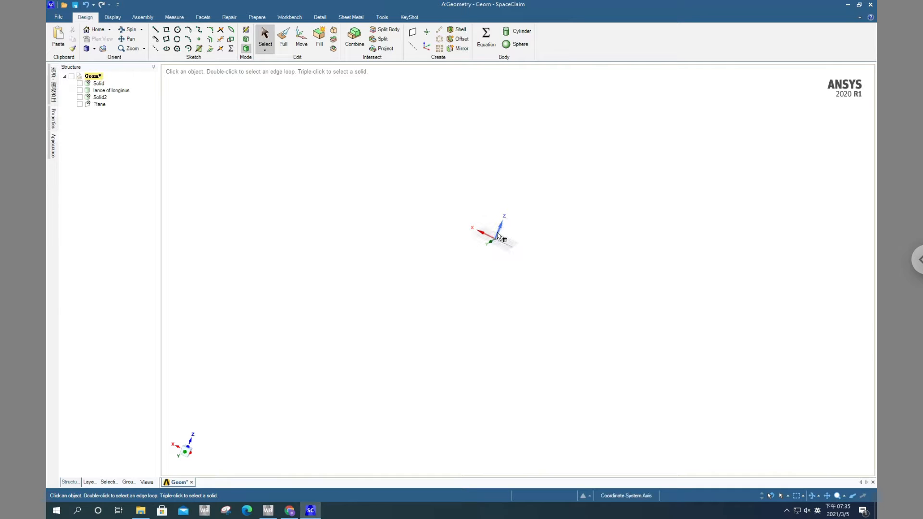
{"action": "middle_click_drag", "start_coordinate": [496, 234], "coordinate": [494, 269]}
{"action": "left_click", "coordinate": [496, 234]}
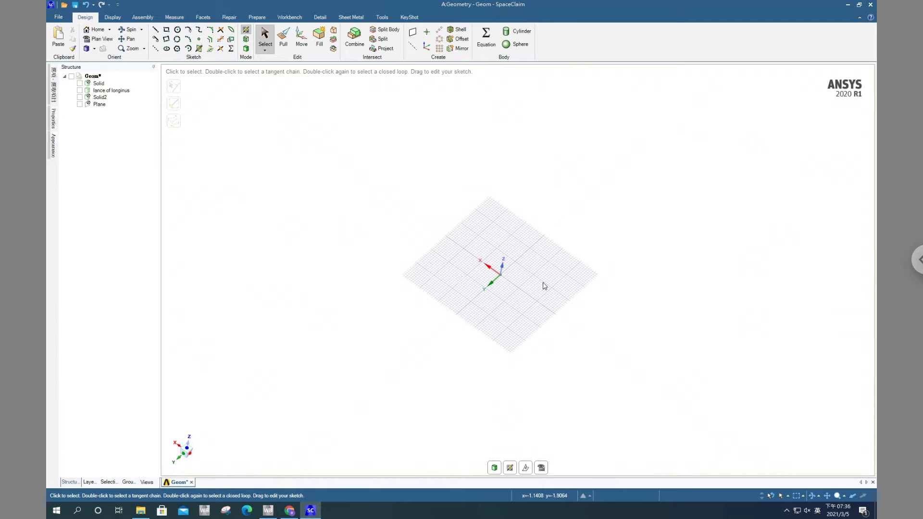
{"action": "left_click", "coordinate": [541, 467]}
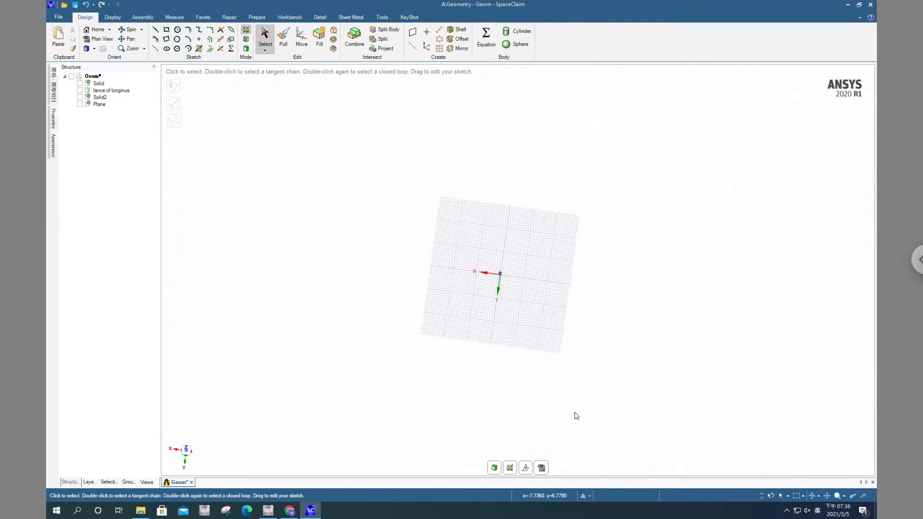
{"action": "scroll", "coordinate": [484, 312], "scroll_direction": "down", "scroll_amount": 2}
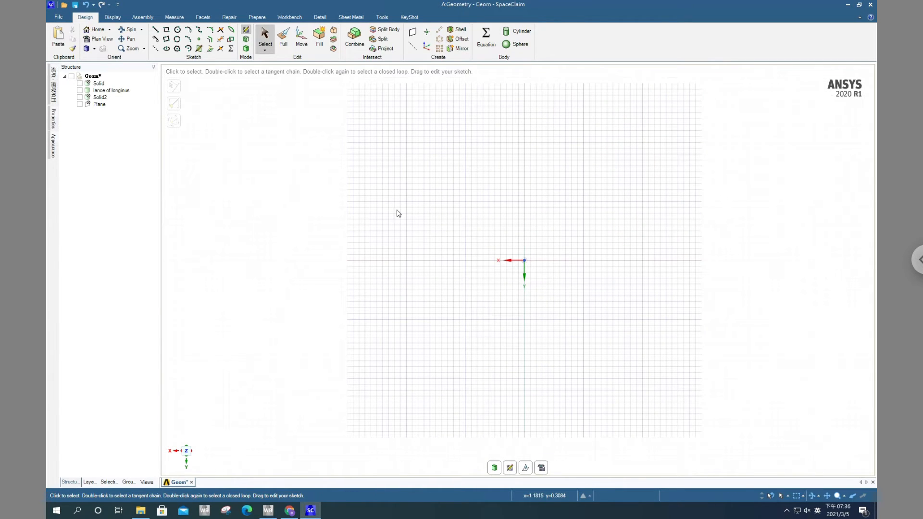
Sketch a line about 4.7 mm long along the X axis, running through the origin
{"action": "left_click", "coordinate": [160, 31]}
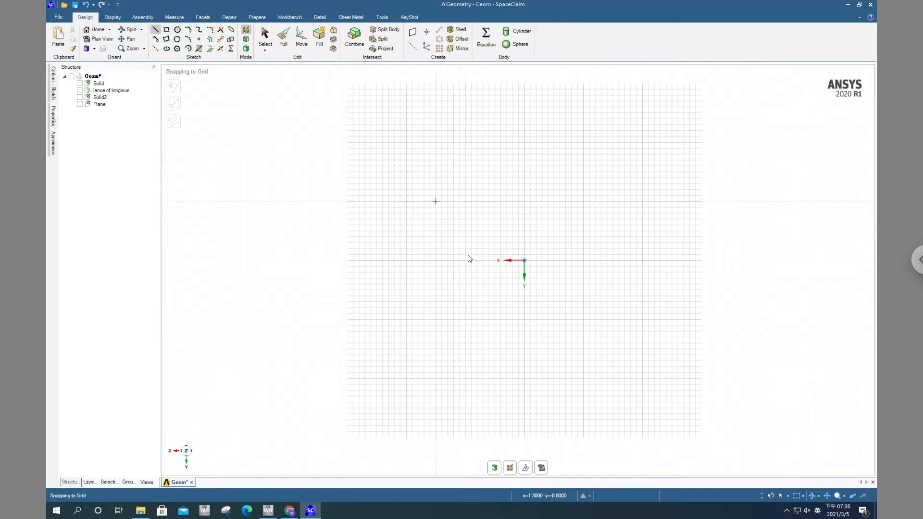
{"action": "left_click", "coordinate": [418, 261]}
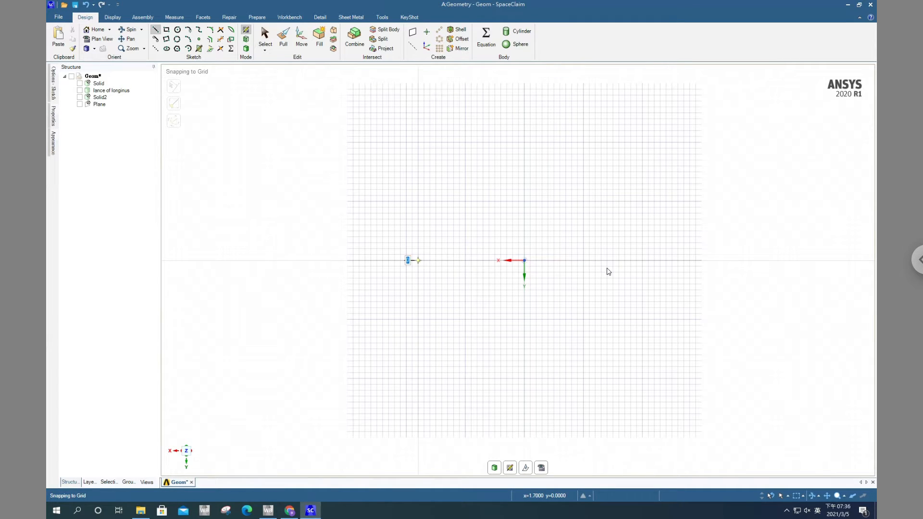
{"action": "left_click", "coordinate": [696, 263]}
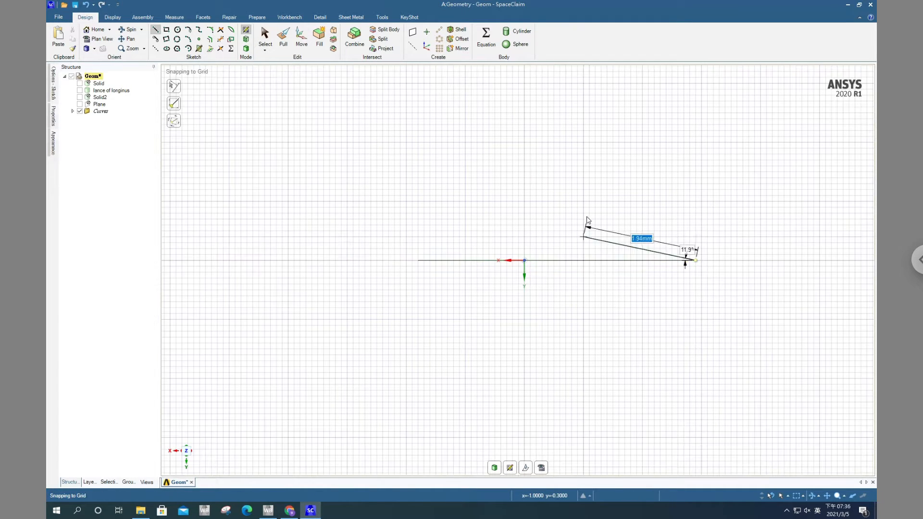
{"action": "key", "text": "Escape"}
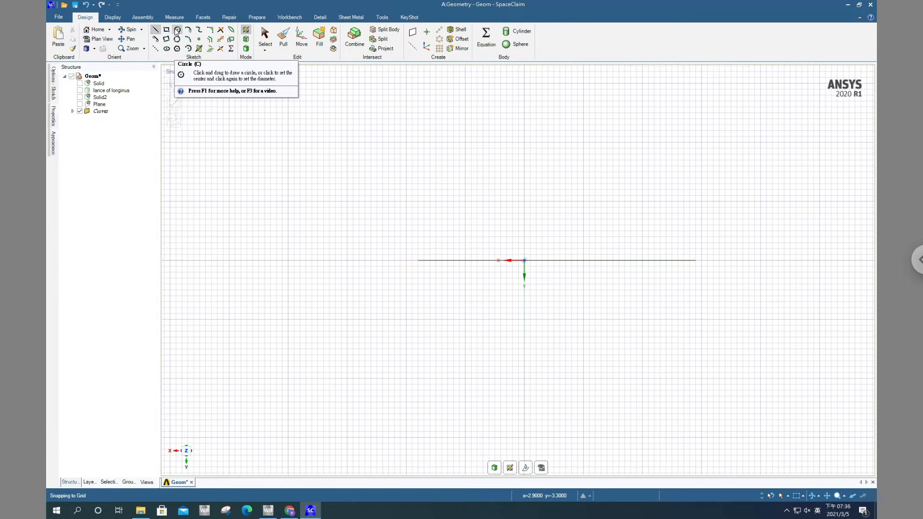
Draw a circle about 0.45 mm in diameter above the line's +X end and move it about 0.73 mm farther from the line
{"action": "left_click", "coordinate": [176, 31]}
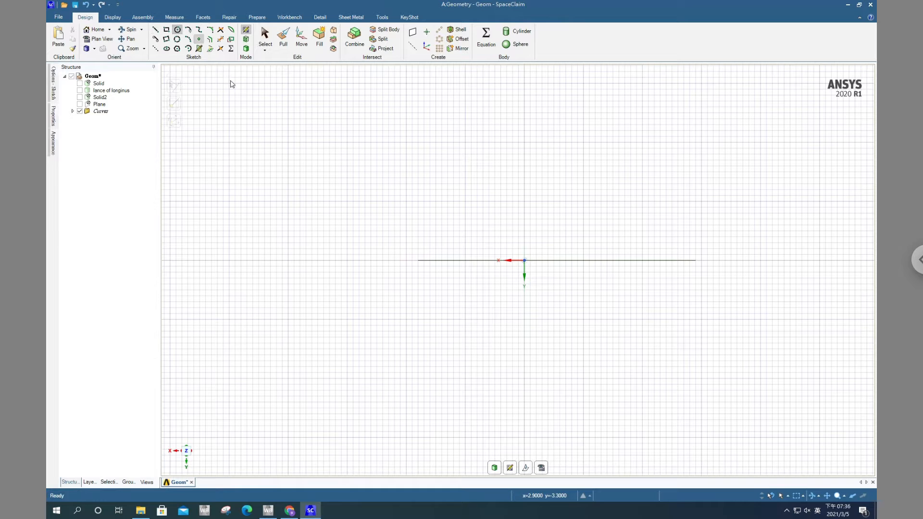
{"action": "left_click", "coordinate": [423, 237]}
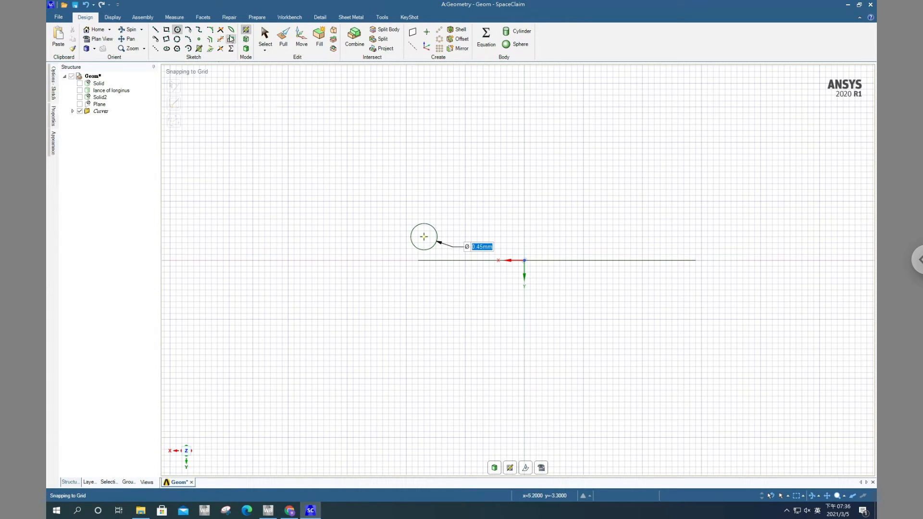
{"action": "left_click", "coordinate": [301, 37]}
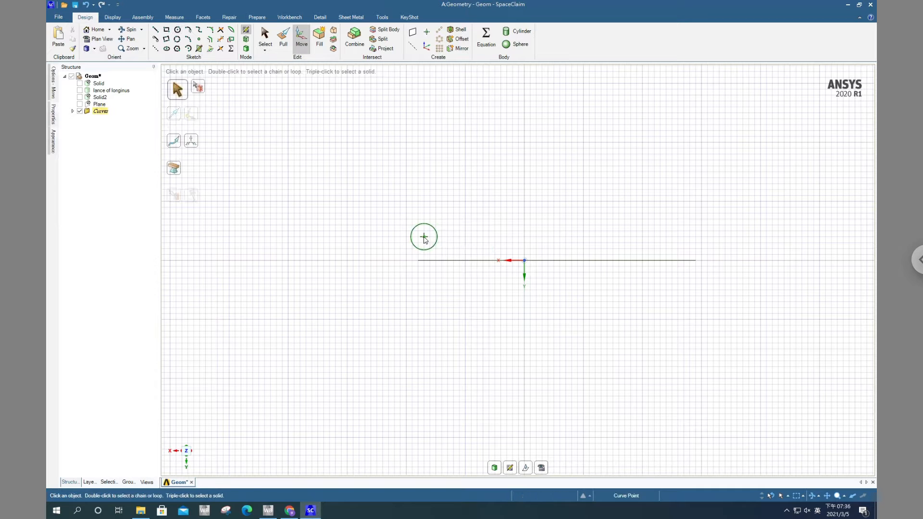
{"action": "left_click", "coordinate": [424, 237]}
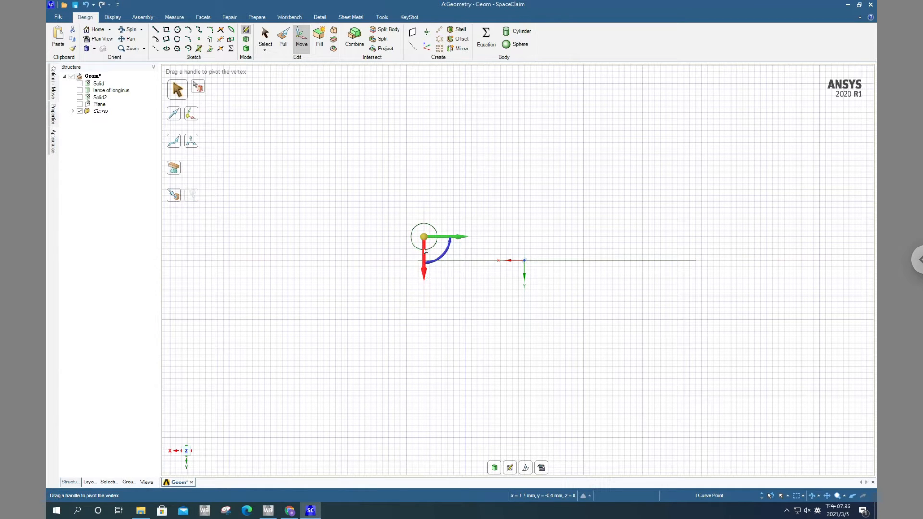
{"action": "mouse_move", "coordinate": [425, 250]}
{"action": "left_mouse_down"}
{"action": "mouse_move", "coordinate": [425, 215]}
{"action": "mouse_move", "coordinate": [433, 294]}
{"action": "mouse_move", "coordinate": [435, 261]}
{"action": "left_mouse_up"}
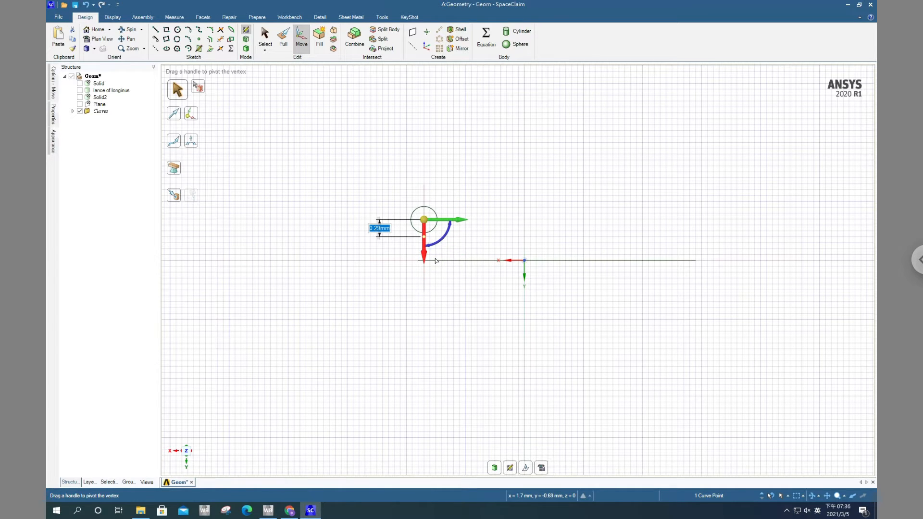
{"action": "left_click_drag", "start_coordinate": [436, 260], "coordinate": [440, 234]}
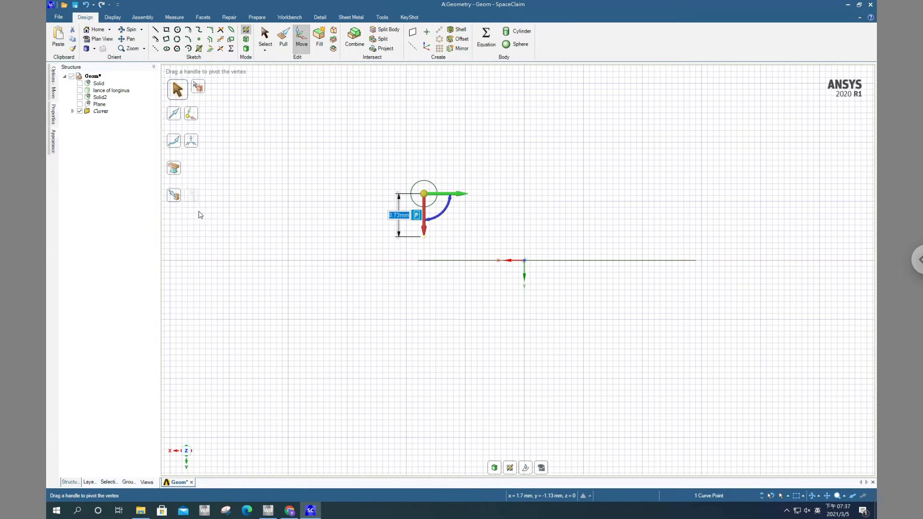
{"action": "left_click", "coordinate": [559, 193]}
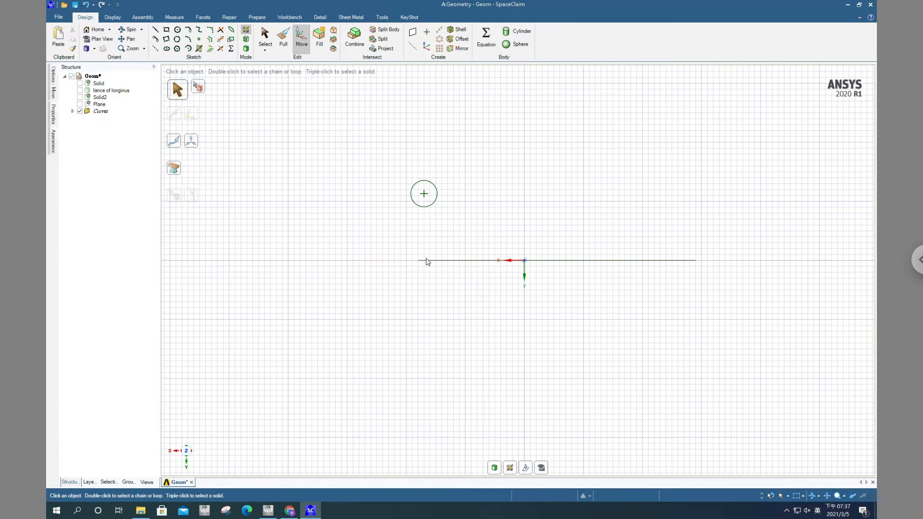
Measure the circle's diameter and its distance to the axis line
{"action": "left_click", "coordinate": [174, 17]}
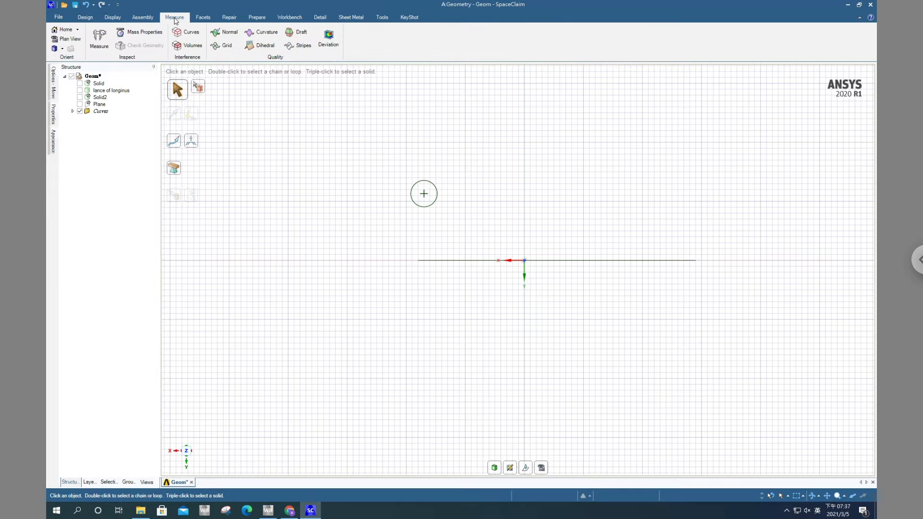
{"action": "left_click", "coordinate": [98, 44]}
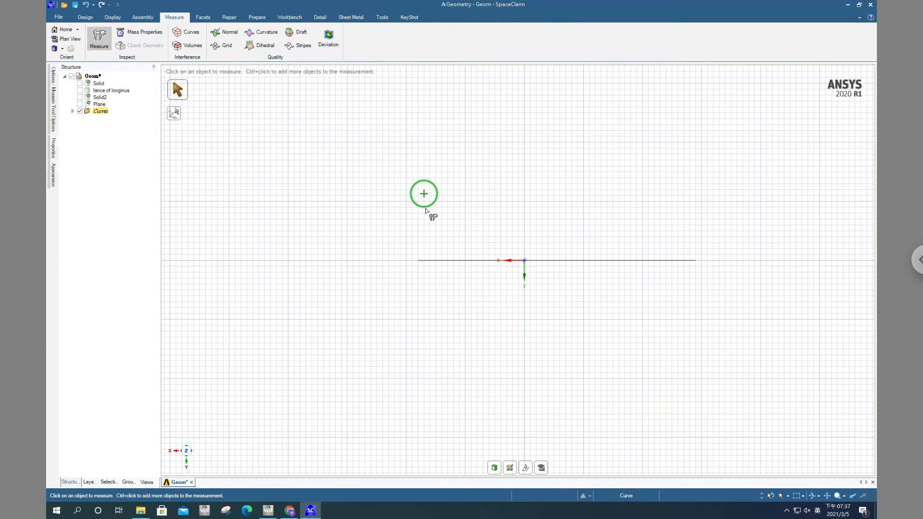
{"action": "left_click", "coordinate": [425, 210]}
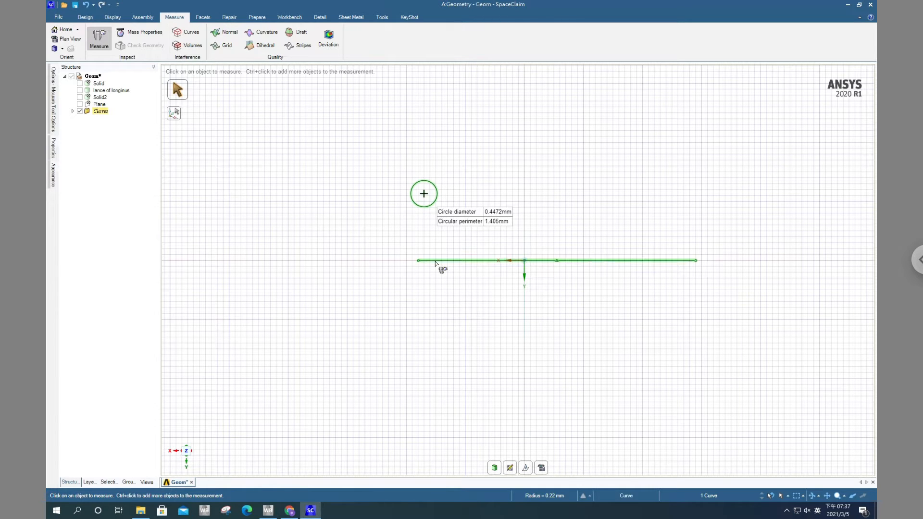
{"action": "left_click", "coordinate": [436, 261], "text": "ctrl"}
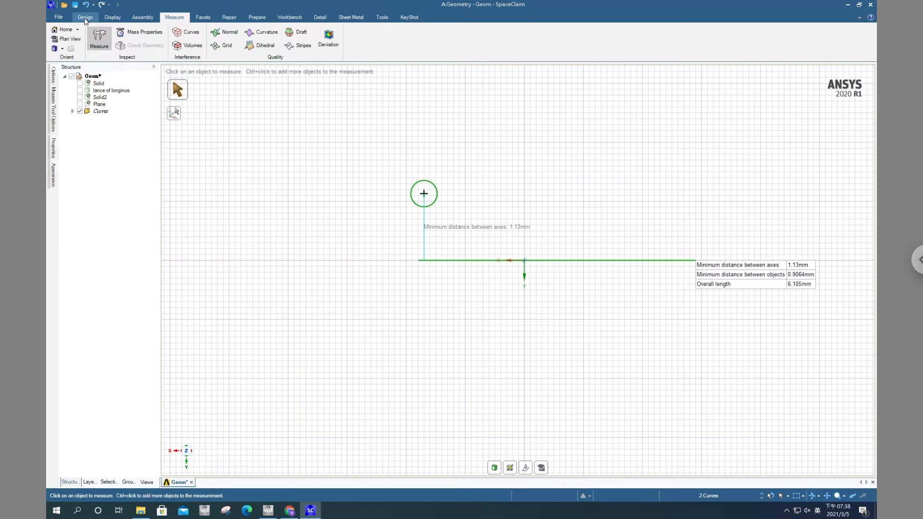
Select the sketched circle and copy it
{"action": "left_click", "coordinate": [85, 17]}
{"action": "left_click", "coordinate": [267, 36]}
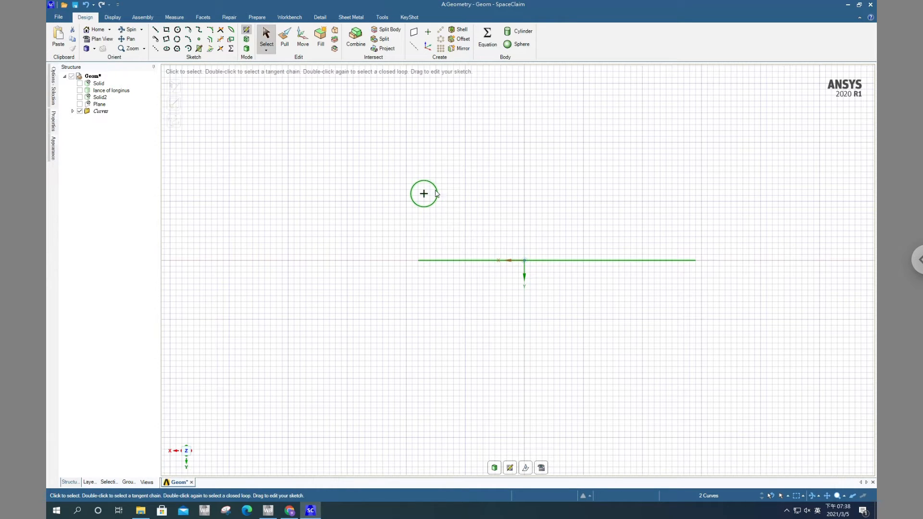
{"action": "left_click", "coordinate": [431, 186]}
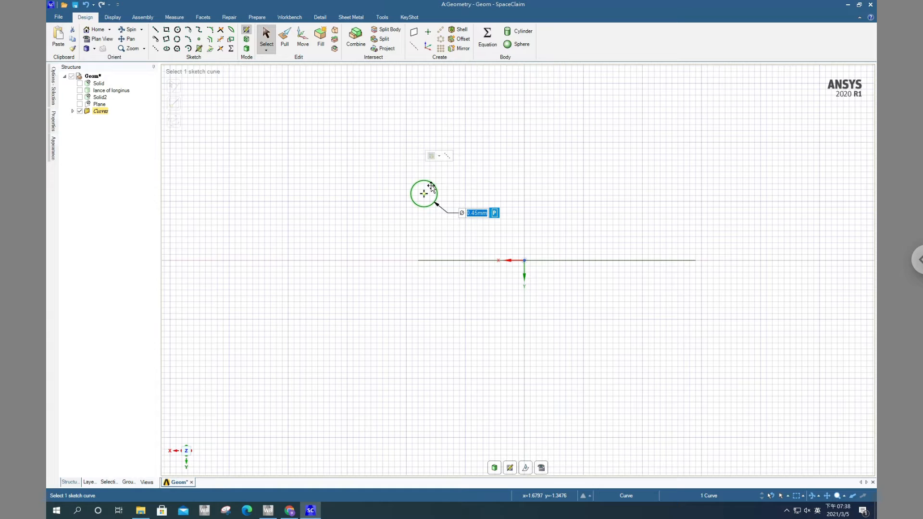
{"action": "key", "text": "ctrl+c"}
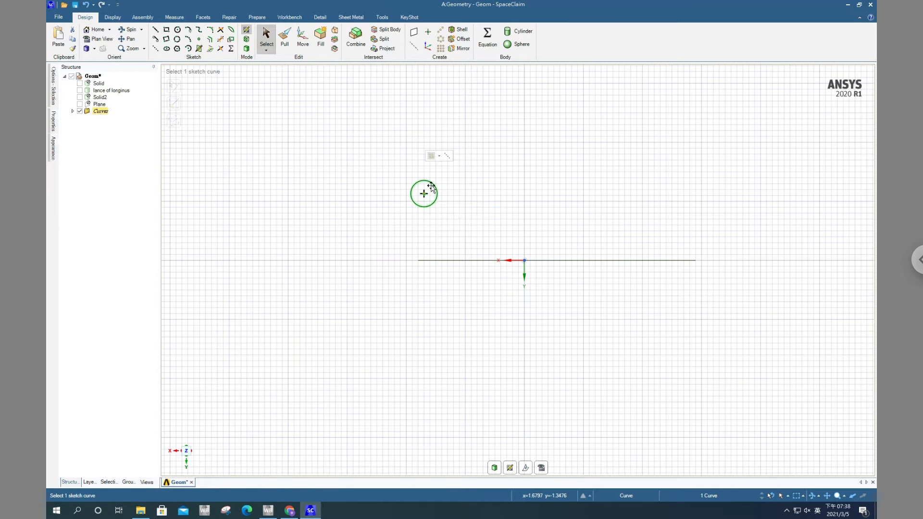
Turn the sketched circle into a surface by returning to 3D mode and select its face
{"action": "left_click", "coordinate": [494, 468]}
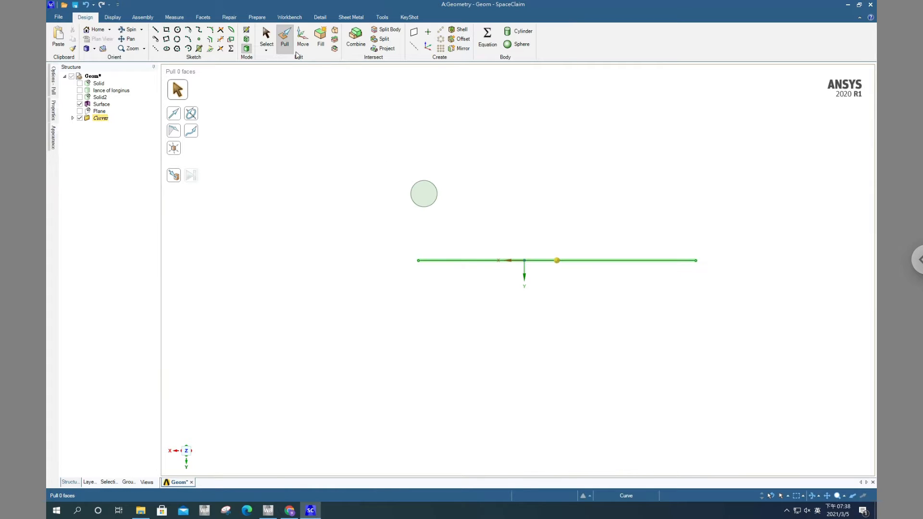
{"action": "left_click", "coordinate": [424, 192]}
{"action": "left_click", "coordinate": [424, 192]}
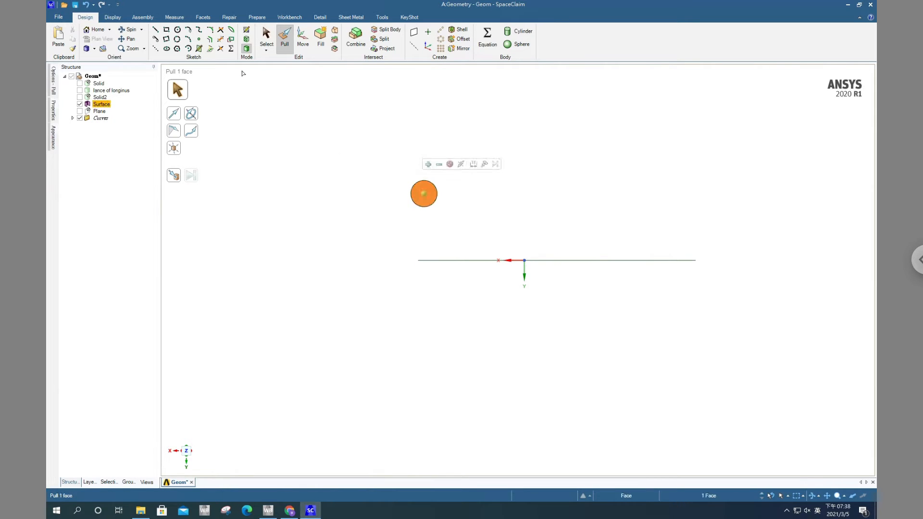
Sketch a line across the circle's diameter parallel to the axis line and return to 3D mode to split it into two half-discs
{"action": "left_click", "coordinate": [177, 29]}
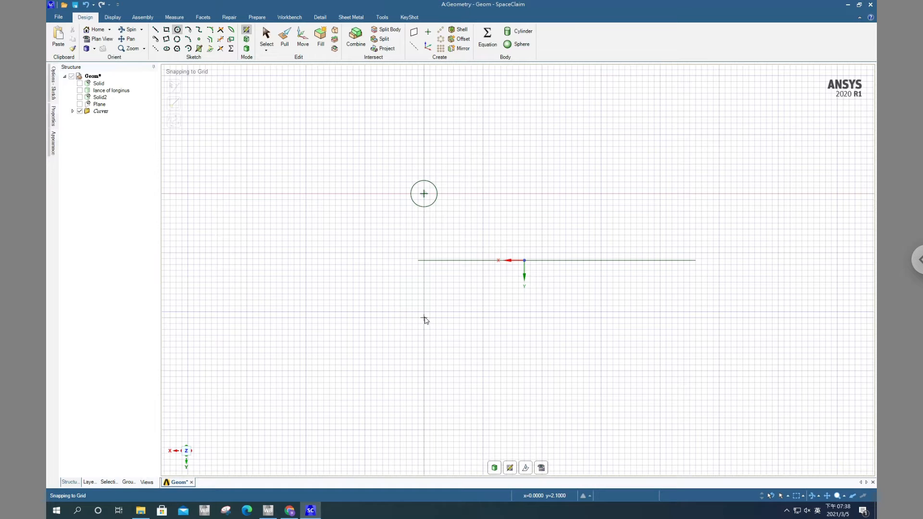
{"action": "left_click", "coordinate": [155, 29]}
{"action": "left_click", "coordinate": [411, 194]}
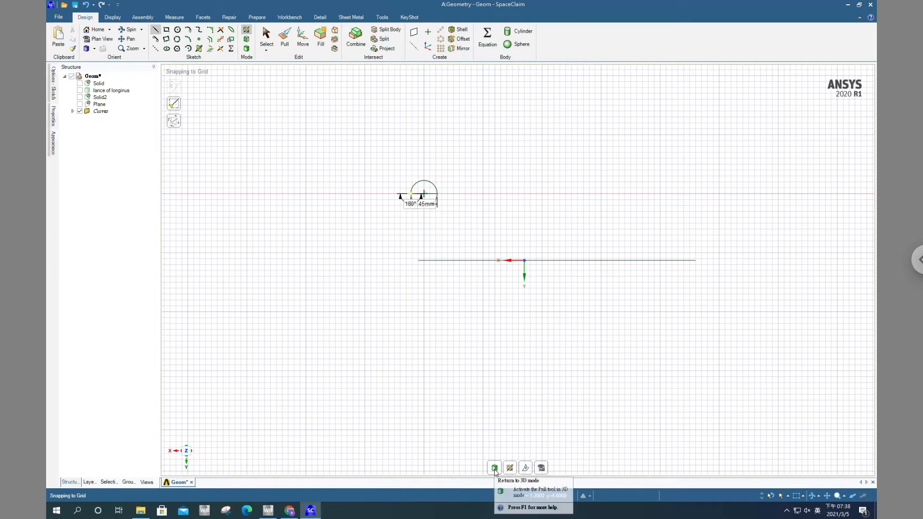
{"action": "left_click", "coordinate": [494, 467]}
{"action": "left_click", "coordinate": [426, 190]}
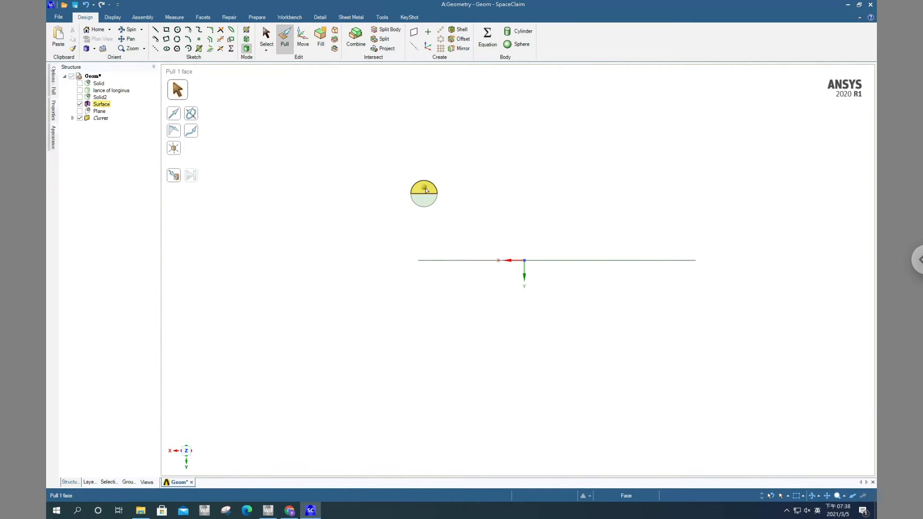
{"action": "left_click", "coordinate": [425, 193]}
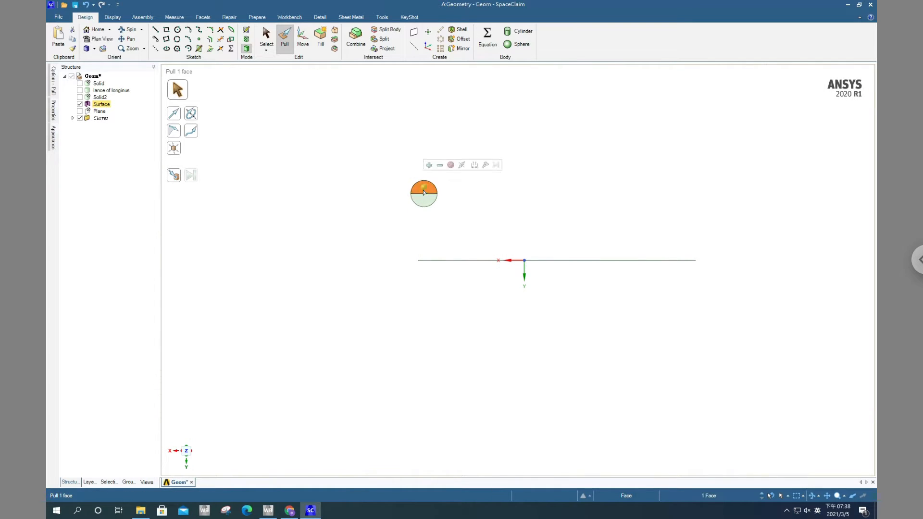
{"action": "left_click", "coordinate": [302, 37]}
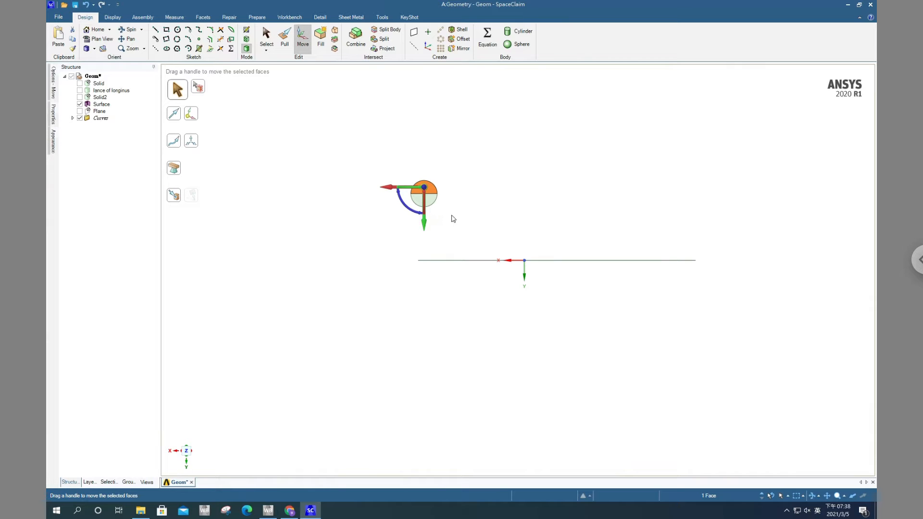
{"action": "scroll", "coordinate": [445, 204], "scroll_direction": "up", "scroll_amount": 4}
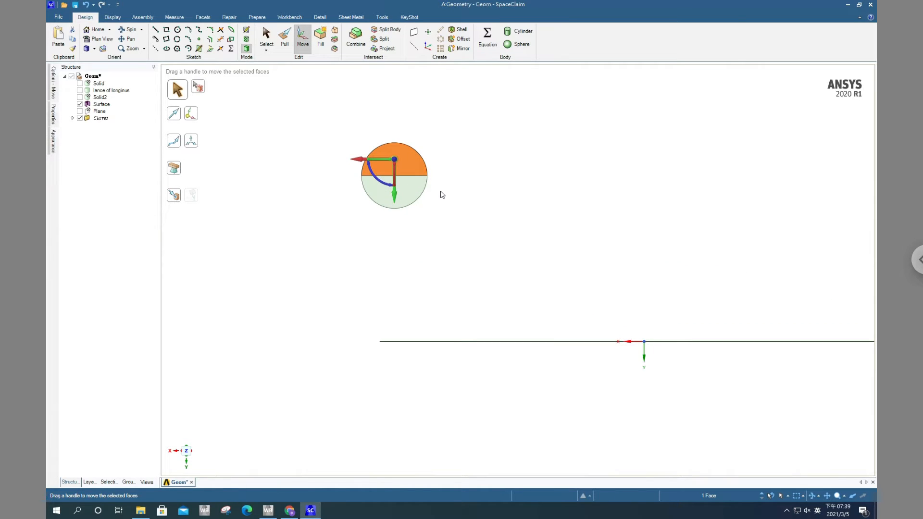
Measure the distance between the circle's dividing line and the axis line
{"action": "left_click", "coordinate": [174, 17]}
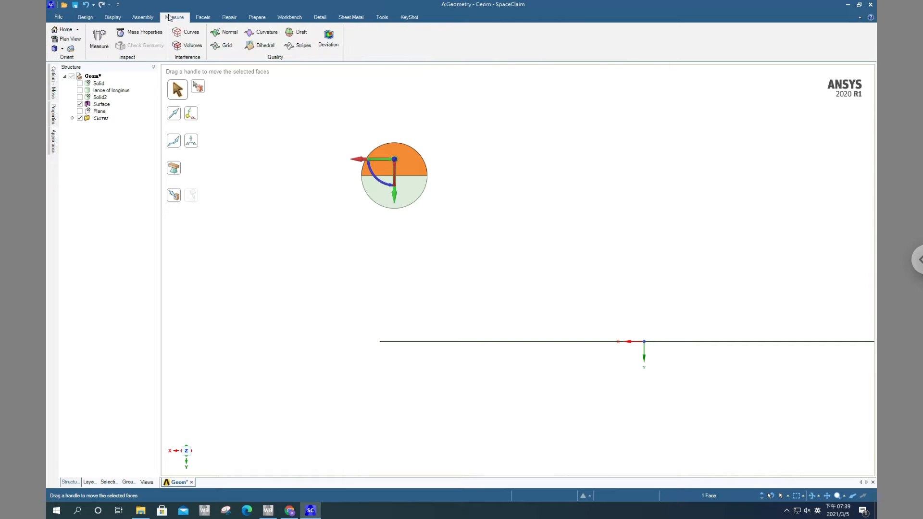
{"action": "left_click", "coordinate": [99, 40]}
{"action": "left_click", "coordinate": [515, 261]}
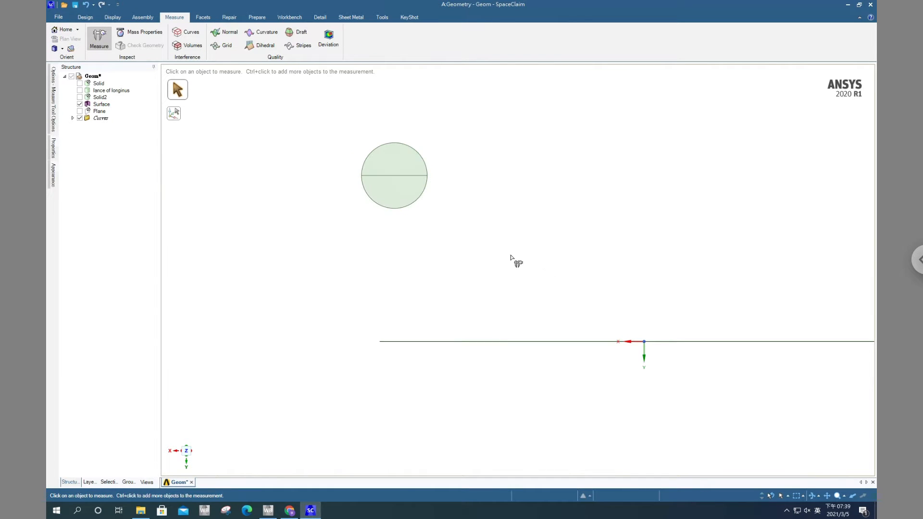
{"action": "left_click", "coordinate": [394, 177]}
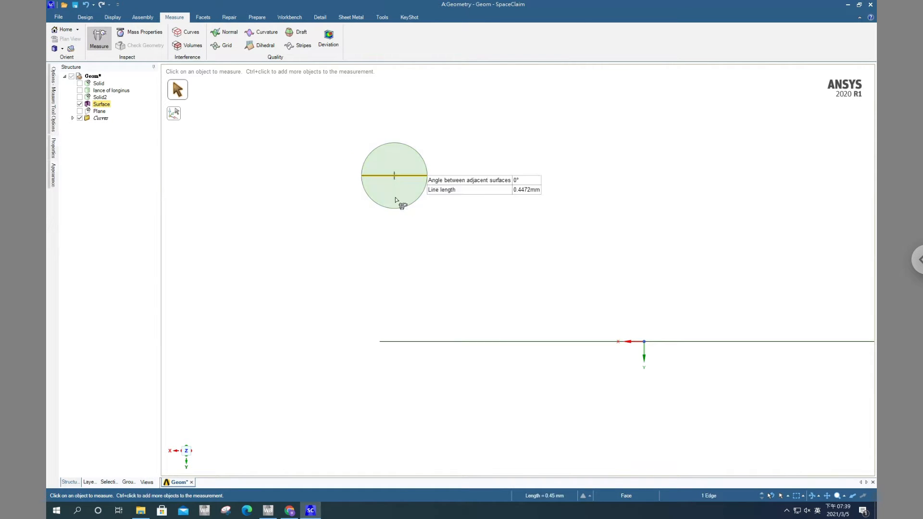
{"action": "left_click", "coordinate": [404, 342], "text": "ctrl"}
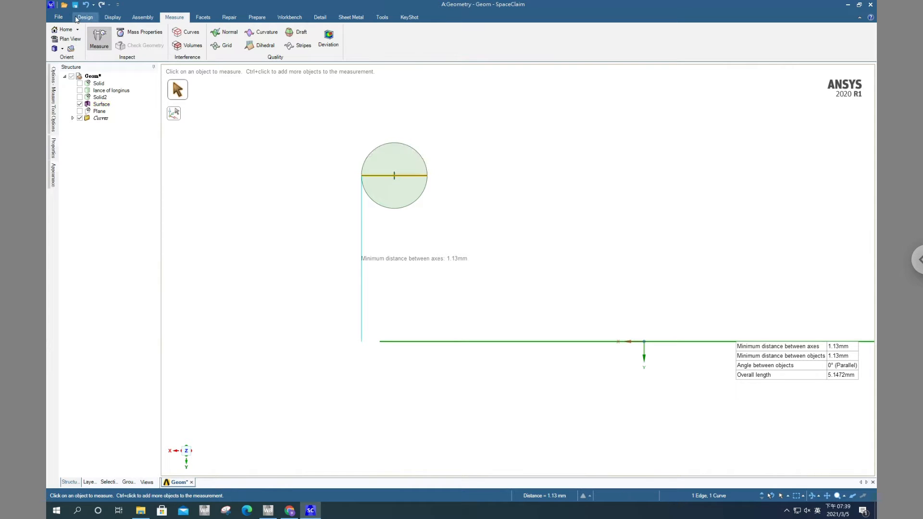
Move the upper half-disc 1.13 mm perpendicular to the axis line so its straight edge lies on the axis
{"action": "left_click", "coordinate": [86, 17]}
{"action": "left_click", "coordinate": [302, 39]}
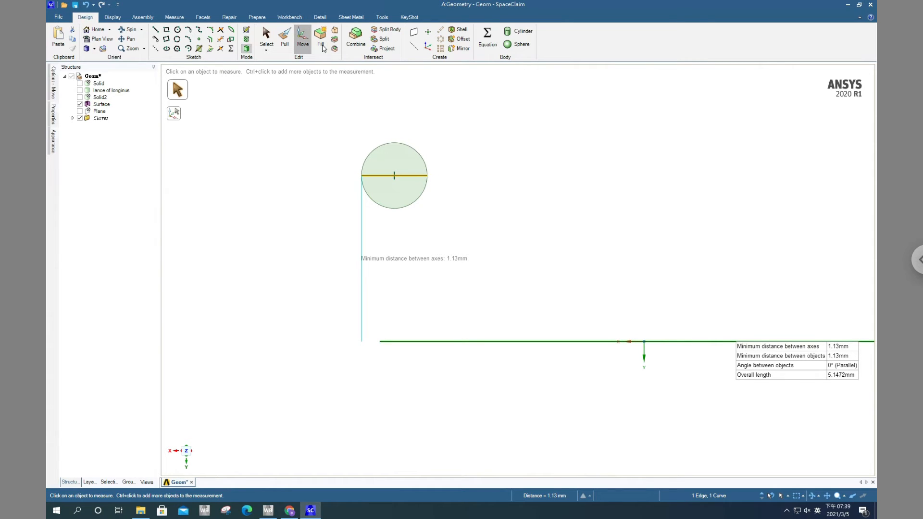
{"action": "left_click", "coordinate": [396, 159]}
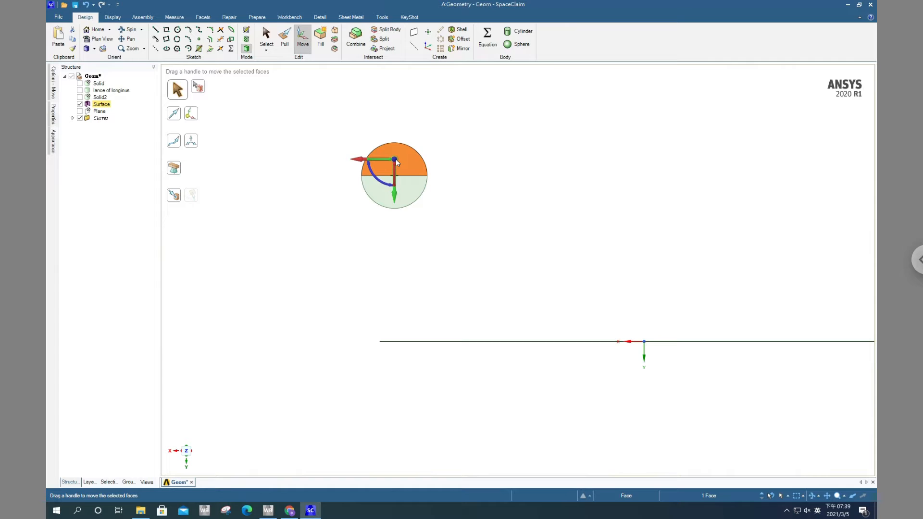
{"action": "left_click", "coordinate": [396, 197]}
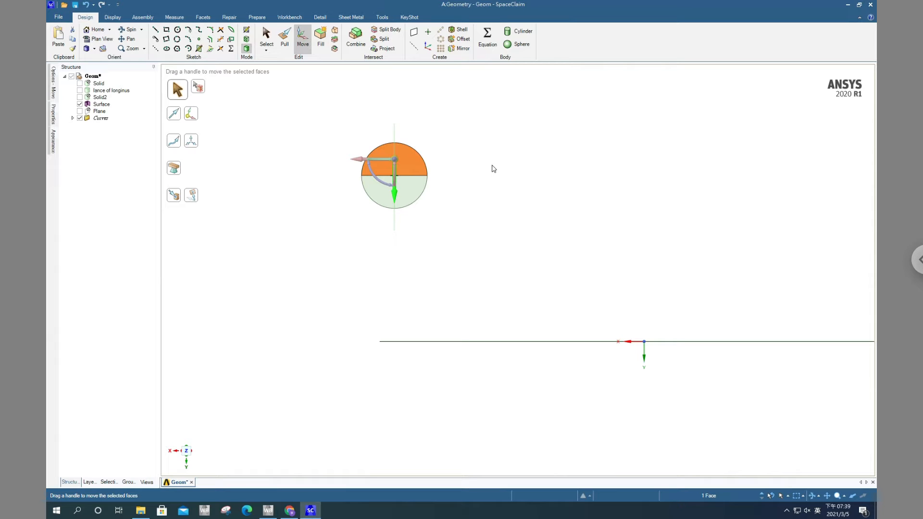
{"action": "type", "text": "1.13"}
{"action": "key", "text": "Return"}
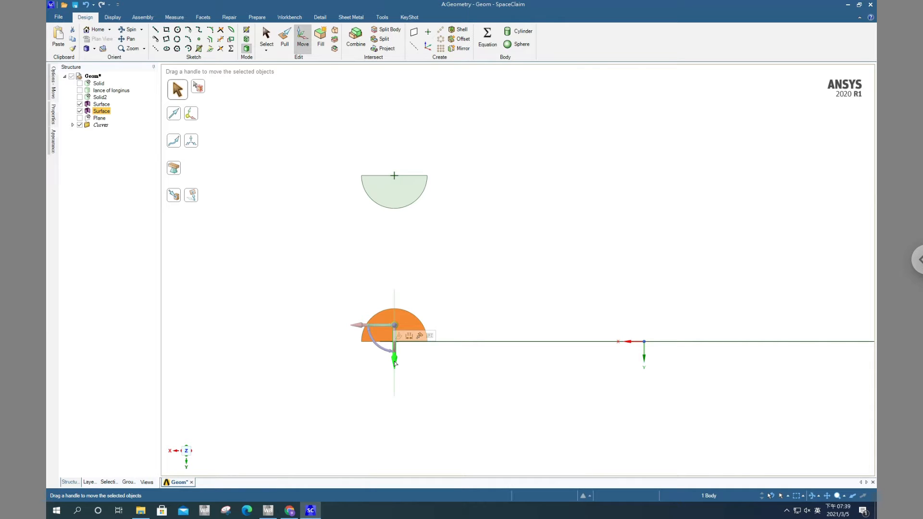
Move the same half-disc a further 1.13 mm past the axis line and clear the selection
{"action": "type", "text": "1.13"}
{"action": "key", "text": "Return"}
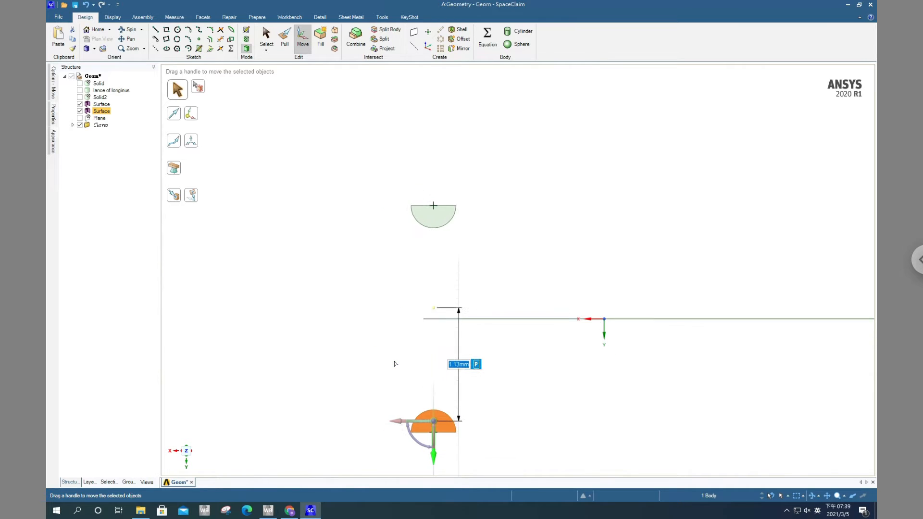
{"action": "left_click", "coordinate": [540, 337]}
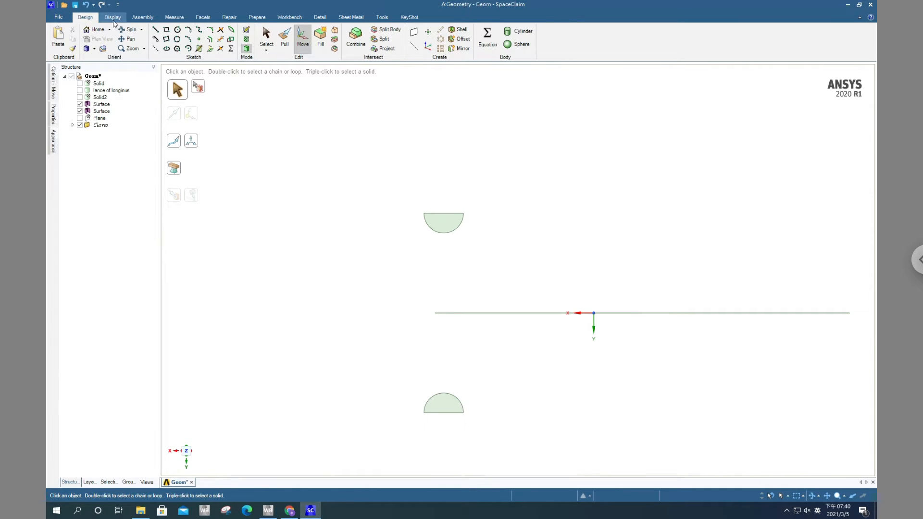
Measure the distance from the moved half-disc's arc to the axis line
{"action": "left_click", "coordinate": [174, 17]}
{"action": "left_click", "coordinate": [99, 46]}
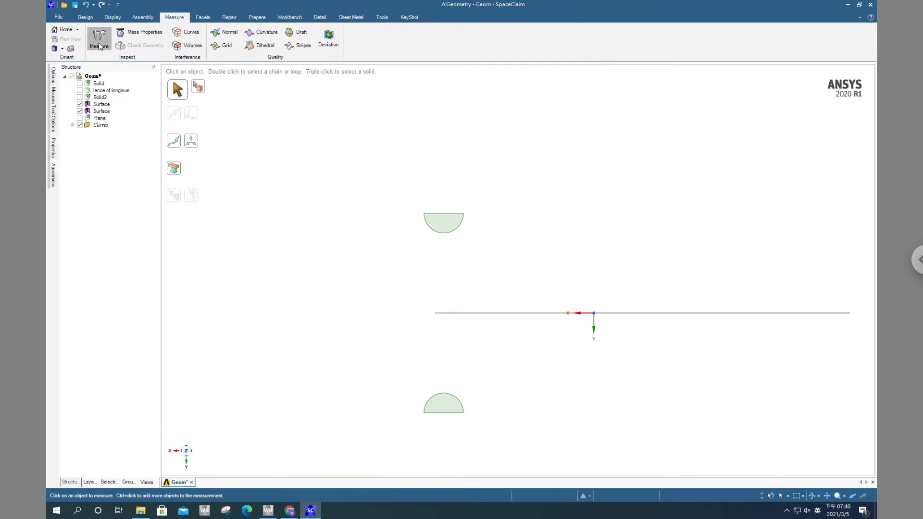
{"action": "left_click", "coordinate": [444, 394]}
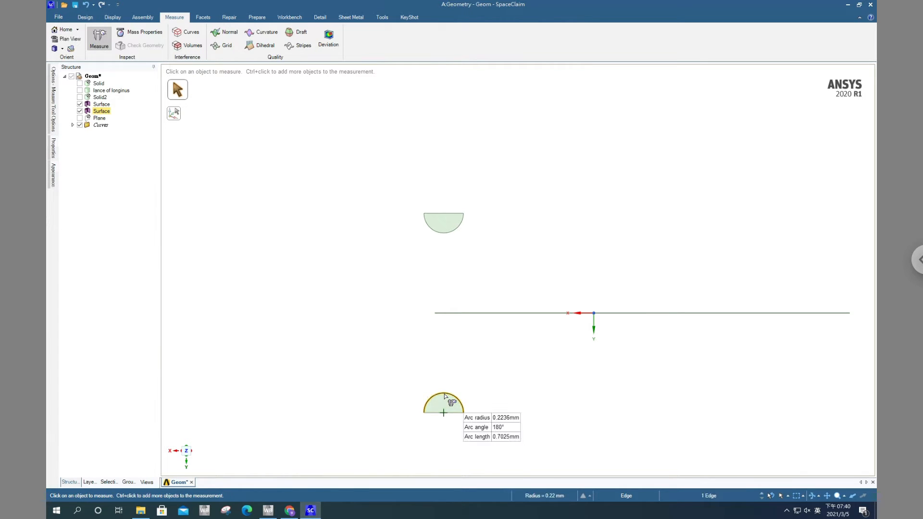
{"action": "left_click", "coordinate": [453, 313], "text": "ctrl"}
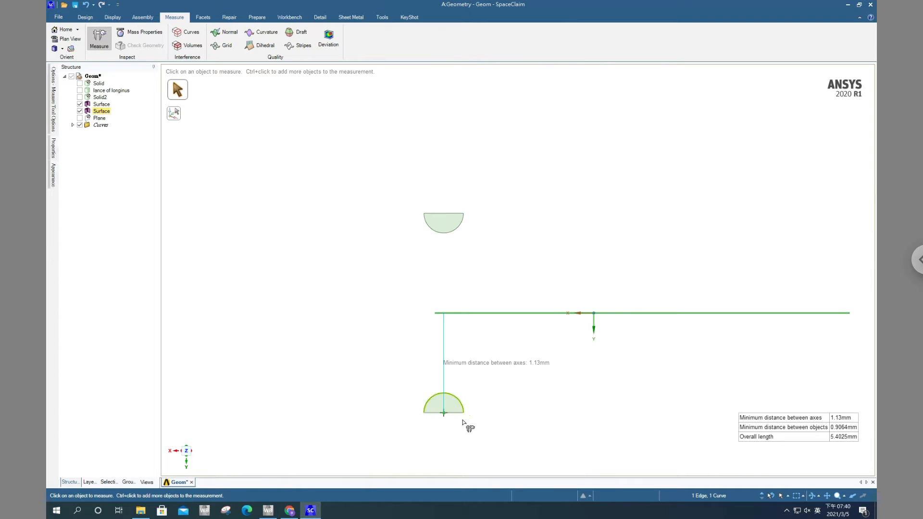
{"action": "scroll", "coordinate": [500, 428], "scroll_direction": "up", "scroll_amount": 4}
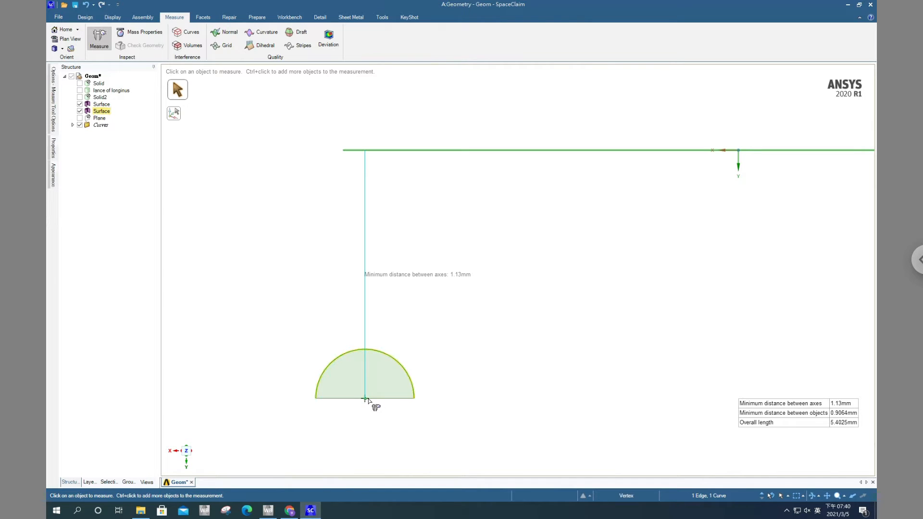
Measure the arc radius of the half-disc below the axis line
{"action": "left_click", "coordinate": [88, 18]}
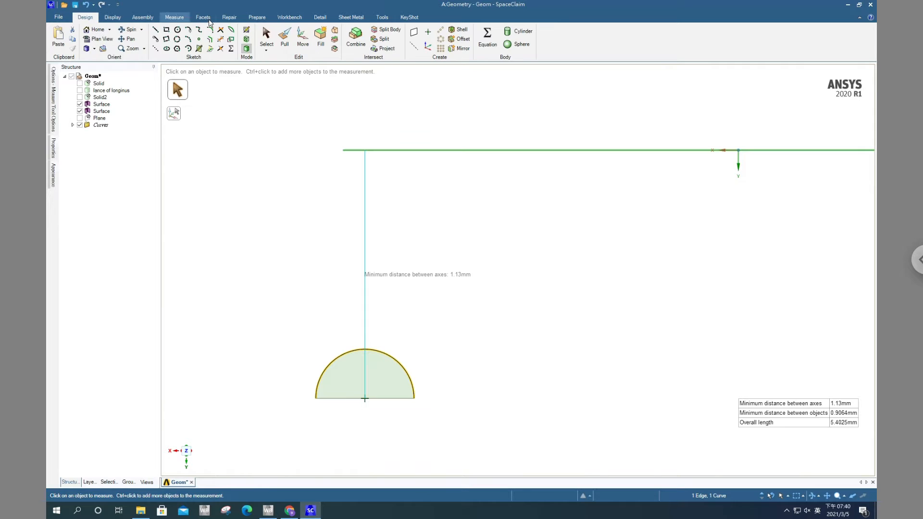
{"action": "left_click", "coordinate": [302, 40]}
{"action": "left_click", "coordinate": [172, 18]}
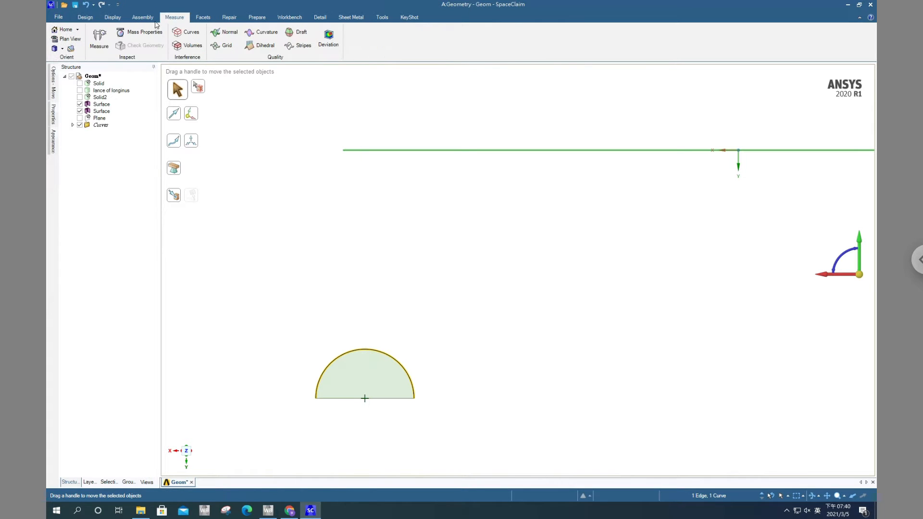
{"action": "left_click", "coordinate": [99, 38]}
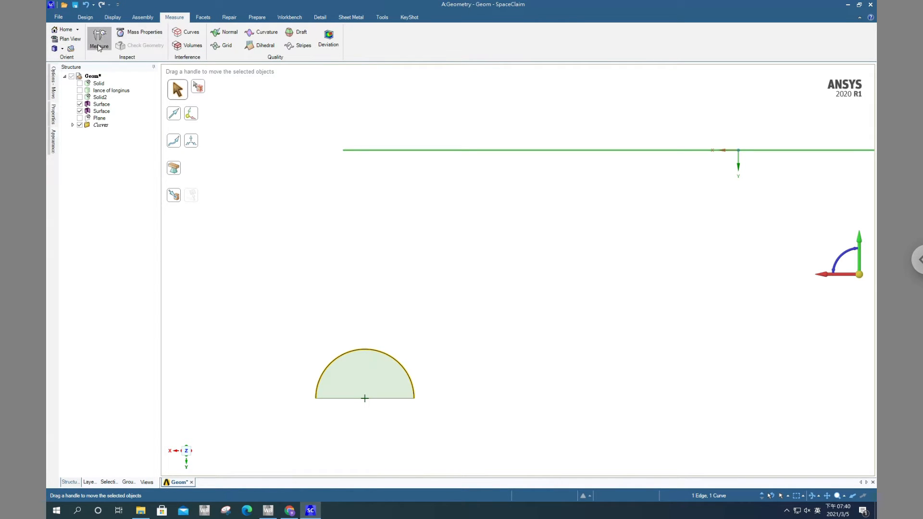
{"action": "left_click", "coordinate": [383, 355]}
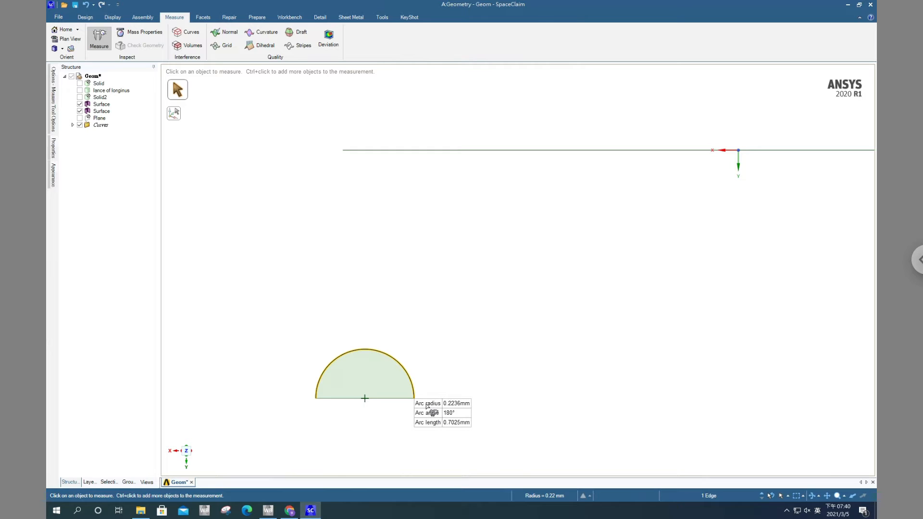
{"action": "mouse_move", "coordinate": [446, 408]}
Try to move the lower half-disc's arc edge perpendicular to the axis line
{"action": "left_click", "coordinate": [85, 17]}
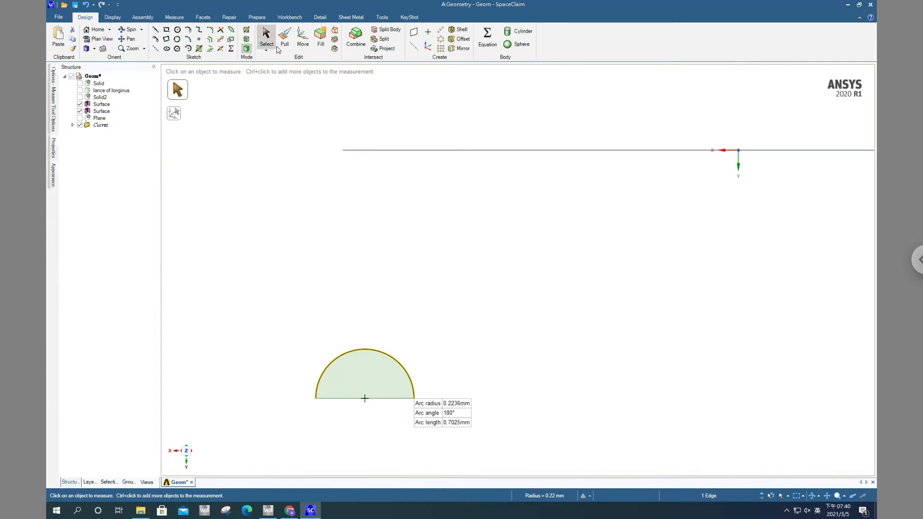
{"action": "left_click", "coordinate": [303, 44]}
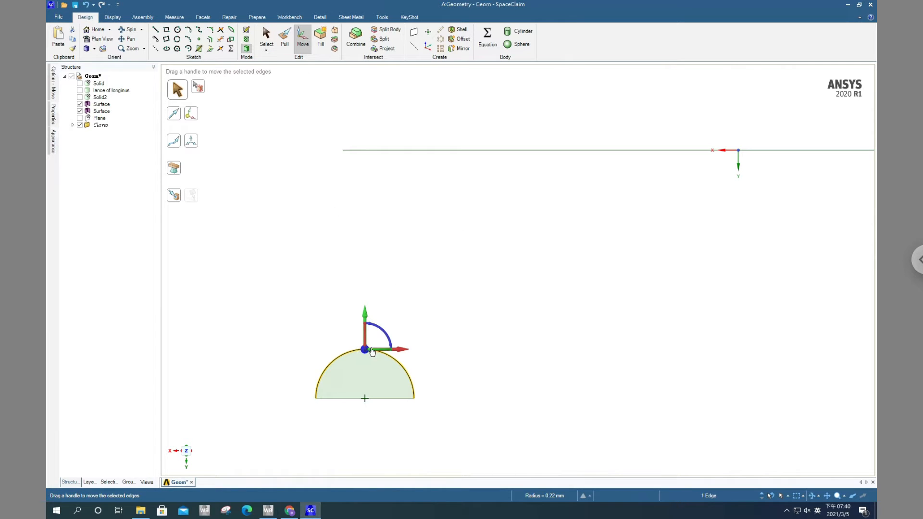
{"action": "left_click", "coordinate": [366, 314]}
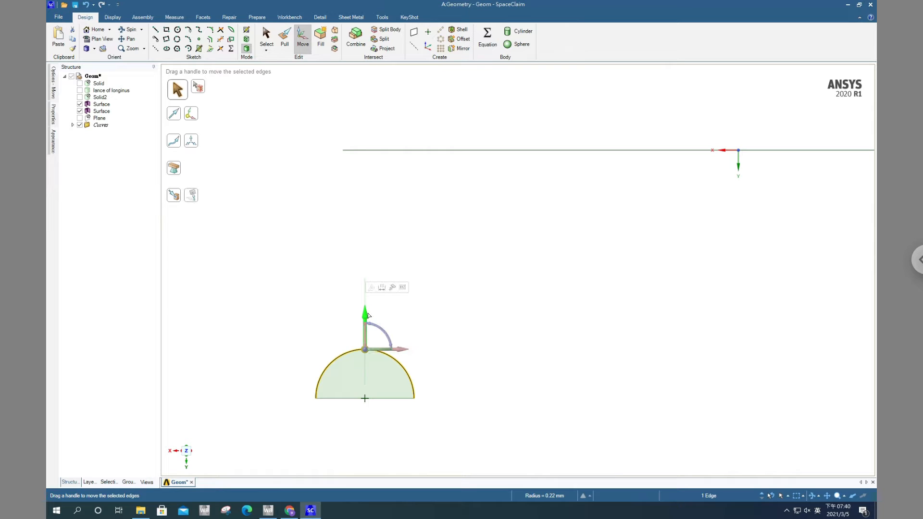
{"action": "key", "text": "space"}
{"action": "key", "text": "Return"}
{"action": "left_click", "coordinate": [521, 320]}
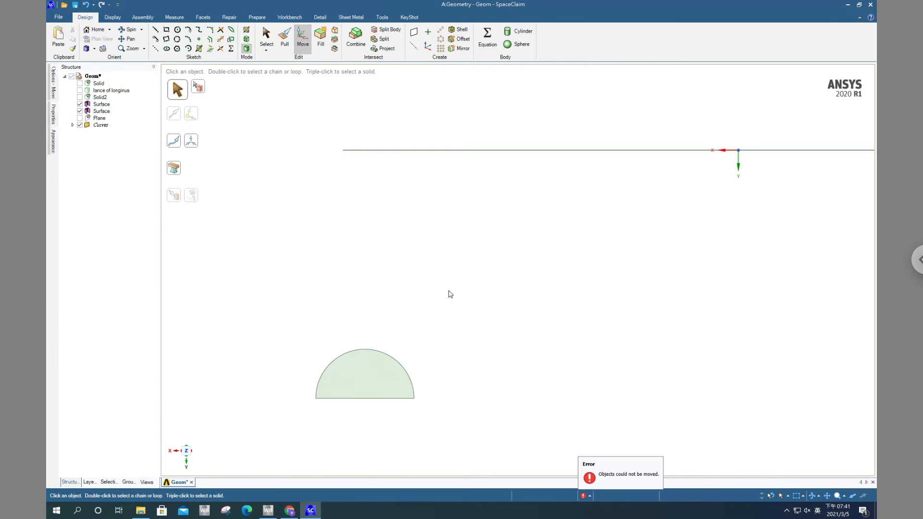
Move the whole lower half-disc face 0.2236 mm farther away from the axis line
{"action": "left_click", "coordinate": [369, 387]}
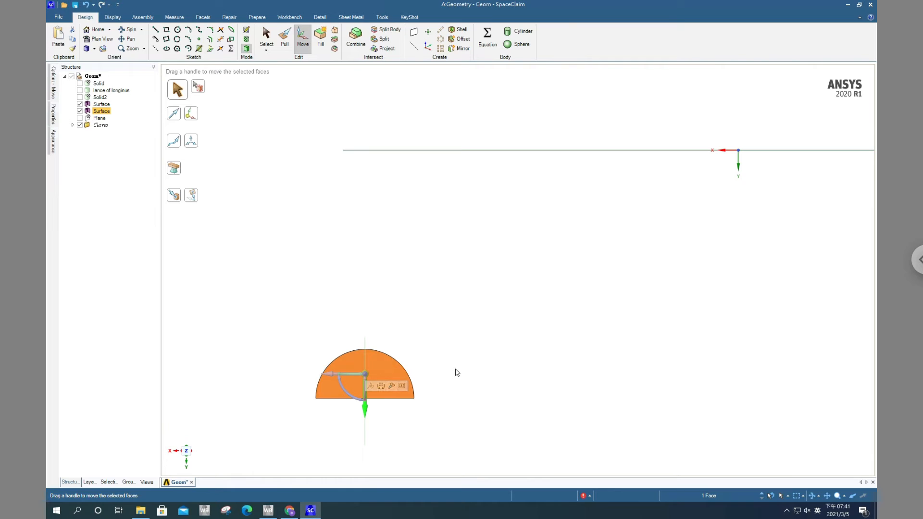
{"action": "type", "text": "0.2236"}
{"action": "key", "text": "Return"}
{"action": "key", "text": "Escape"}
Measure the distance from the lower half-disc's arc to the axis line again to check its new position
{"action": "scroll", "coordinate": [546, 325], "scroll_direction": "down", "scroll_amount": 1}
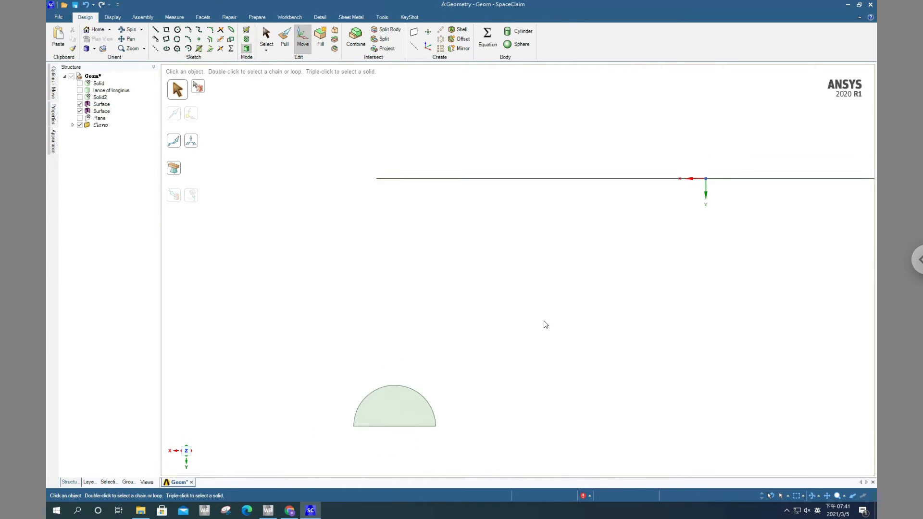
{"action": "scroll", "coordinate": [546, 325], "scroll_direction": "down", "scroll_amount": 2}
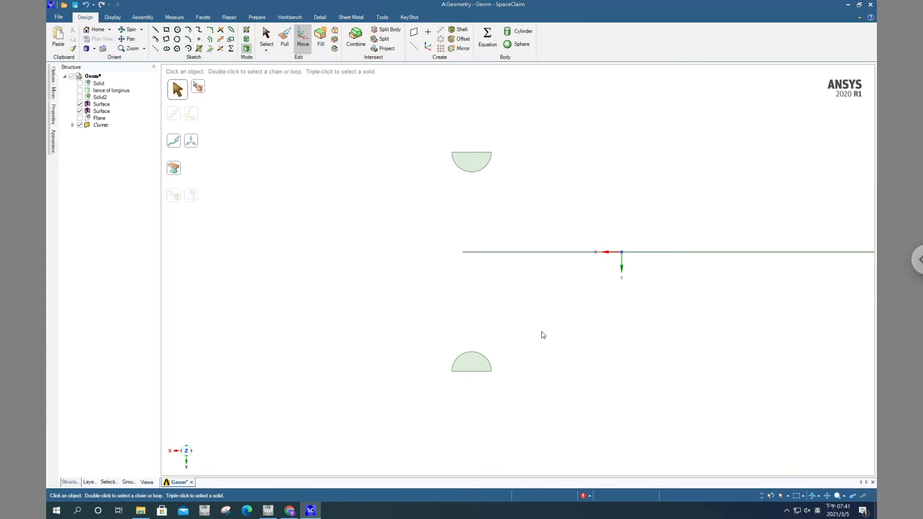
{"action": "left_click", "coordinate": [174, 17]}
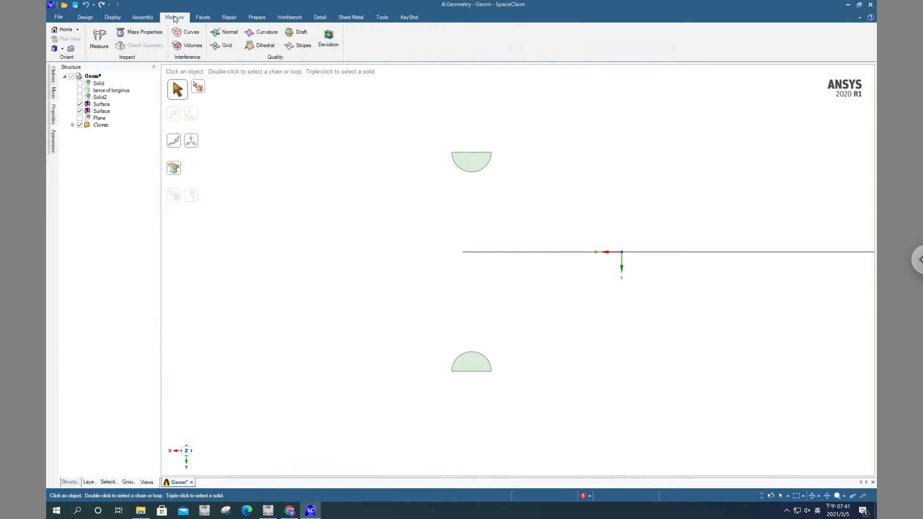
{"action": "left_click", "coordinate": [99, 38]}
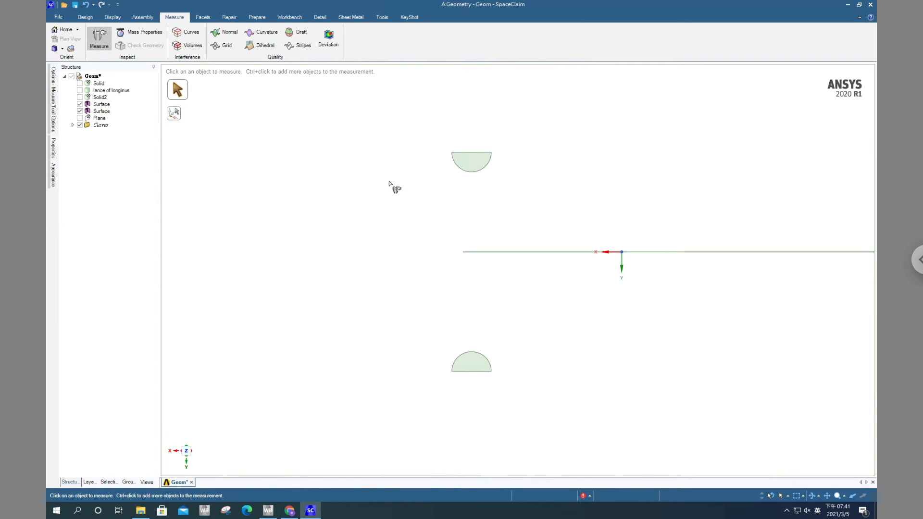
{"action": "left_click", "coordinate": [479, 353]}
{"action": "left_click", "coordinate": [492, 252], "text": "ctrl"}
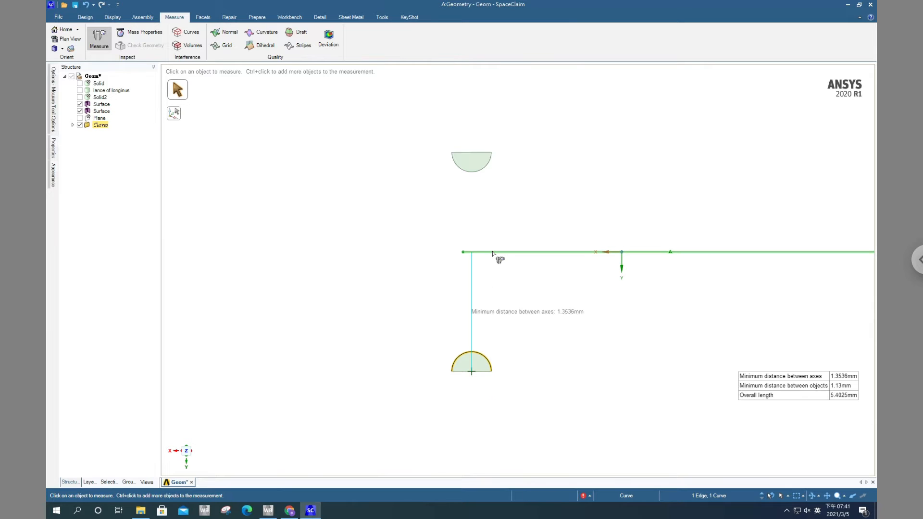
Measure the distance from each half-disc's straight edge to the axis line
{"action": "left_click", "coordinate": [475, 152]}
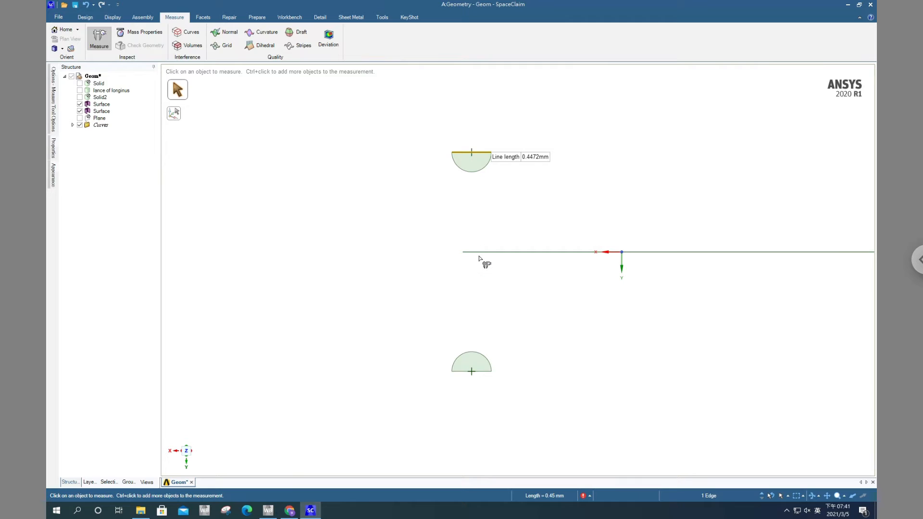
{"action": "left_click", "coordinate": [480, 252], "text": "ctrl"}
{"action": "left_click", "coordinate": [495, 326]}
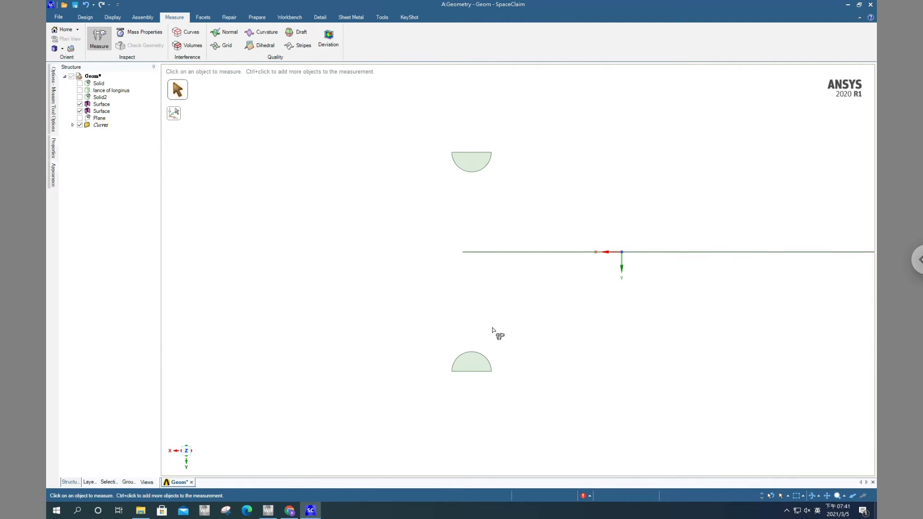
{"action": "left_click", "coordinate": [481, 373]}
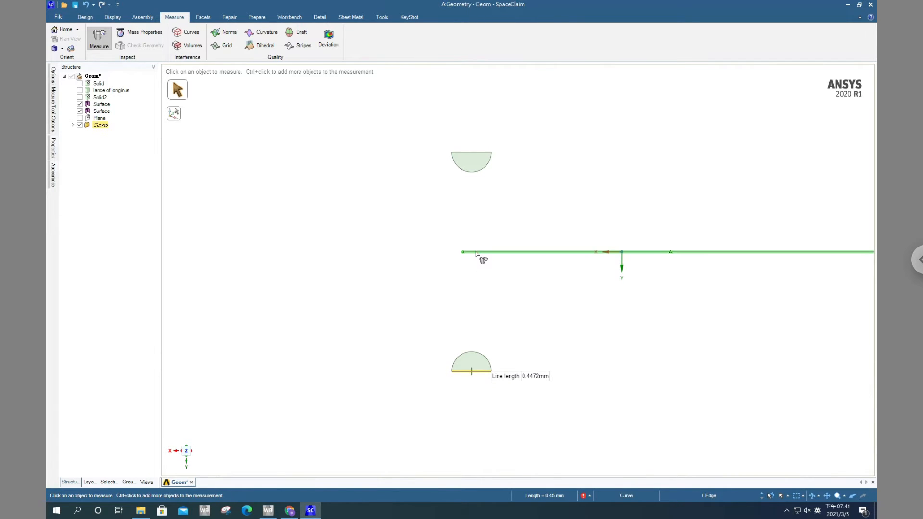
{"action": "left_click", "coordinate": [476, 253], "text": "ctrl"}
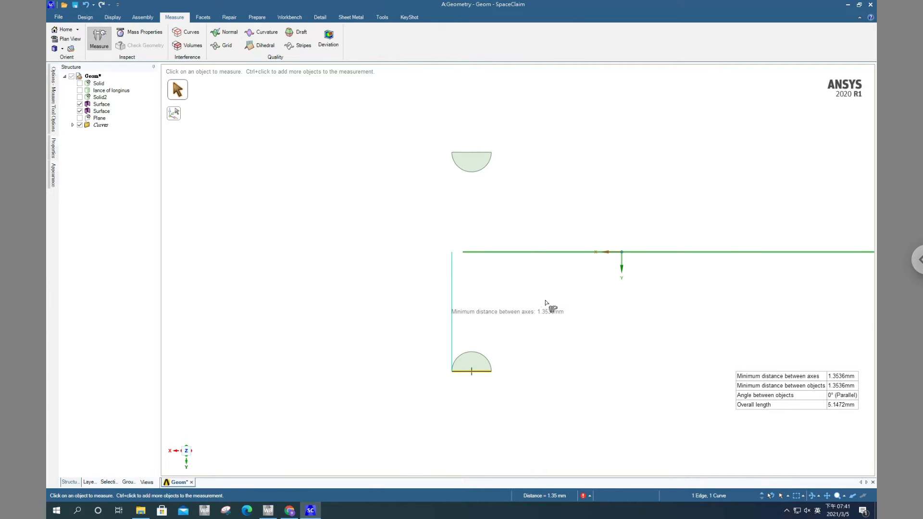
{"action": "left_click", "coordinate": [532, 225]}
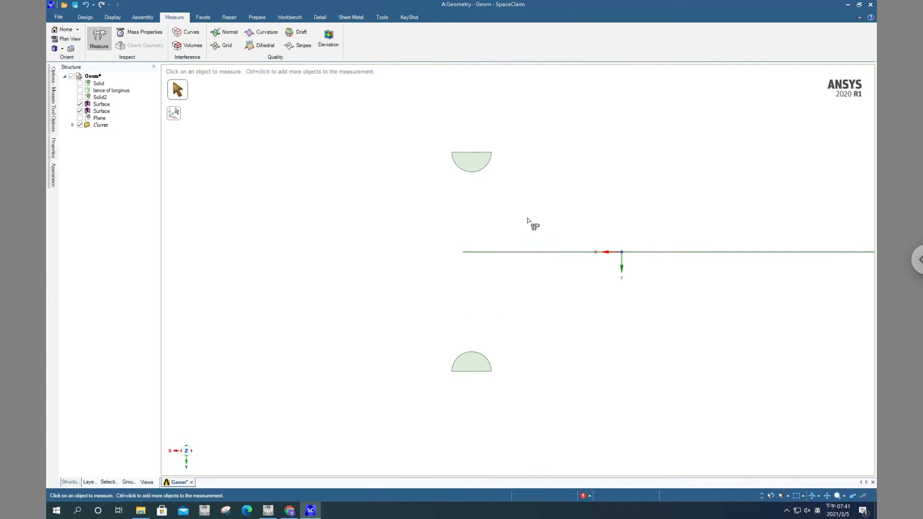
{"action": "left_click", "coordinate": [479, 153]}
{"action": "left_click", "coordinate": [482, 254], "text": "ctrl"}
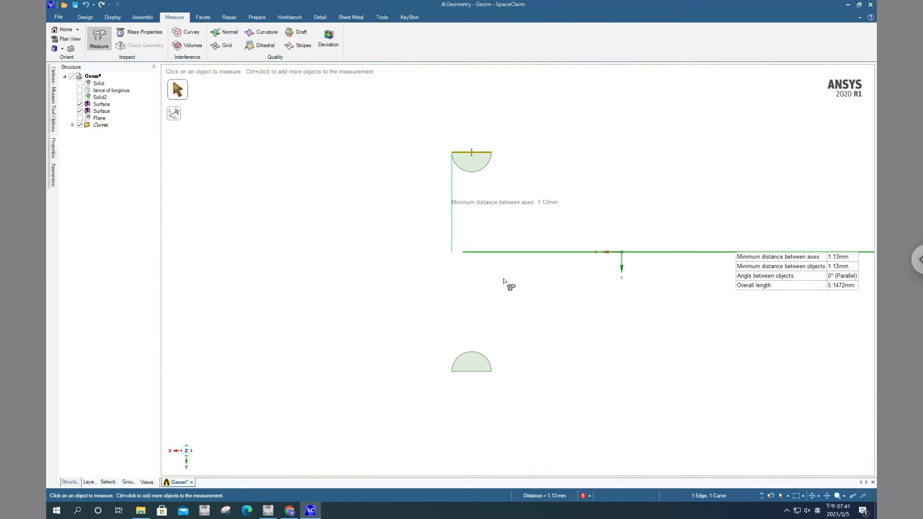
{"action": "scroll", "coordinate": [503, 279], "scroll_direction": "down", "scroll_amount": 1}
{"action": "scroll", "coordinate": [505, 302], "scroll_direction": "up", "scroll_amount": 3}
{"action": "scroll", "coordinate": [506, 301], "scroll_direction": "down", "scroll_amount": 2}
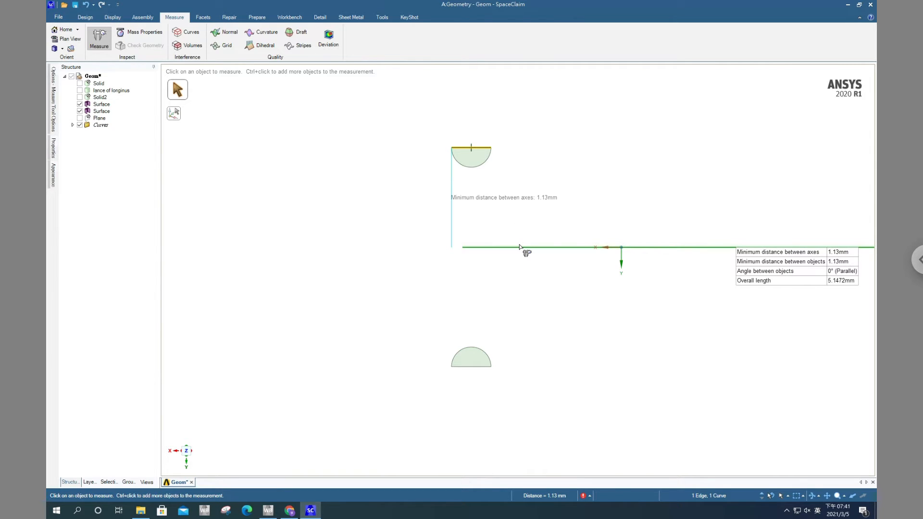
Measure the lower and then the upper half-disc's straight edge against the axis line again to compare their distances
{"action": "left_click", "coordinate": [480, 367]}
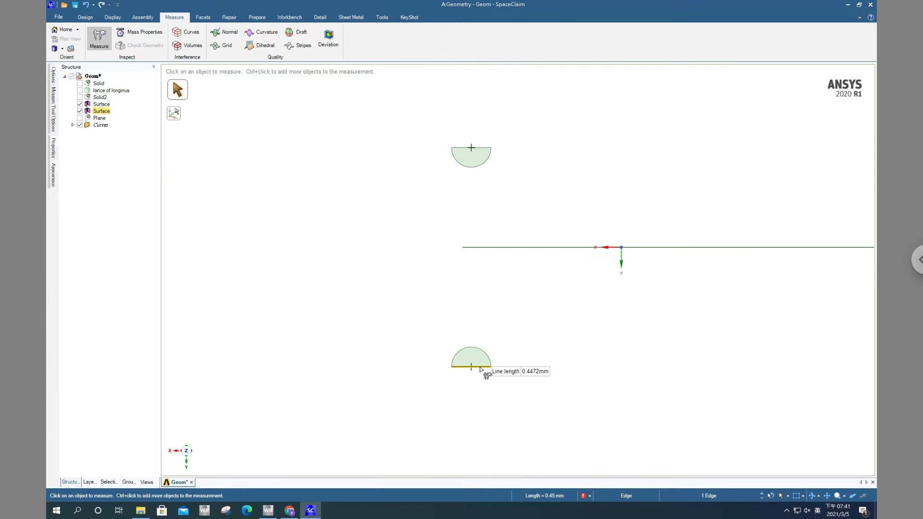
{"action": "left_click", "coordinate": [490, 248], "text": "ctrl"}
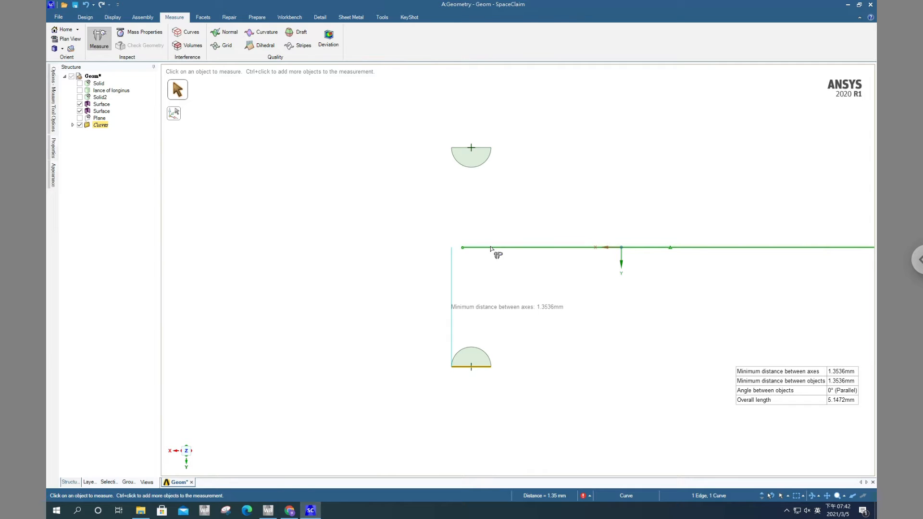
{"action": "left_click", "coordinate": [501, 196]}
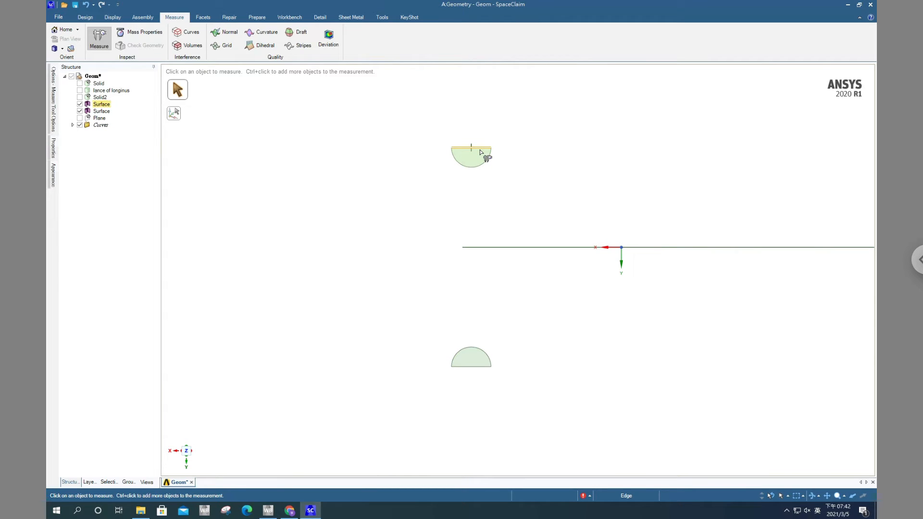
{"action": "left_click", "coordinate": [479, 149]}
{"action": "left_click", "coordinate": [513, 247], "text": "ctrl"}
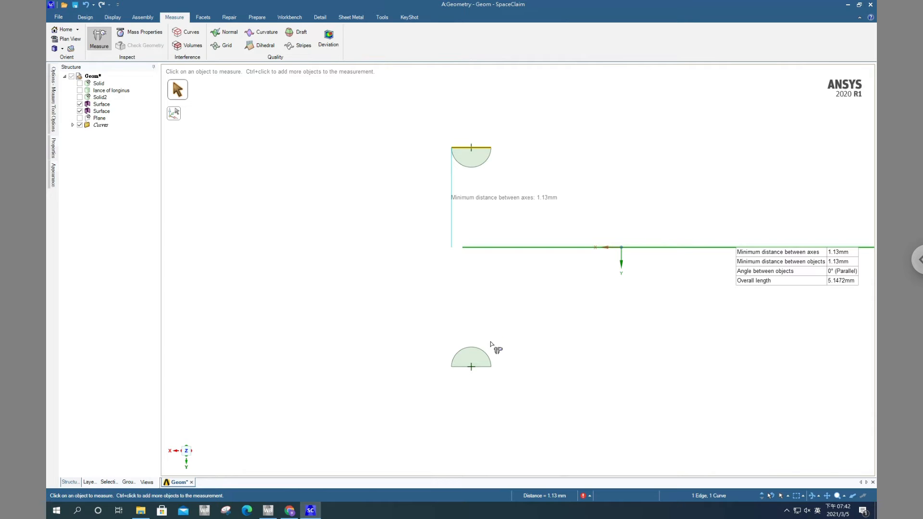
Move the lower half-disc surface toward the axis line to match the upper half-disc's 1.13 mm straight-edge distance
{"action": "left_click", "coordinate": [87, 18]}
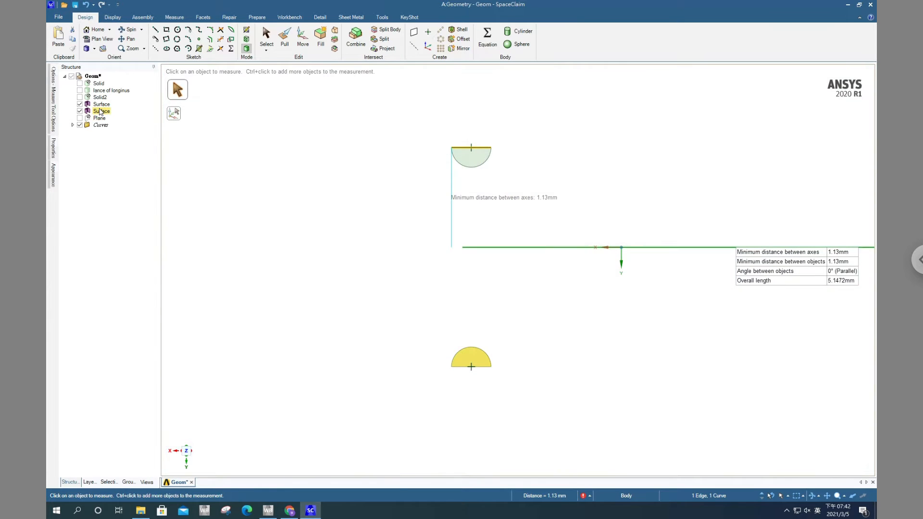
{"action": "left_click", "coordinate": [100, 111]}
{"action": "left_click", "coordinate": [303, 38]}
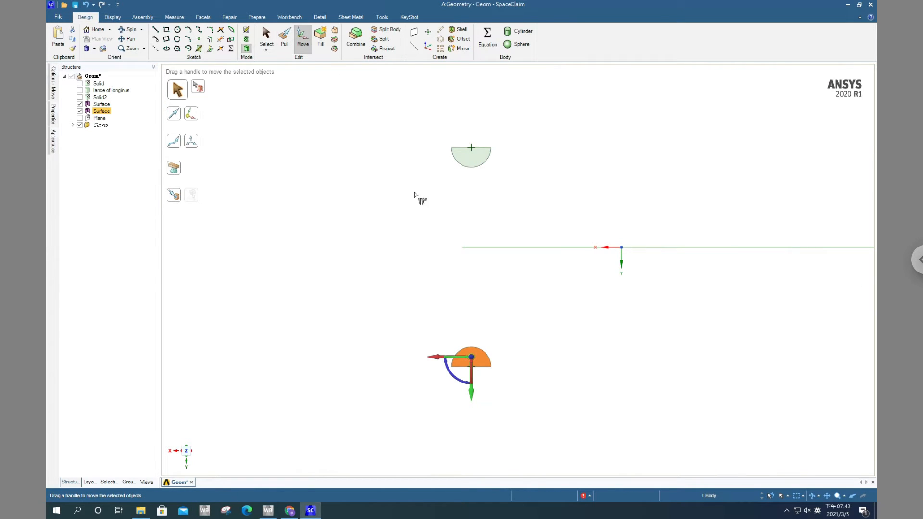
{"action": "left_click", "coordinate": [476, 392]}
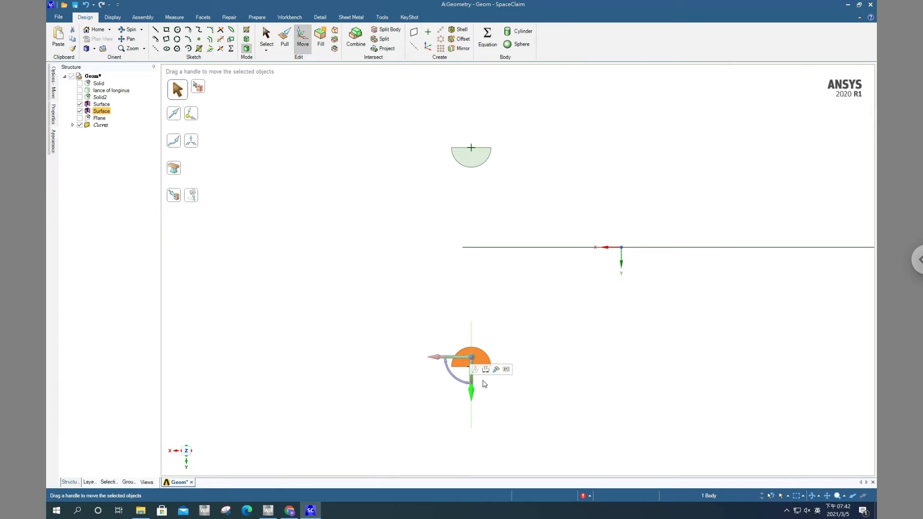
{"action": "key", "text": "space"}
{"action": "key", "text": "Return"}
{"action": "key", "text": "Escape"}
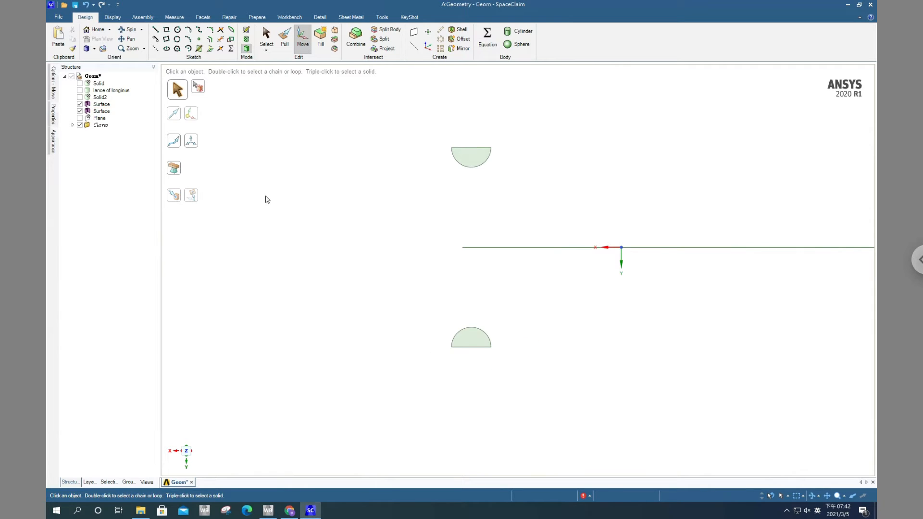
Measure the distance between the straight edges of the two half-discs
{"action": "left_click", "coordinate": [174, 17]}
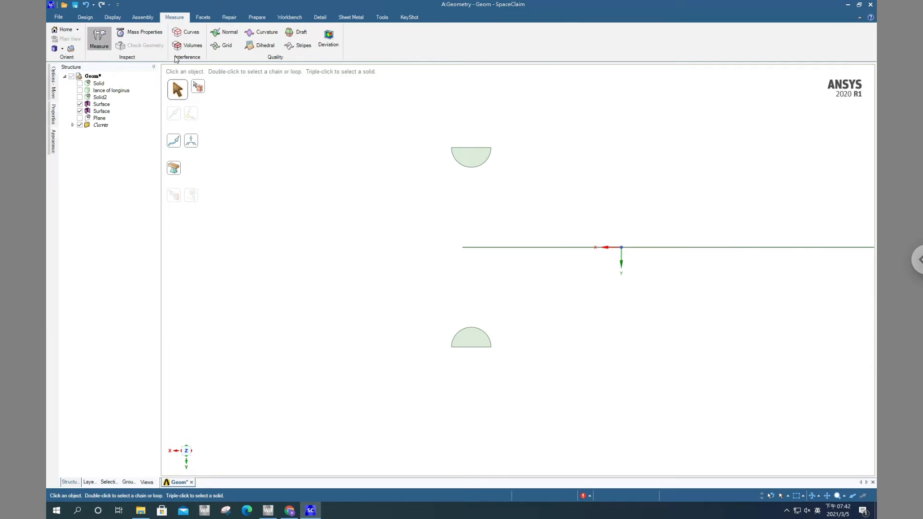
{"action": "left_click", "coordinate": [473, 147]}
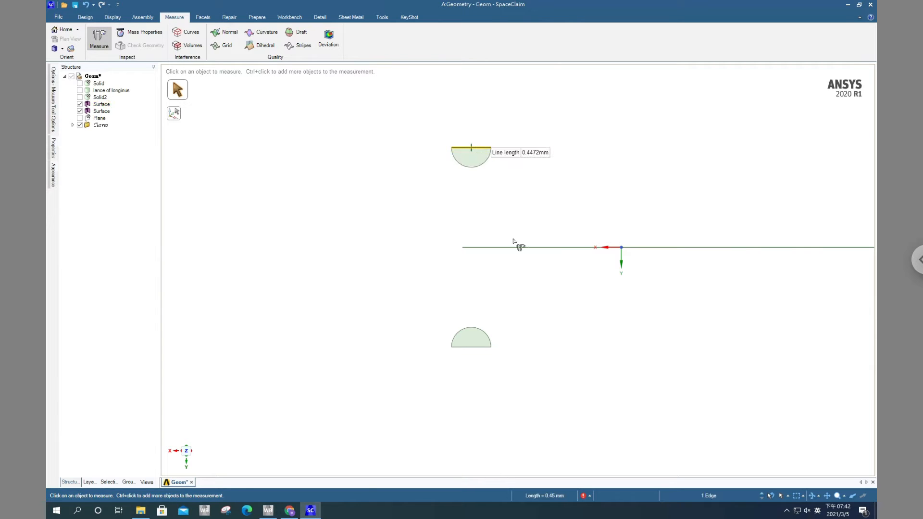
{"action": "left_click", "coordinate": [480, 347], "text": "ctrl"}
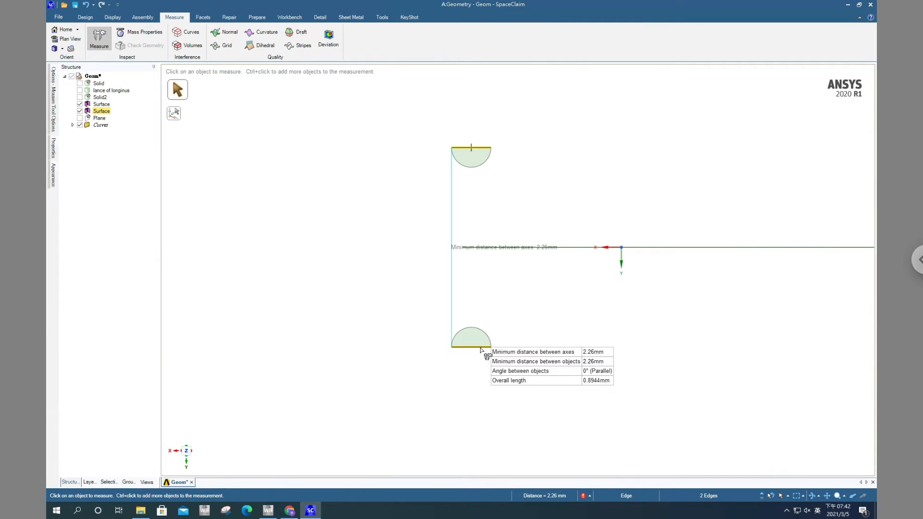
{"action": "left_click", "coordinate": [529, 207]}
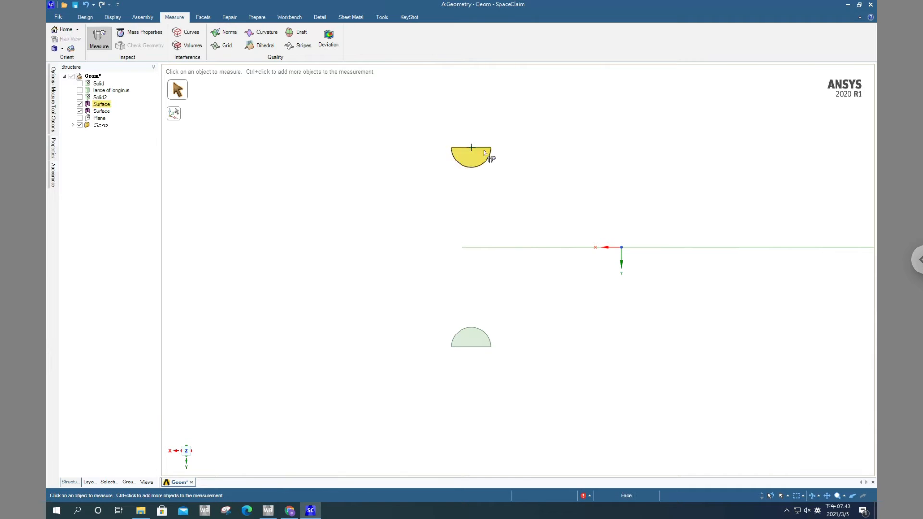
{"action": "left_click", "coordinate": [485, 148]}
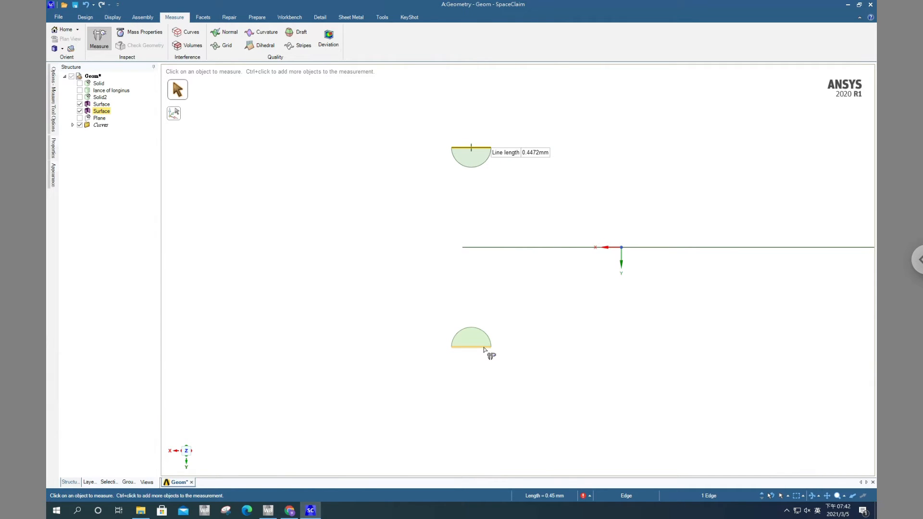
{"action": "left_click", "coordinate": [484, 347], "text": "ctrl"}
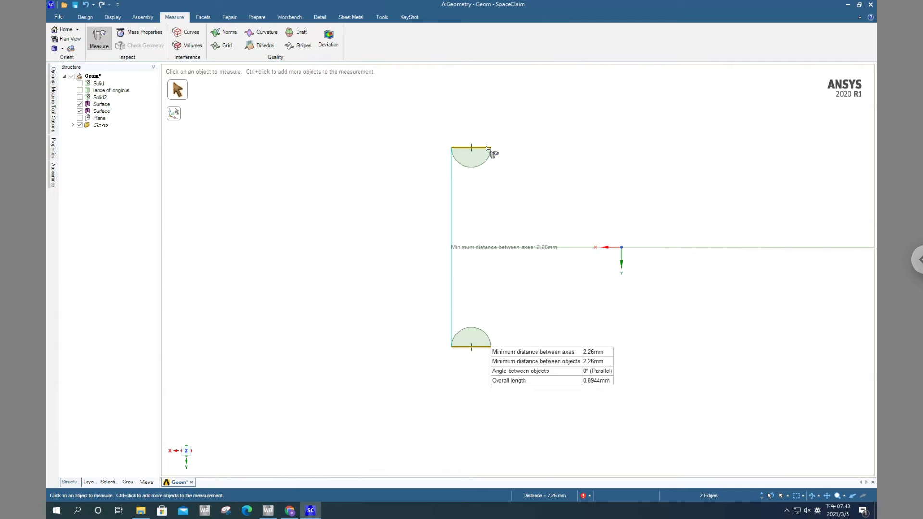
{"action": "left_click", "coordinate": [559, 195]}
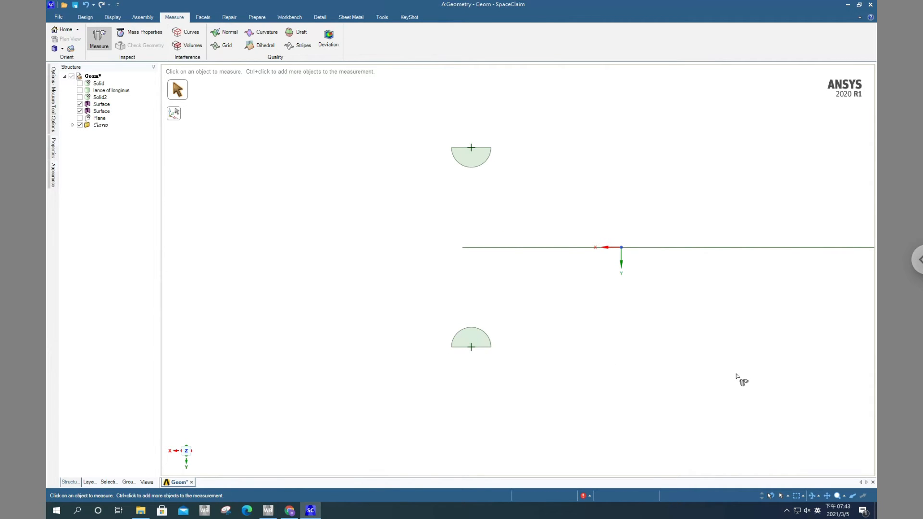
Set up a Pull revolve of the upper half-disc face about the axis line with the Revolve helix option enabled
{"action": "scroll", "coordinate": [735, 372], "scroll_direction": "up", "scroll_amount": 2}
{"action": "scroll", "coordinate": [735, 363], "scroll_direction": "down", "scroll_amount": 4}
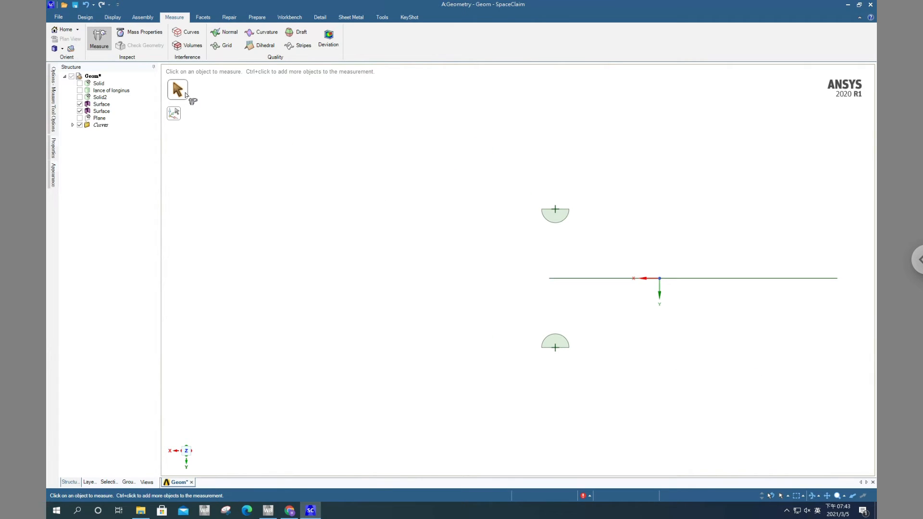
{"action": "left_click", "coordinate": [85, 17]}
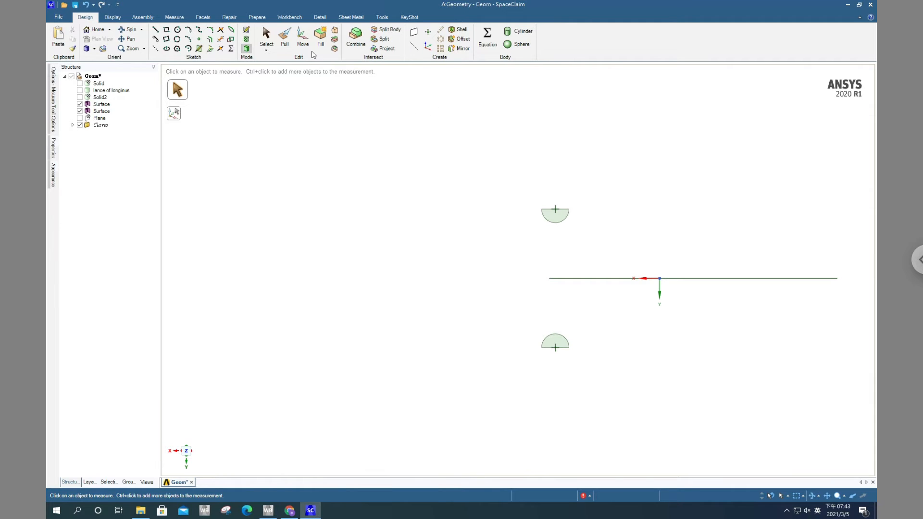
{"action": "left_click", "coordinate": [284, 41]}
{"action": "left_click", "coordinate": [551, 219]}
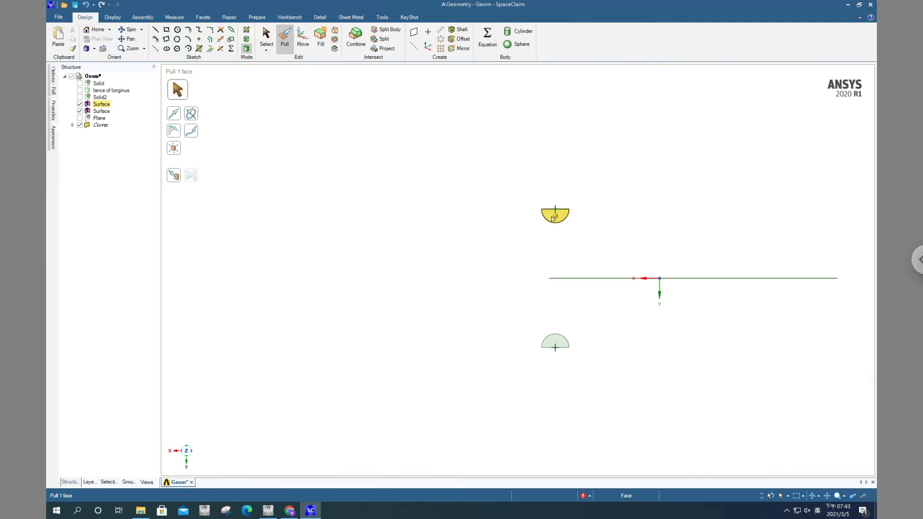
{"action": "left_click", "coordinate": [553, 219]}
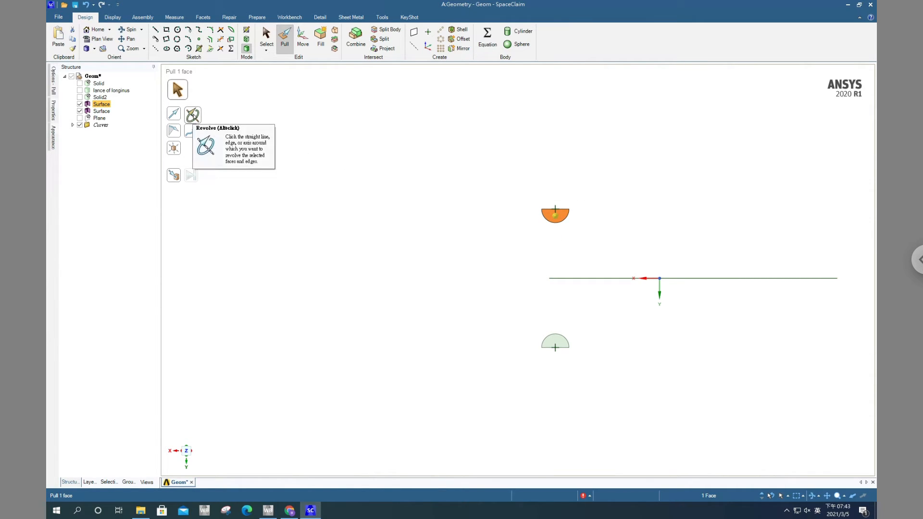
{"action": "left_click", "coordinate": [193, 116]}
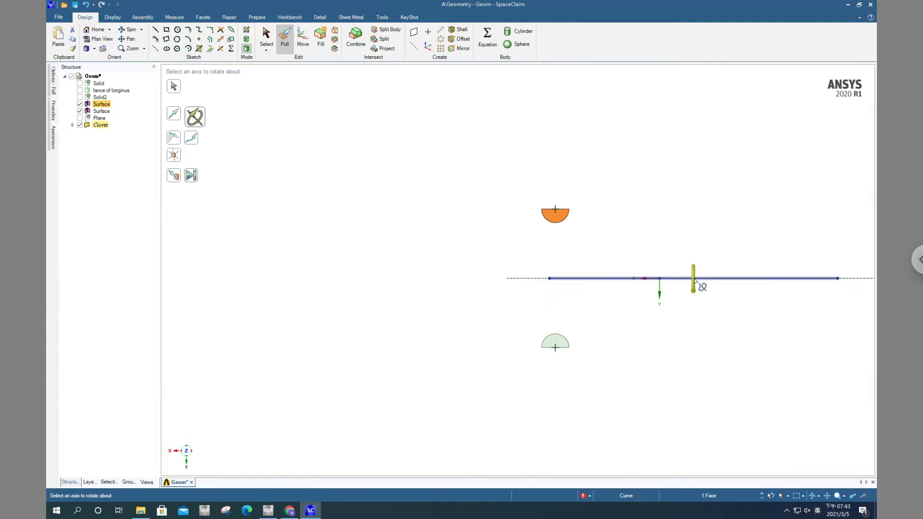
{"action": "left_click", "coordinate": [694, 279]}
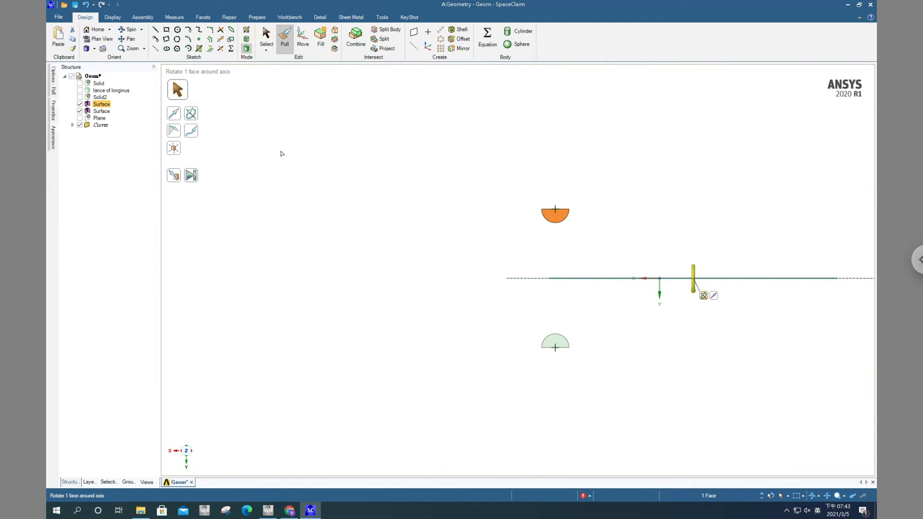
{"action": "left_click", "coordinate": [53, 83]}
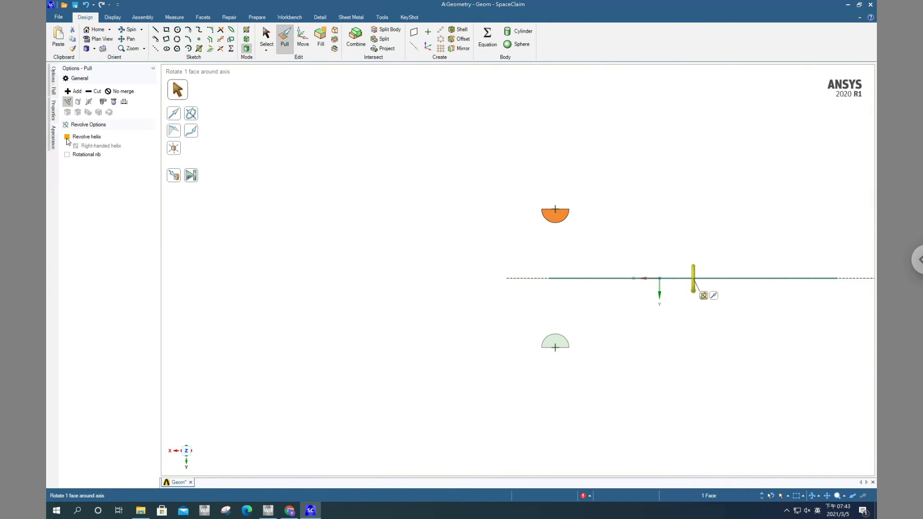
{"action": "left_click", "coordinate": [79, 137]}
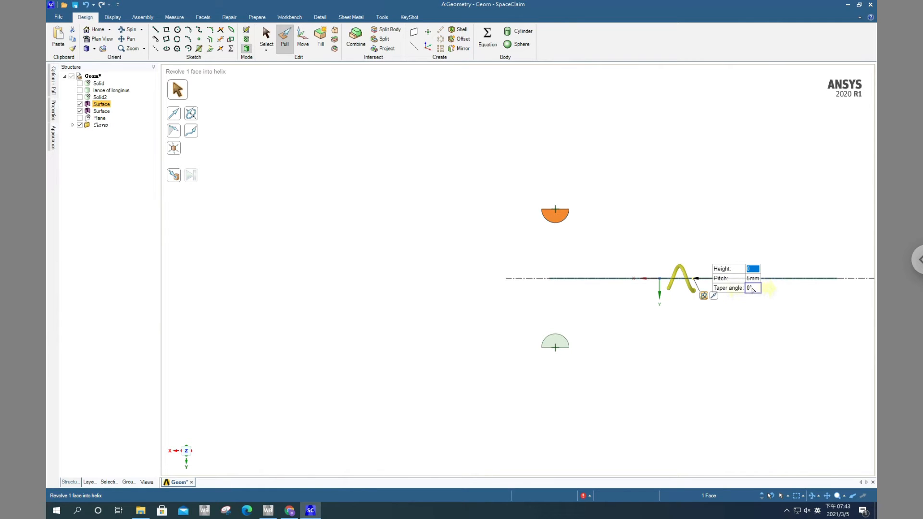
Revolve the upper half-disc face into a helix with a height of 10 mm and a taper angle of 8°
{"action": "left_click", "coordinate": [752, 288]}
{"action": "key", "text": "Tab"}
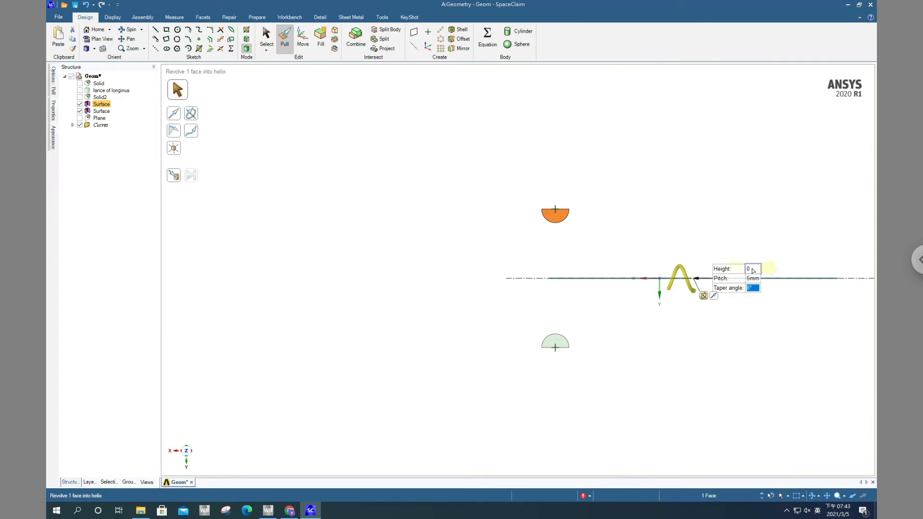
{"action": "left_click", "coordinate": [752, 271]}
{"action": "type", "text": "10"}
{"action": "key", "text": "Return"}
{"action": "scroll", "coordinate": [834, 307], "scroll_direction": "down", "scroll_amount": 5}
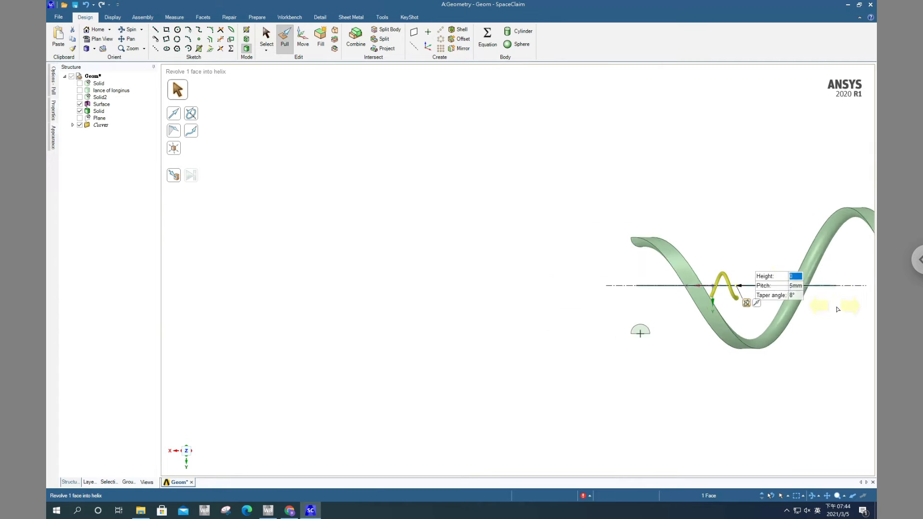
{"action": "scroll", "coordinate": [844, 310], "scroll_direction": "up", "scroll_amount": 4}
{"action": "scroll", "coordinate": [845, 311], "scroll_direction": "down", "scroll_amount": 3}
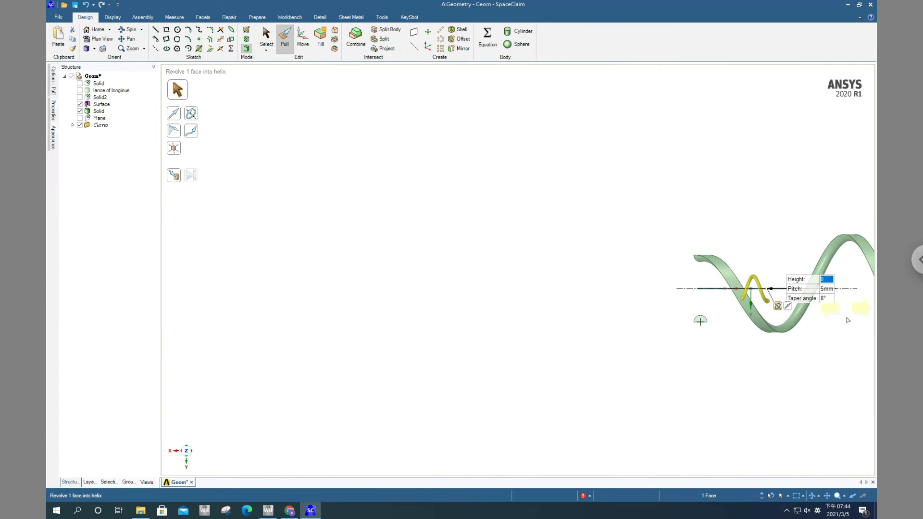
{"action": "left_click", "coordinate": [827, 495]}
{"action": "left_click_drag", "start_coordinate": [860, 384], "coordinate": [638, 372]}
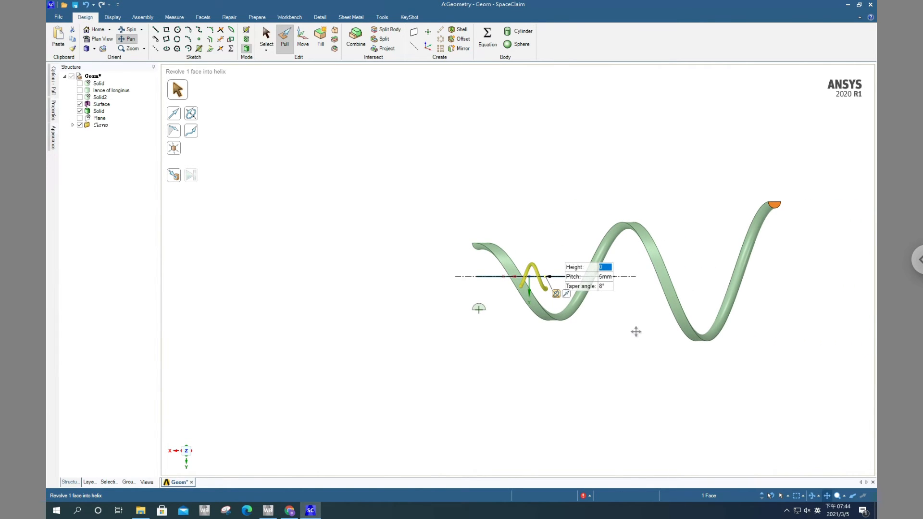
{"action": "scroll", "coordinate": [639, 301], "scroll_direction": "up", "scroll_amount": 2}
{"action": "scroll", "coordinate": [639, 301], "scroll_direction": "down", "scroll_amount": 1}
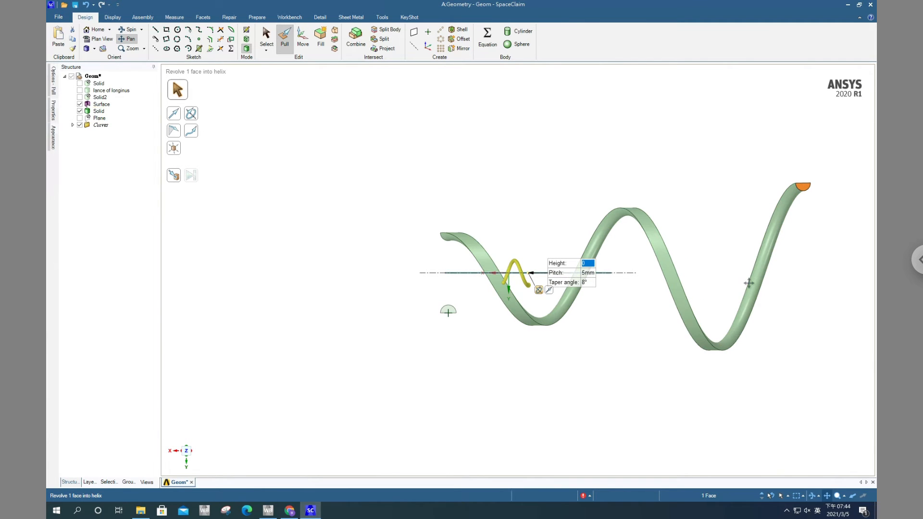
Inspect the full length of the 5 mm pitch helix and undo its revolve
{"action": "scroll", "coordinate": [745, 289], "scroll_direction": "up", "scroll_amount": 1}
{"action": "scroll", "coordinate": [747, 288], "scroll_direction": "down", "scroll_amount": 3}
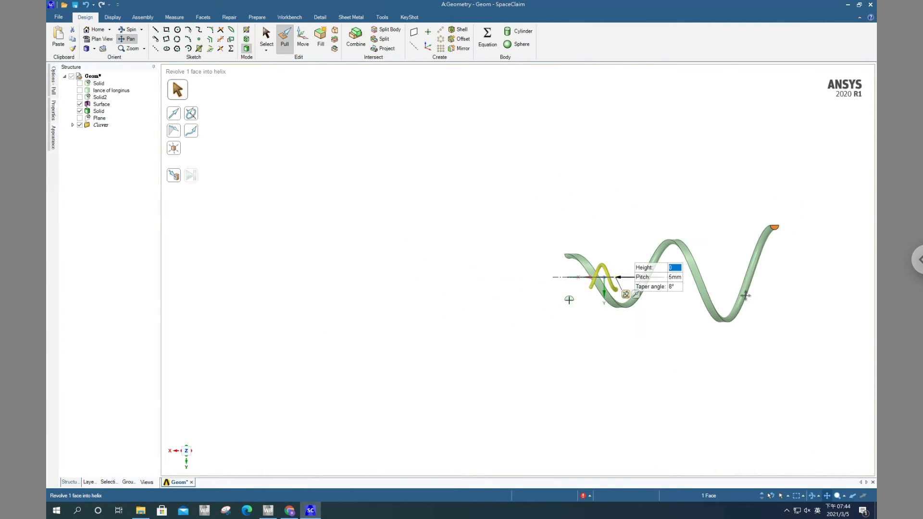
{"action": "scroll", "coordinate": [819, 286], "scroll_direction": "up", "scroll_amount": 1}
{"action": "left_click_drag", "start_coordinate": [792, 311], "coordinate": [724, 318]}
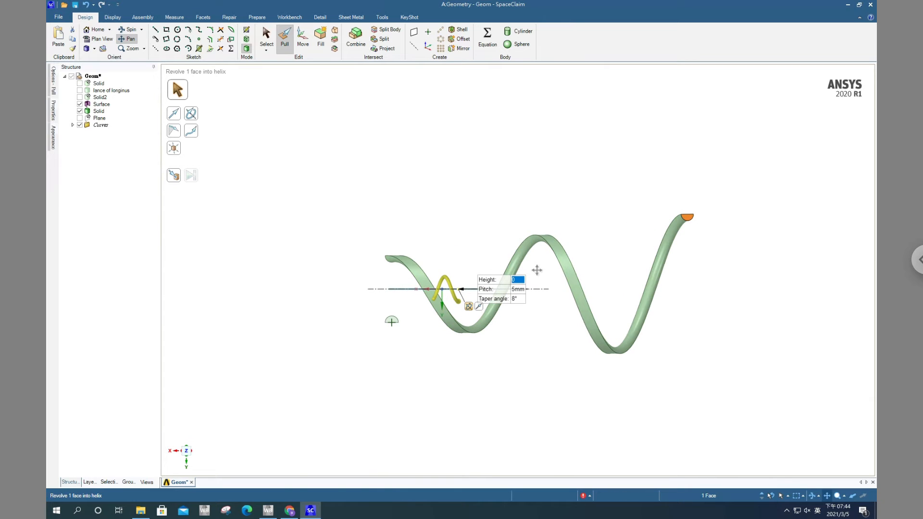
{"action": "scroll", "coordinate": [526, 316], "scroll_direction": "up", "scroll_amount": 1}
{"action": "scroll", "coordinate": [526, 316], "scroll_direction": "up", "scroll_amount": 2}
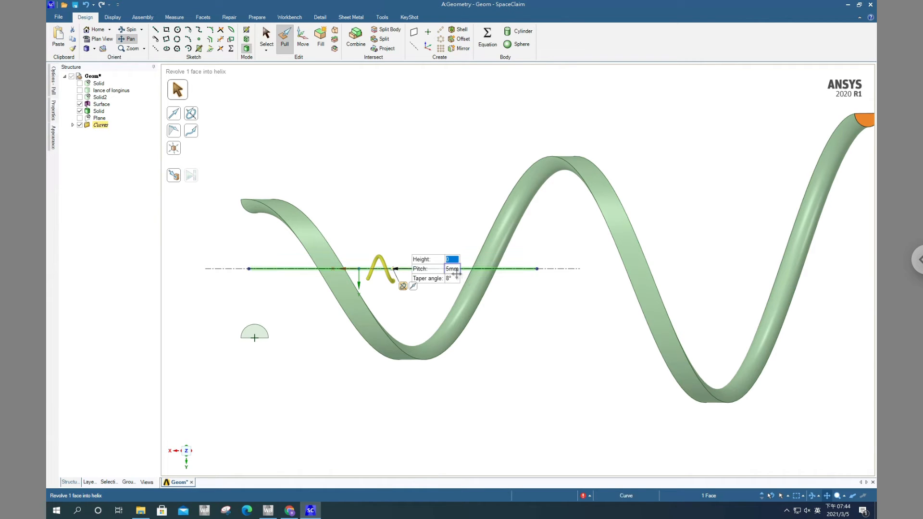
{"action": "key", "text": "ctrl+z"}
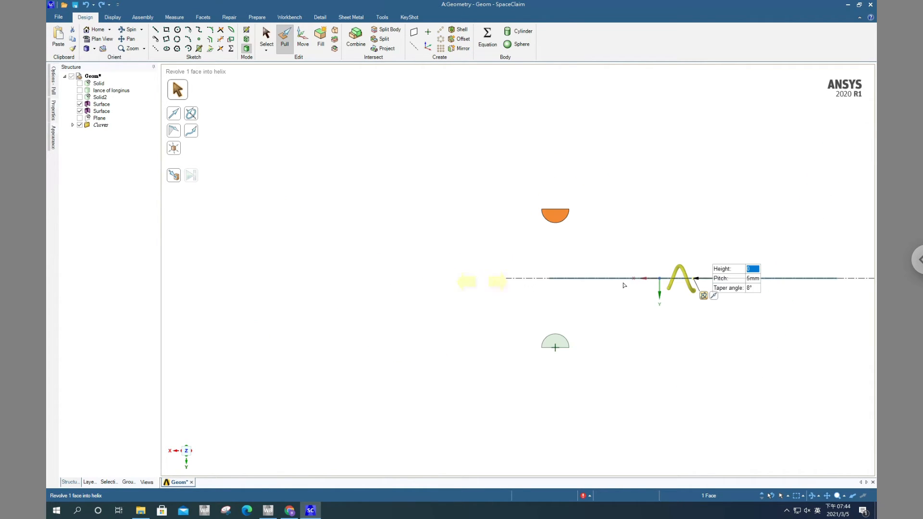
Revolve the upper half-disc face into a helix with a pitch of 2.5 mm and a taper angle of 8°
{"action": "left_click", "coordinate": [751, 268]}
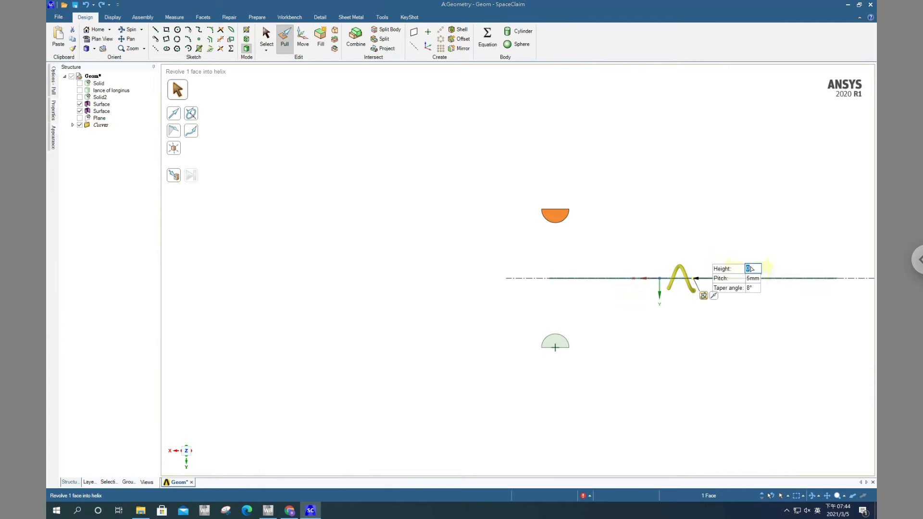
{"action": "key", "text": "Tab"}
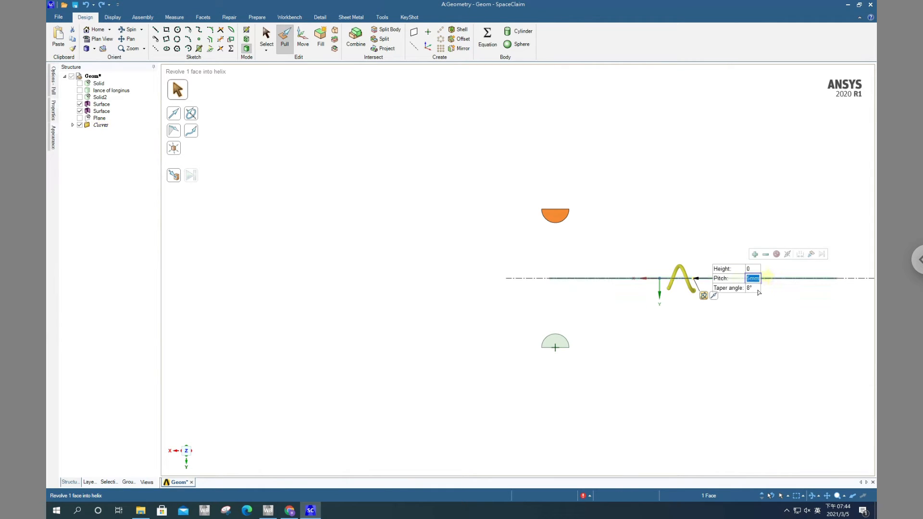
{"action": "type", "text": "2"}
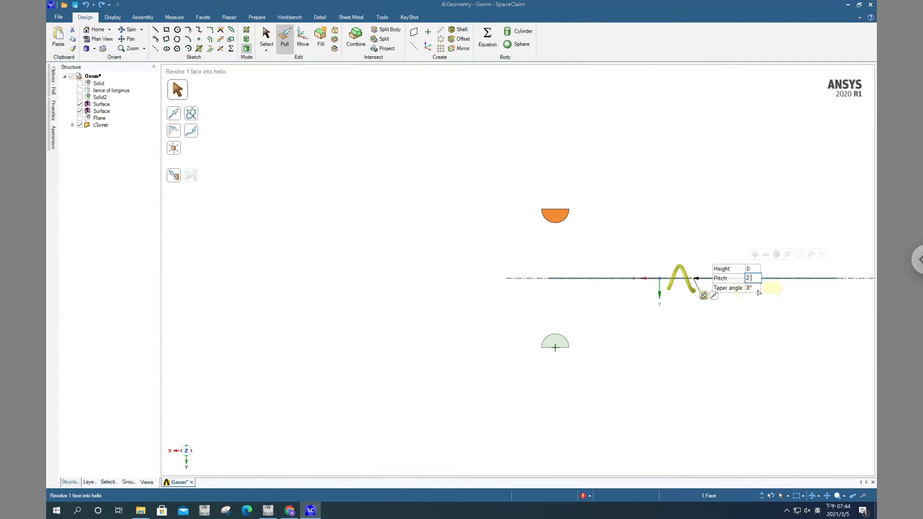
{"action": "type", "text": ".5"}
{"action": "key", "text": "Return"}
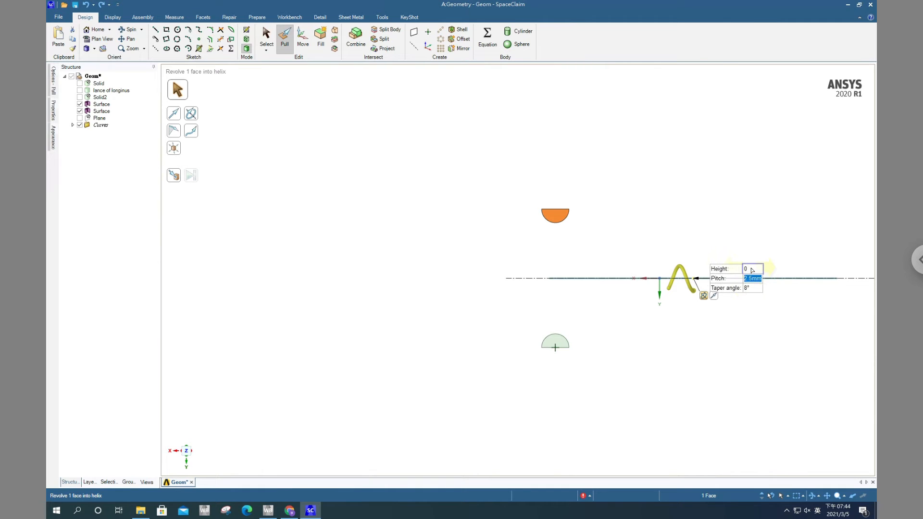
{"action": "left_click", "coordinate": [751, 269]}
{"action": "key", "text": "Return"}
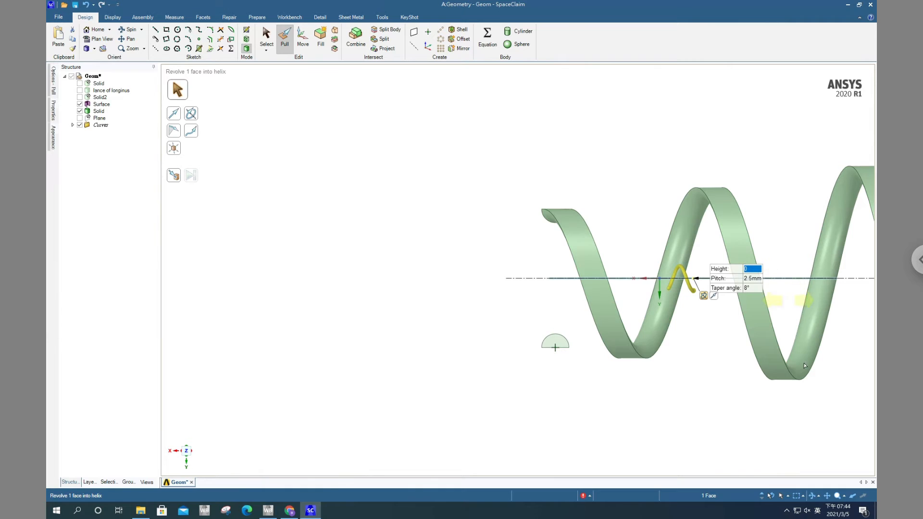
Revolve the lower half-disc face about the axis line with Revolve helix enabled, using height 10 mm, pitch 2.5 mm and taper angle 8°
{"action": "middle_click_drag", "start_coordinate": [819, 419], "coordinate": [497, 412], "text": "shift"}
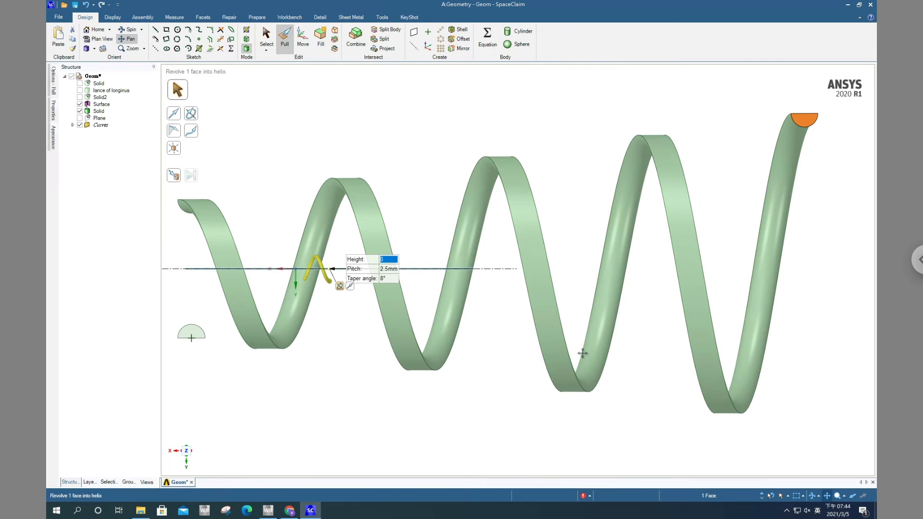
{"action": "middle_click_drag", "start_coordinate": [574, 360], "coordinate": [582, 361], "text": "shift"}
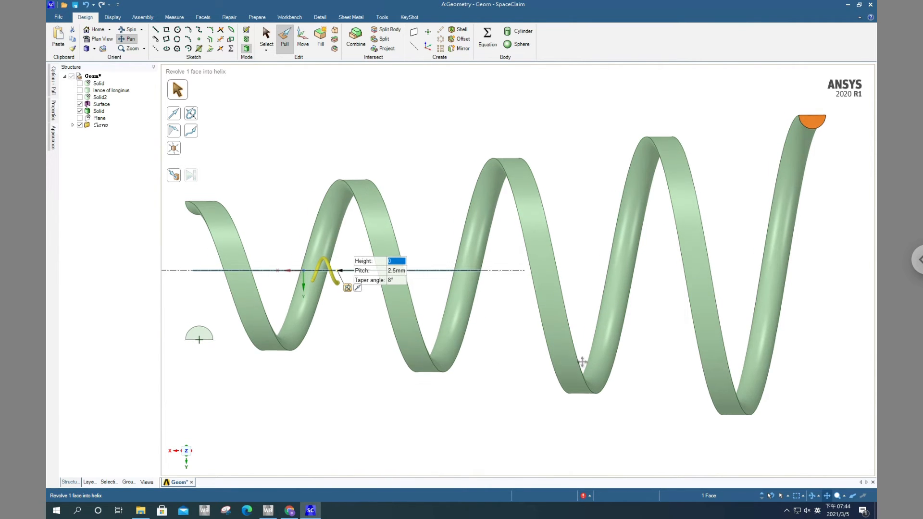
{"action": "left_click_drag", "start_coordinate": [582, 361], "coordinate": [698, 371]}
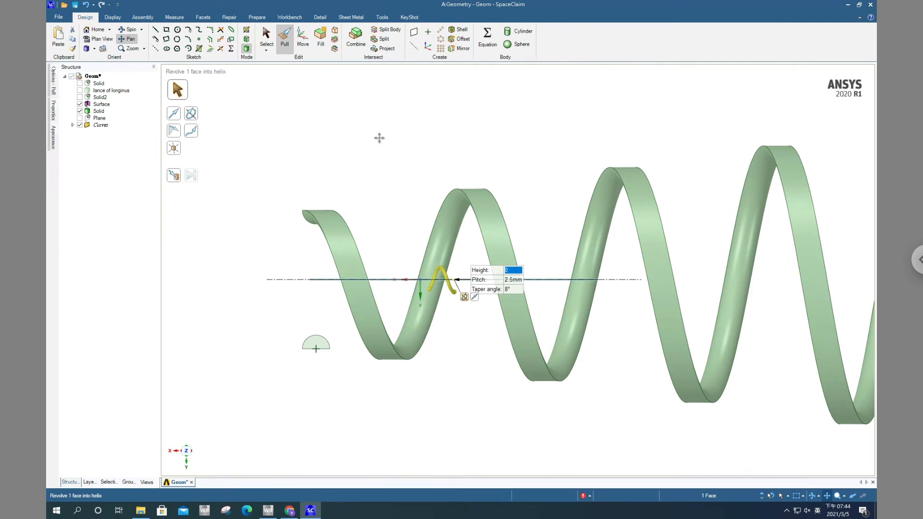
{"action": "left_click", "coordinate": [266, 38]}
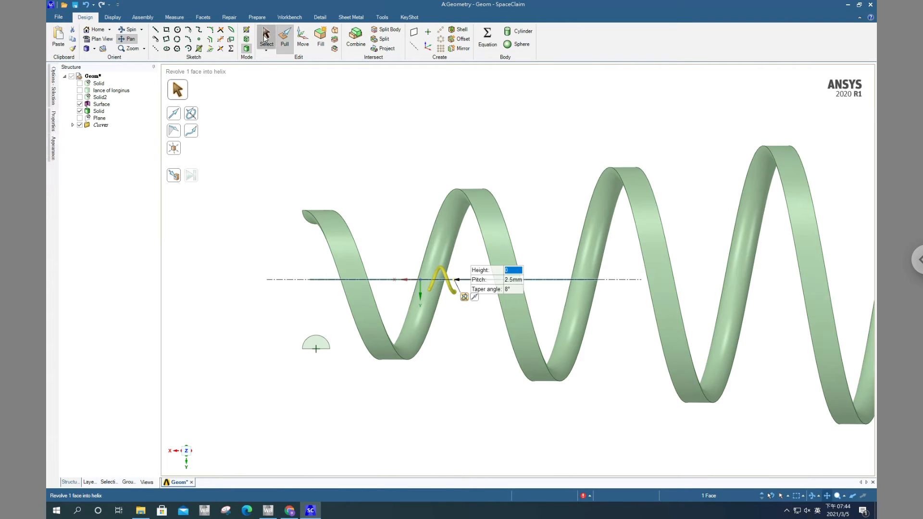
{"action": "left_click", "coordinate": [309, 342]}
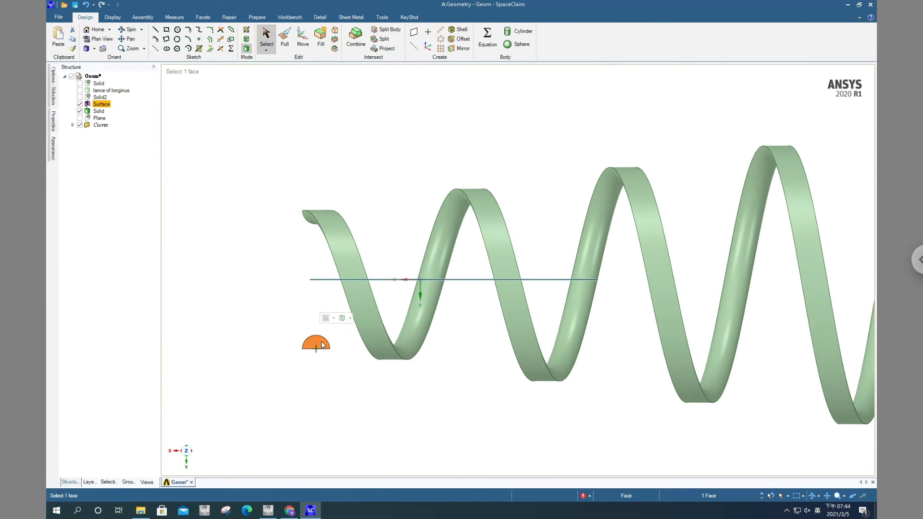
{"action": "left_click", "coordinate": [286, 38]}
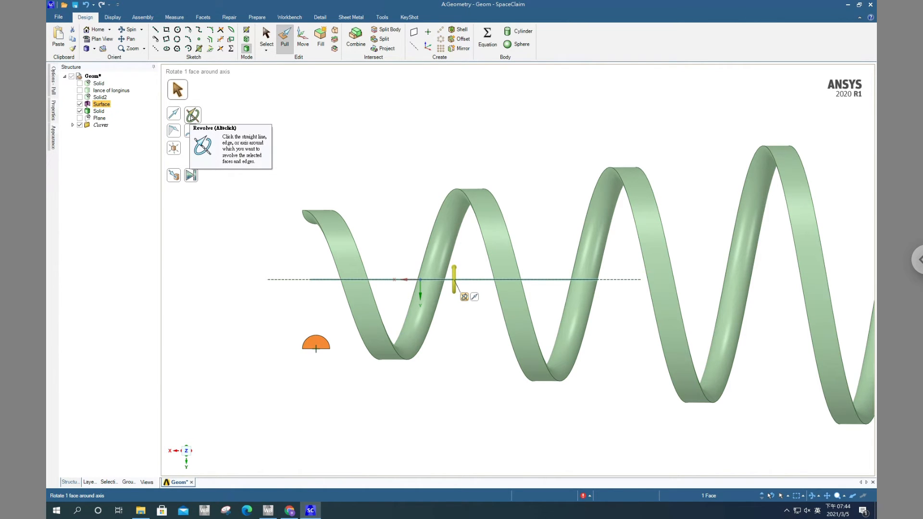
{"action": "left_click", "coordinate": [192, 115]}
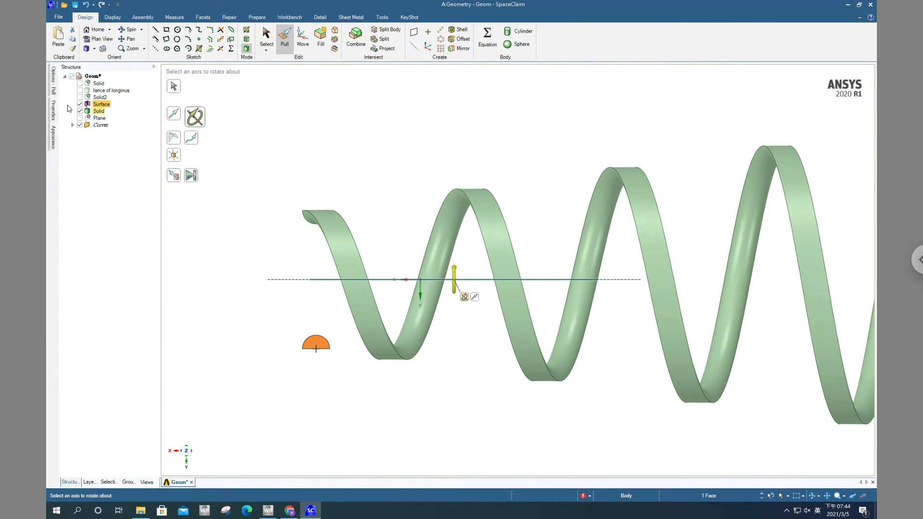
{"action": "left_click", "coordinate": [53, 81]}
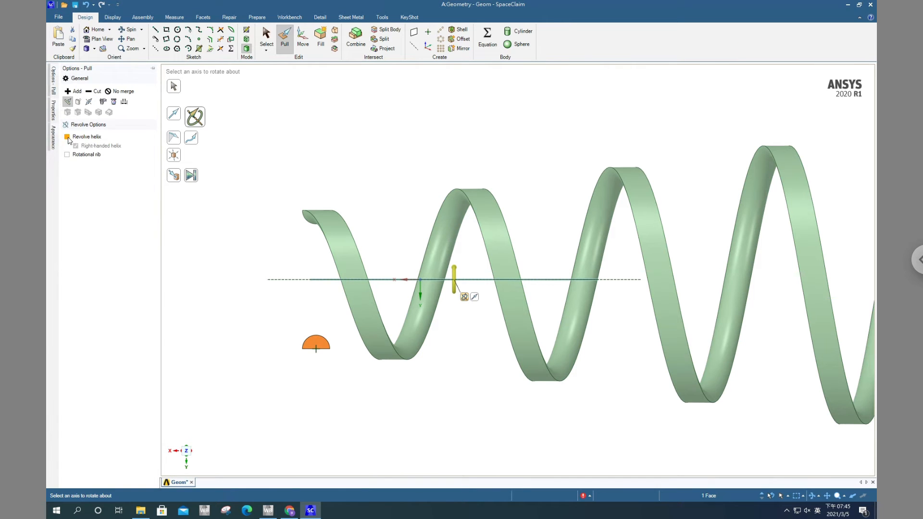
{"action": "left_click", "coordinate": [67, 137]}
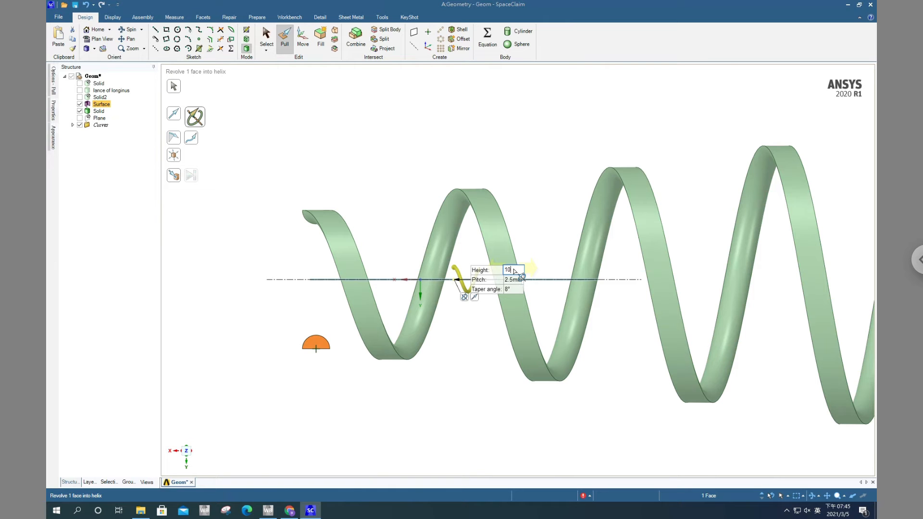
{"action": "key", "text": "Return"}
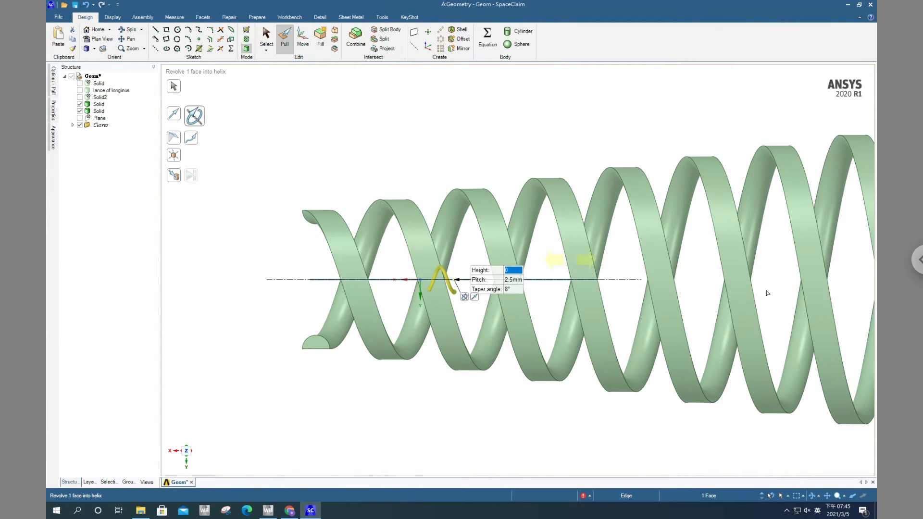
Examine the two intertwined tapered helices along their length, from the wide end to the narrow end
{"action": "scroll", "coordinate": [798, 331], "scroll_direction": "down", "scroll_amount": 5}
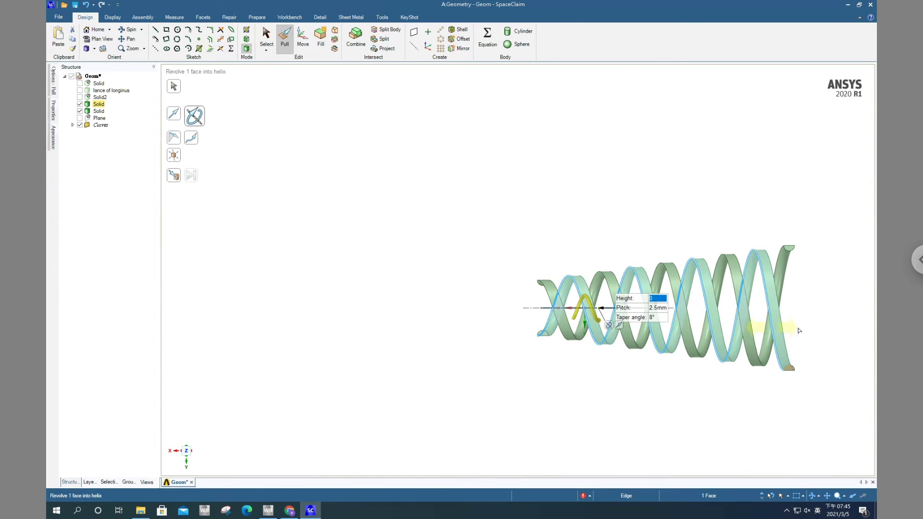
{"action": "left_click", "coordinate": [827, 496]}
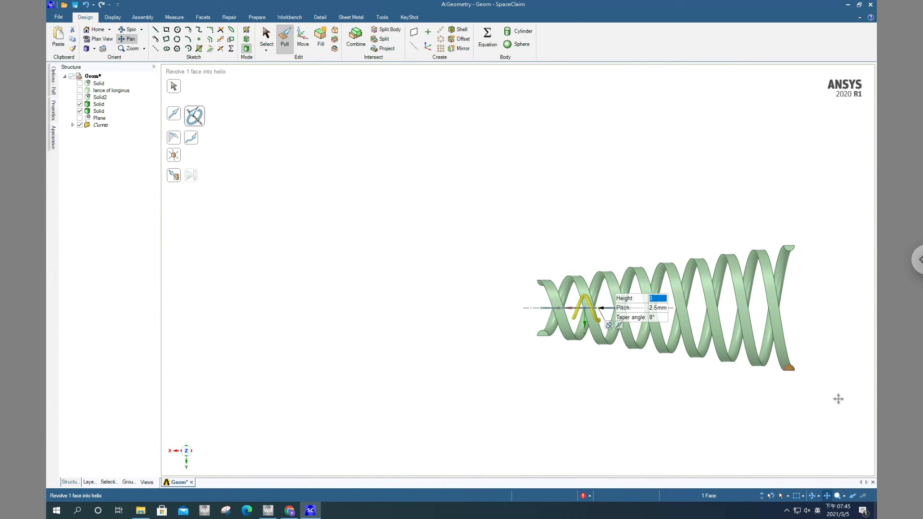
{"action": "left_click_drag", "start_coordinate": [838, 397], "coordinate": [702, 301]}
{"action": "scroll", "coordinate": [702, 302], "scroll_direction": "up", "scroll_amount": 1}
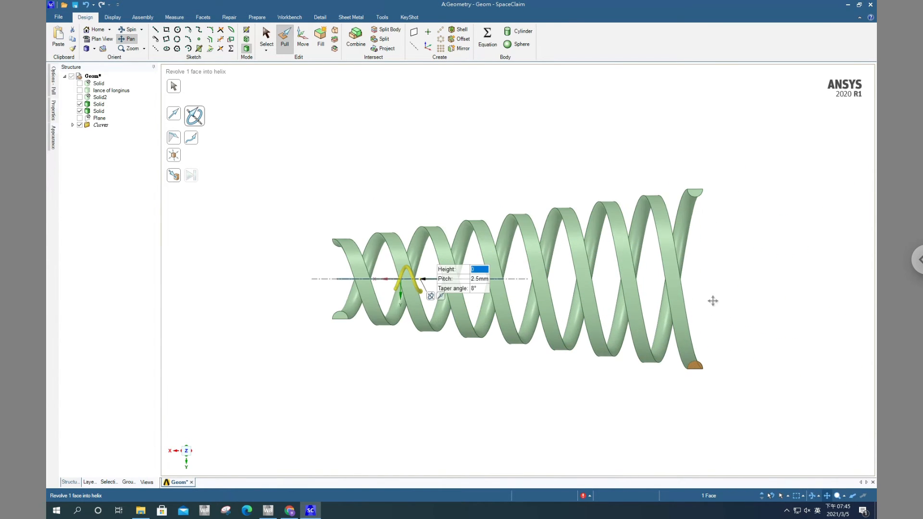
{"action": "left_click_drag", "start_coordinate": [759, 311], "coordinate": [531, 342]}
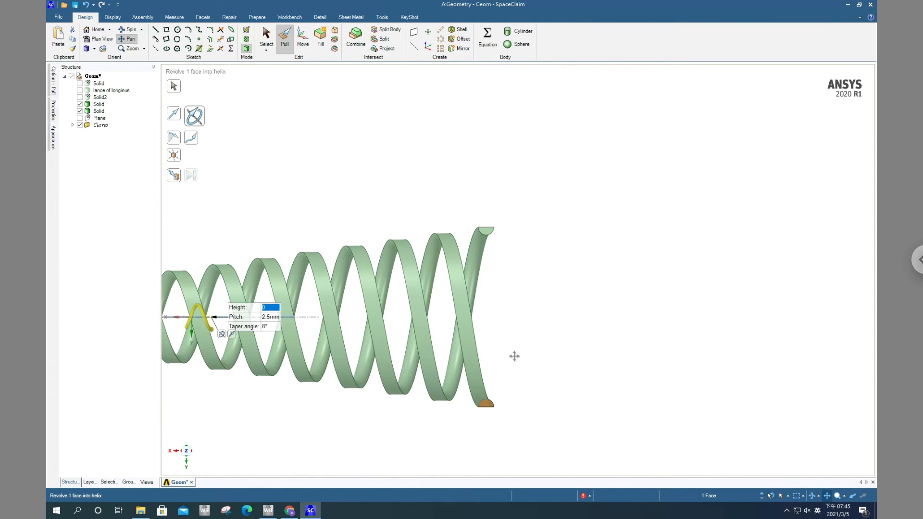
{"action": "left_click_drag", "start_coordinate": [514, 354], "coordinate": [883, 351]}
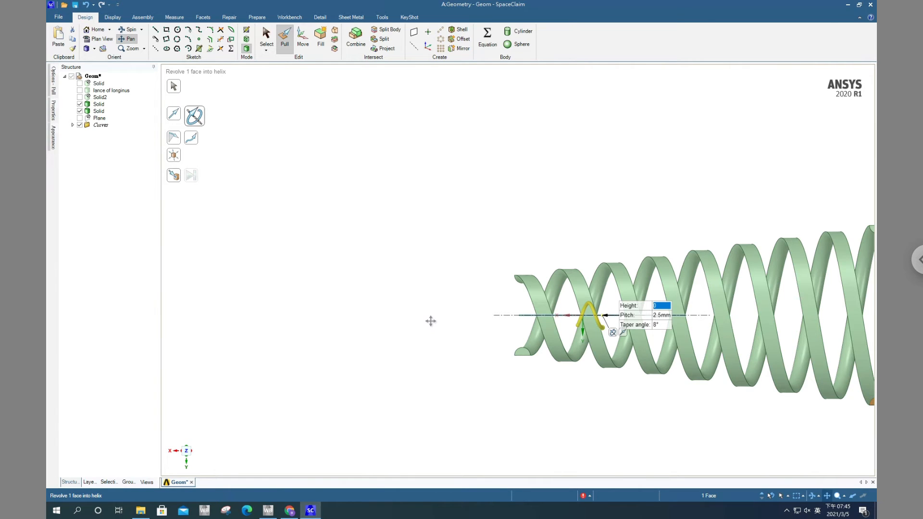
{"action": "left_click_drag", "start_coordinate": [431, 319], "coordinate": [489, 276]}
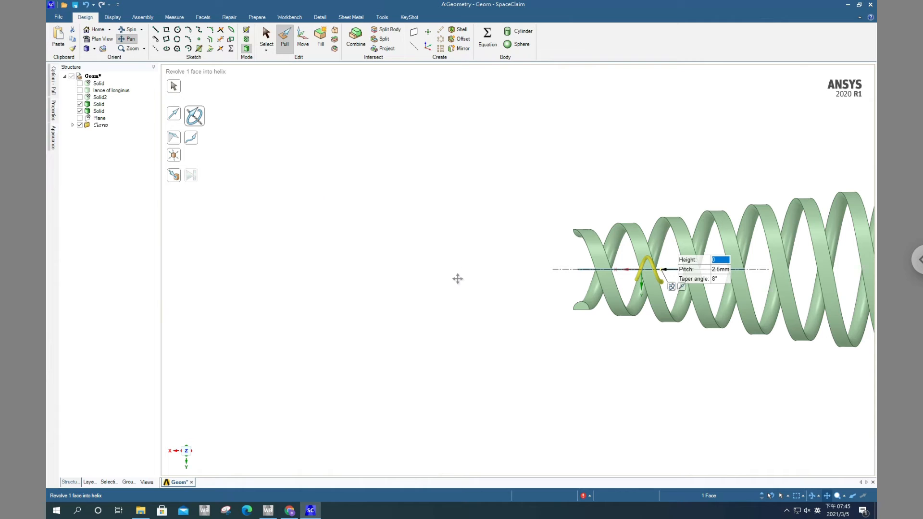
{"action": "scroll", "coordinate": [603, 317], "scroll_direction": "up", "scroll_amount": 3}
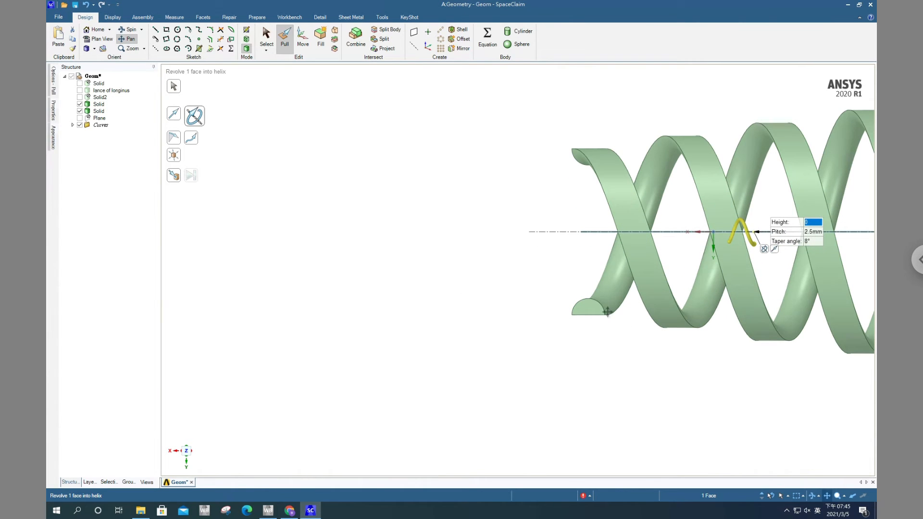
Set up a Pull revolve of the lower helix's narrow-end half-disc face about the axis line with the Revolve helix option enabled
{"action": "left_click", "coordinate": [267, 38]}
{"action": "left_click", "coordinate": [590, 306]}
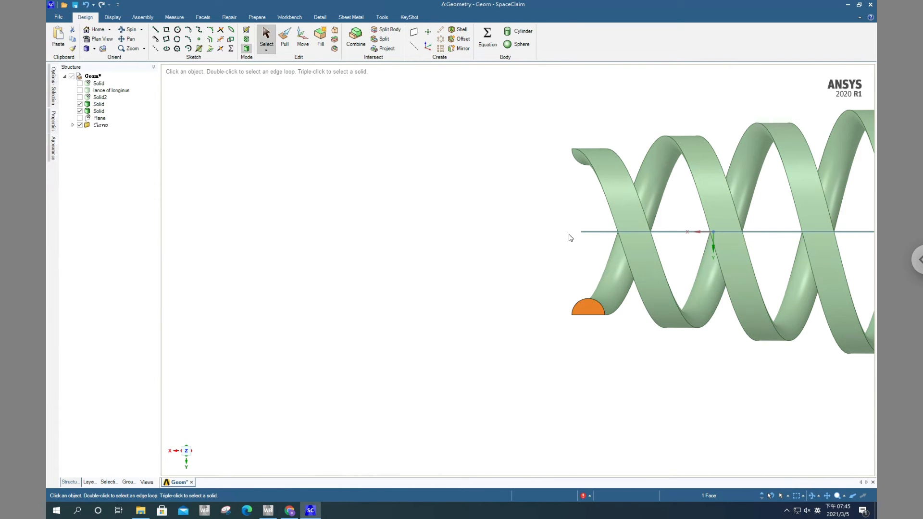
{"action": "left_click", "coordinate": [590, 234], "text": "alt"}
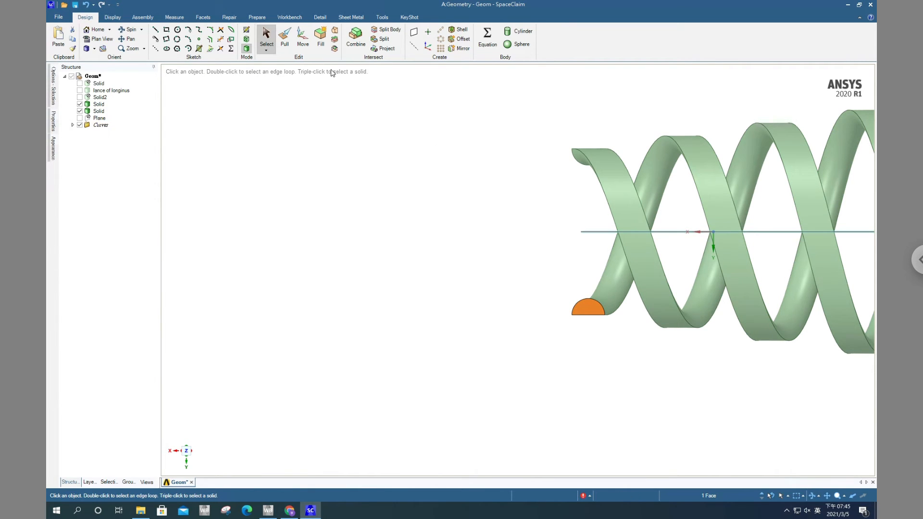
{"action": "left_click", "coordinate": [290, 33]}
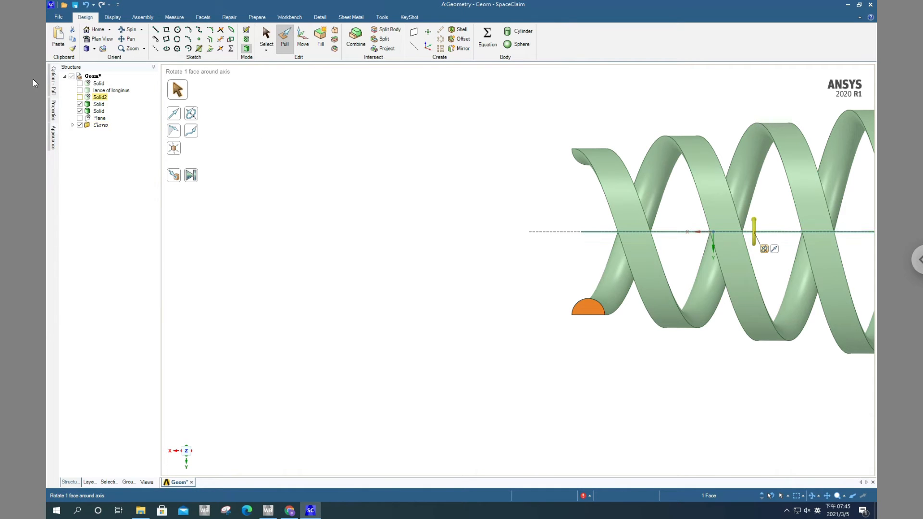
{"action": "left_click", "coordinate": [54, 80]}
{"action": "left_click", "coordinate": [67, 136]}
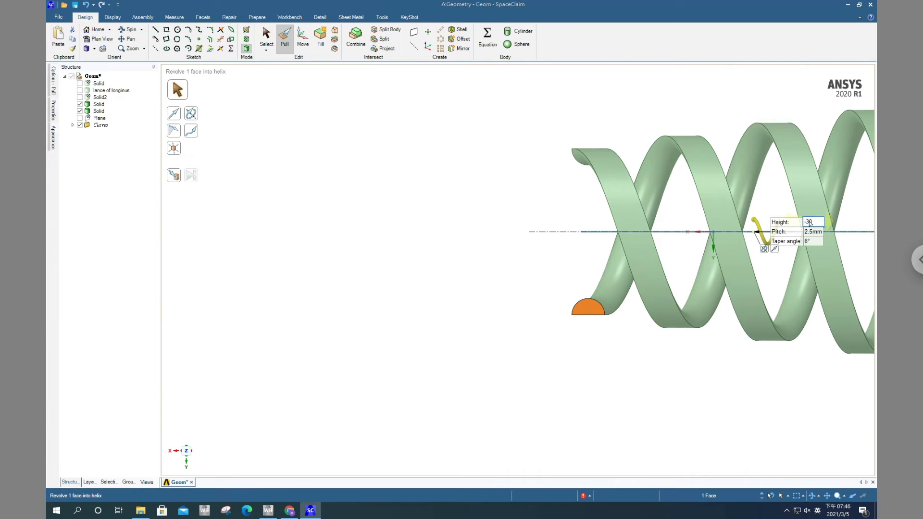
Try to extend the lower helix from its narrow-end face with a height of -30 mm and an 8° taper angle, and undo it
{"action": "key", "text": "Return"}
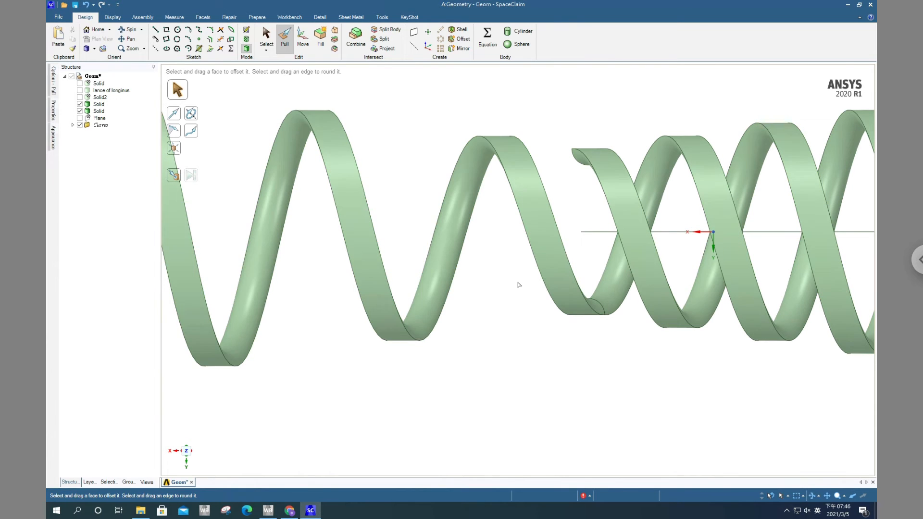
{"action": "scroll", "coordinate": [469, 240], "scroll_direction": "down", "scroll_amount": 4}
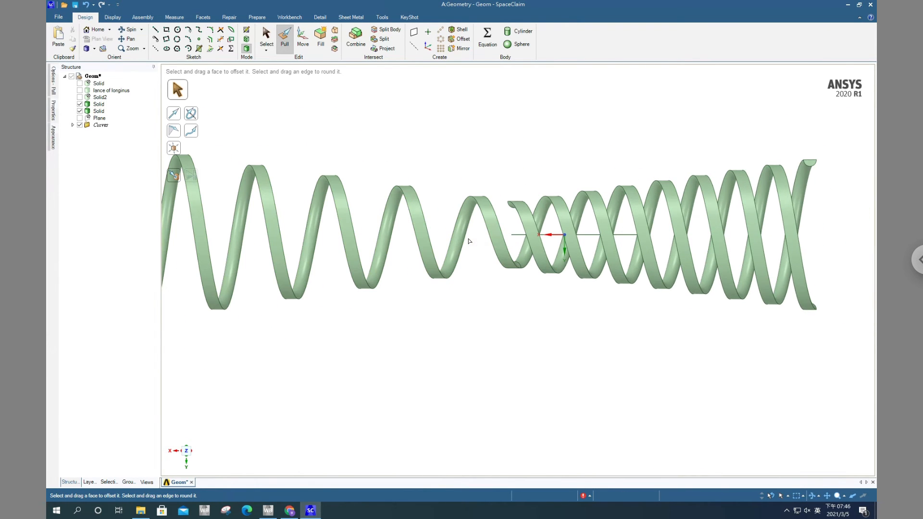
{"action": "key", "text": "ctrl+z"}
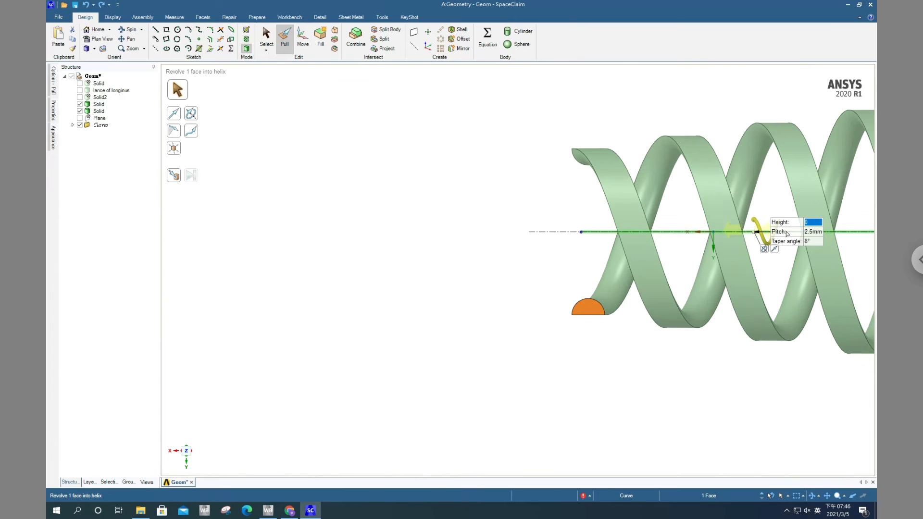
Try to extend the lower helix from its narrow-end face with a height of -30 mm and a taper angle of -8°, and undo it
{"action": "left_click", "coordinate": [808, 242]}
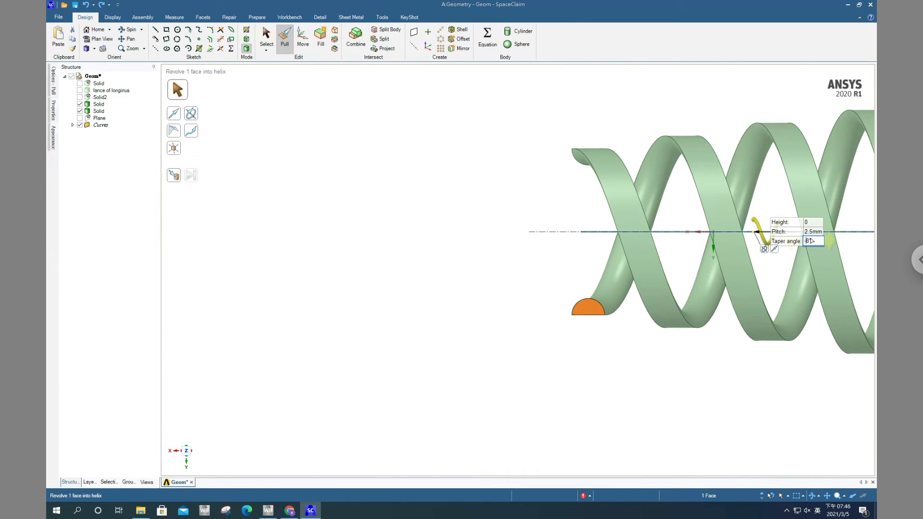
{"action": "left_click", "coordinate": [812, 223]}
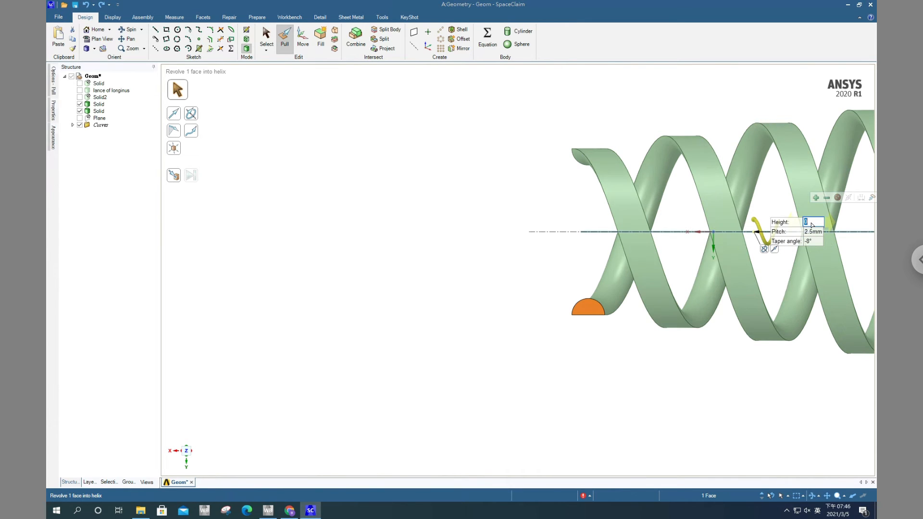
{"action": "key", "text": "Return"}
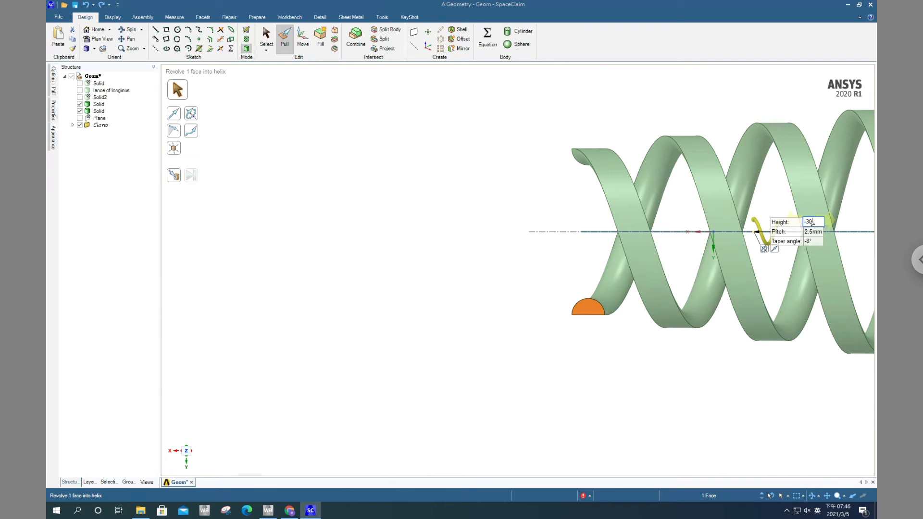
{"action": "key", "text": "Return"}
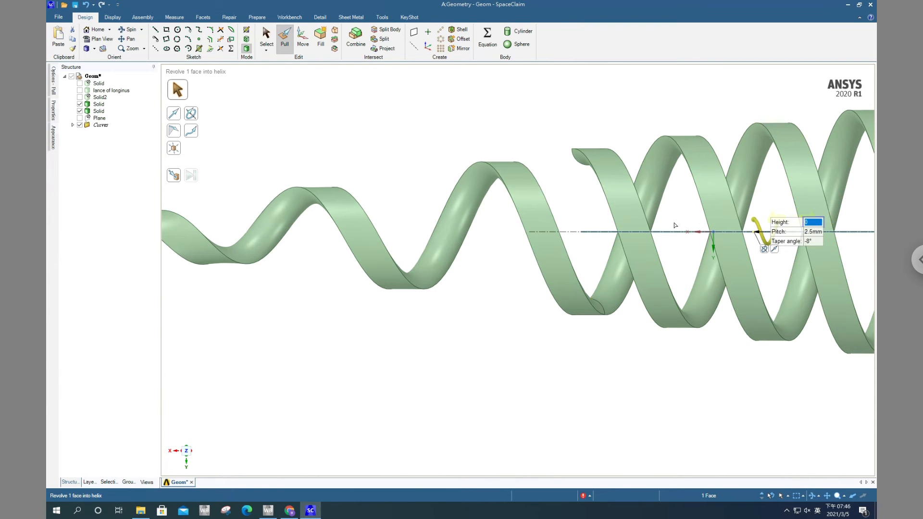
{"action": "scroll", "coordinate": [596, 278], "scroll_direction": "down", "scroll_amount": 5}
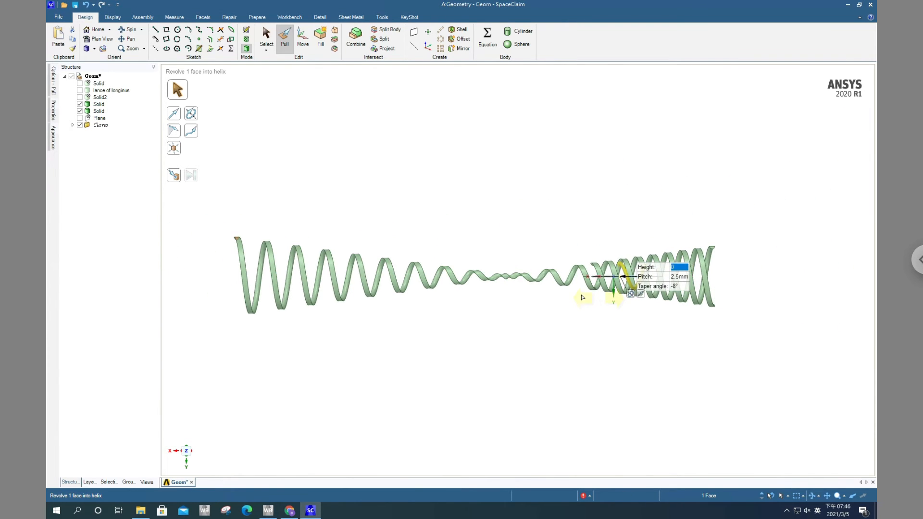
{"action": "scroll", "coordinate": [582, 297], "scroll_direction": "up", "scroll_amount": 5}
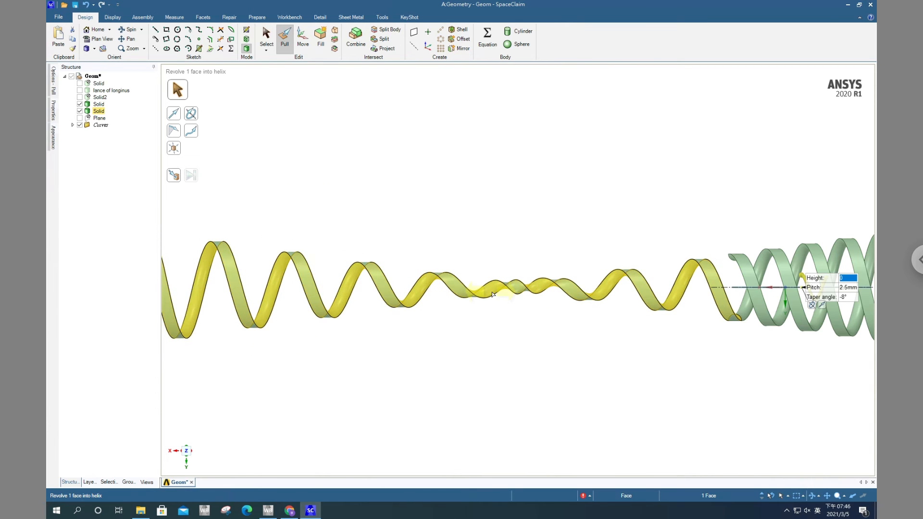
{"action": "key", "text": "ctrl+z"}
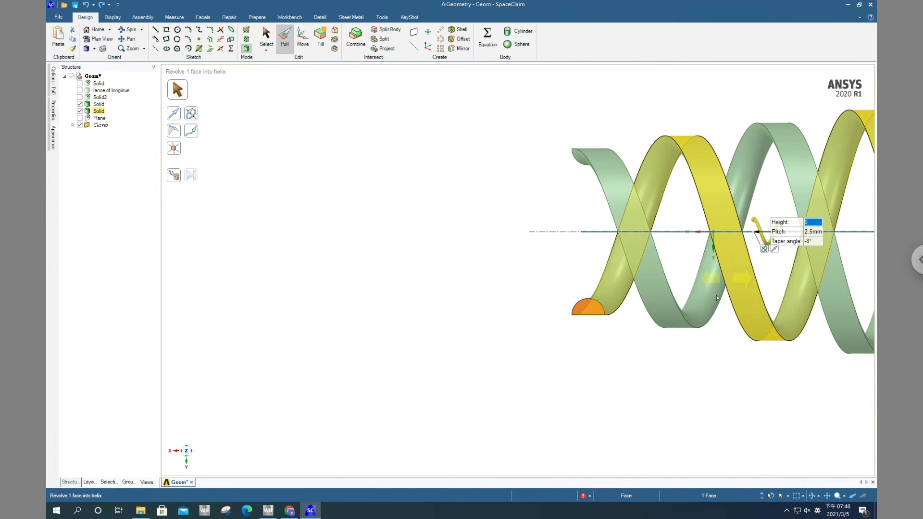
Restart the Pull revolve of the lower helix's narrow-end half-disc face about the axis line with Revolve helix enabled
{"action": "left_click", "coordinate": [828, 495]}
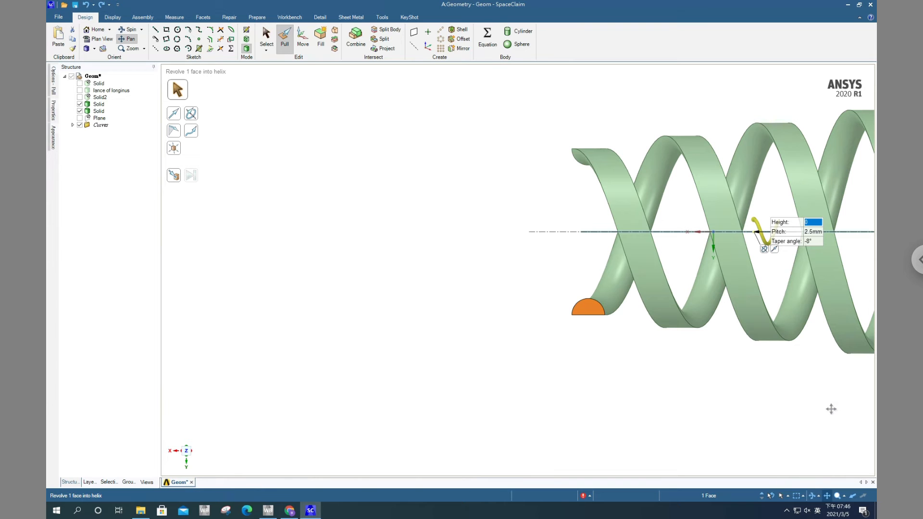
{"action": "left_click_drag", "start_coordinate": [830, 408], "coordinate": [630, 428]}
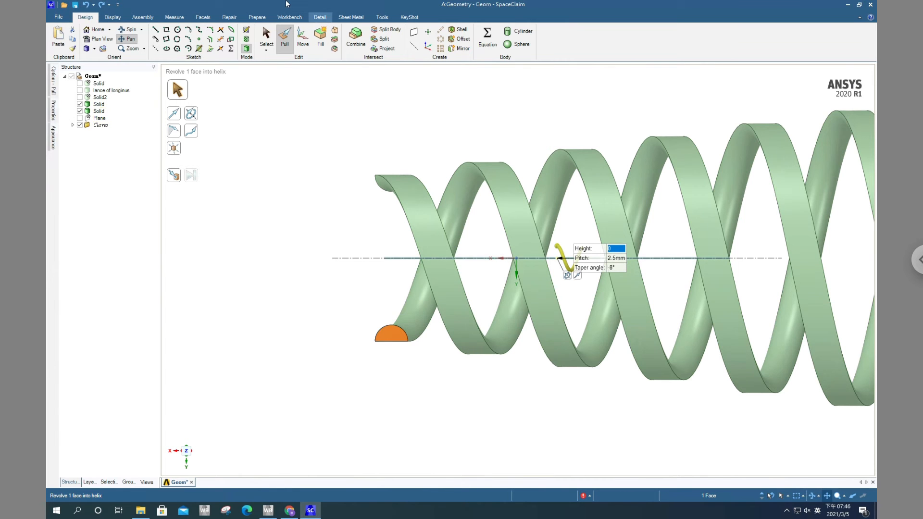
{"action": "scroll", "coordinate": [618, 264], "scroll_direction": "up", "scroll_amount": 6}
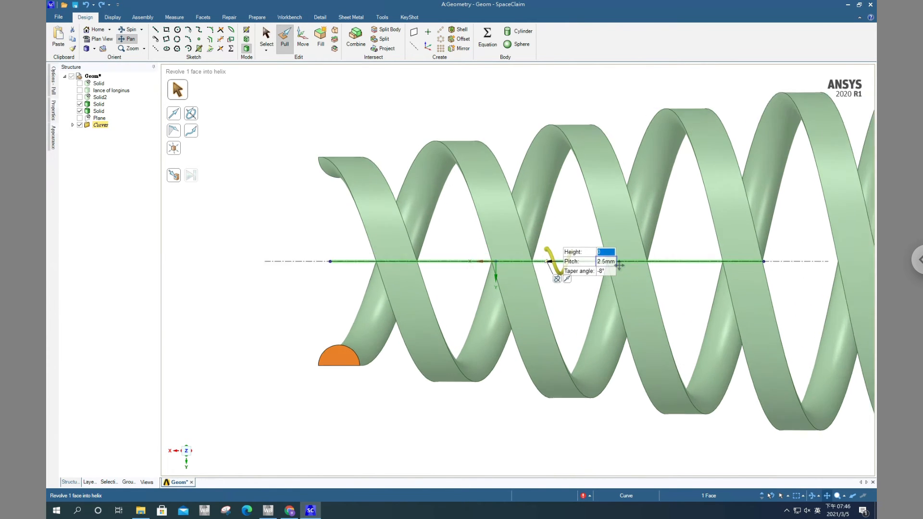
{"action": "scroll", "coordinate": [637, 277], "scroll_direction": "down", "scroll_amount": 8}
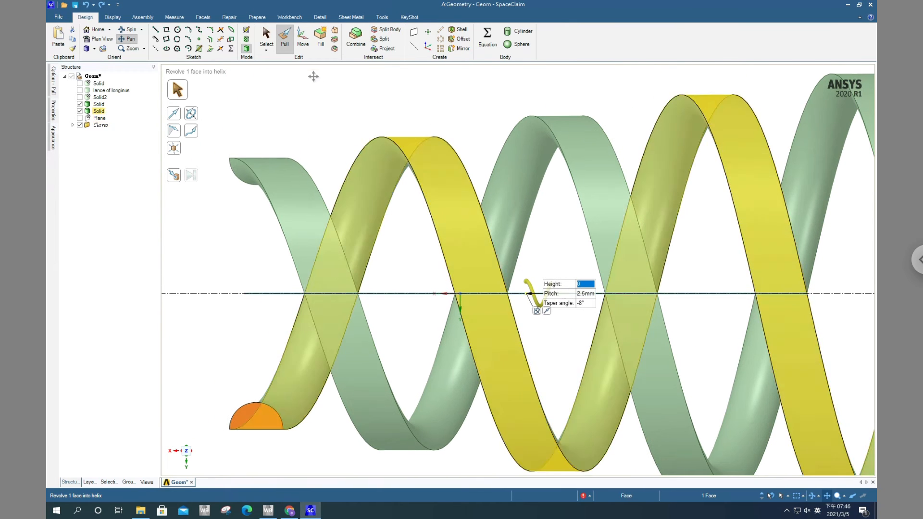
{"action": "left_click", "coordinate": [267, 44]}
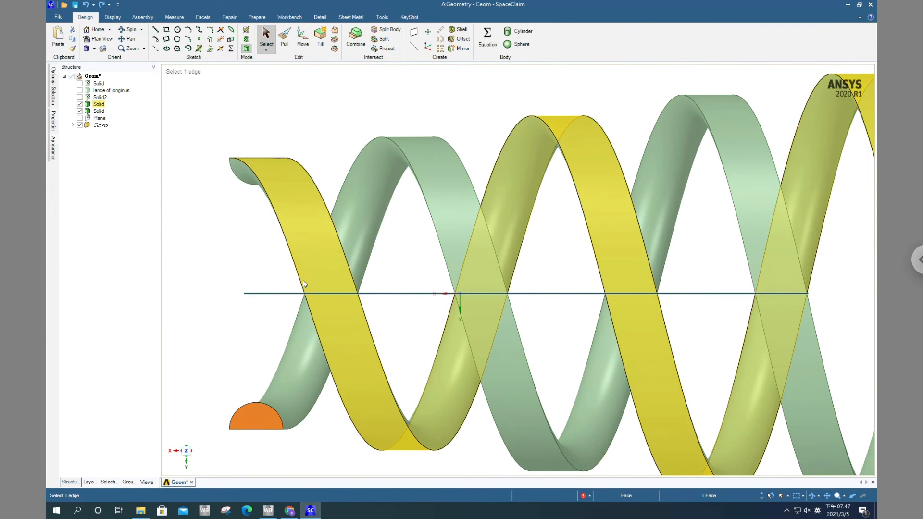
{"action": "scroll", "coordinate": [352, 321], "scroll_direction": "down", "scroll_amount": 3}
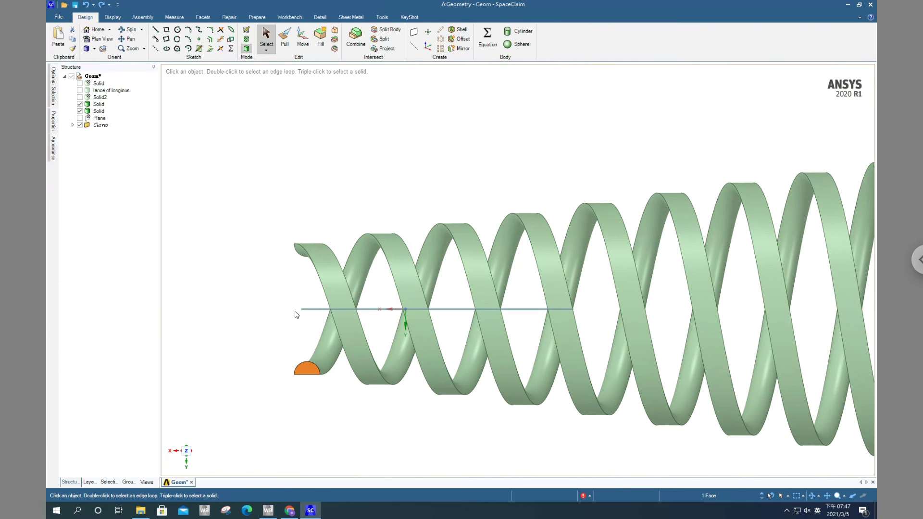
{"action": "left_click", "coordinate": [284, 38]}
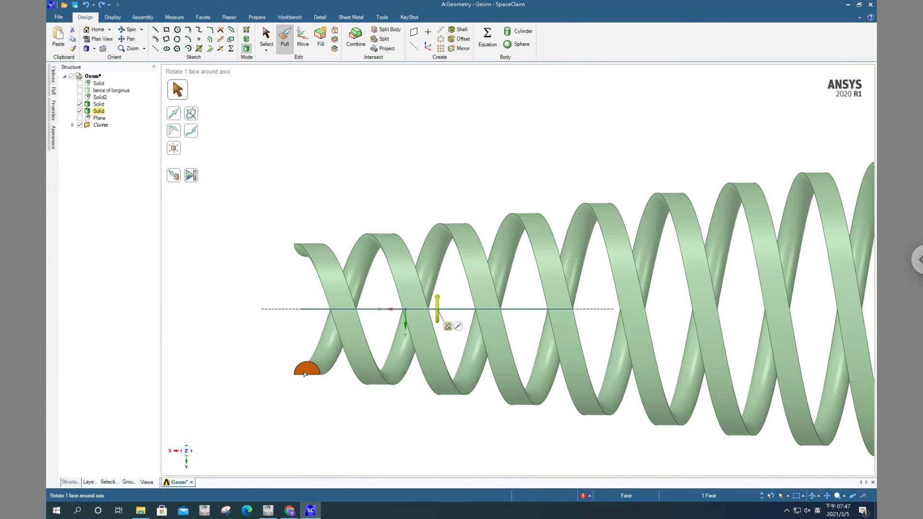
{"action": "left_click", "coordinate": [57, 85]}
{"action": "left_click", "coordinate": [67, 136]}
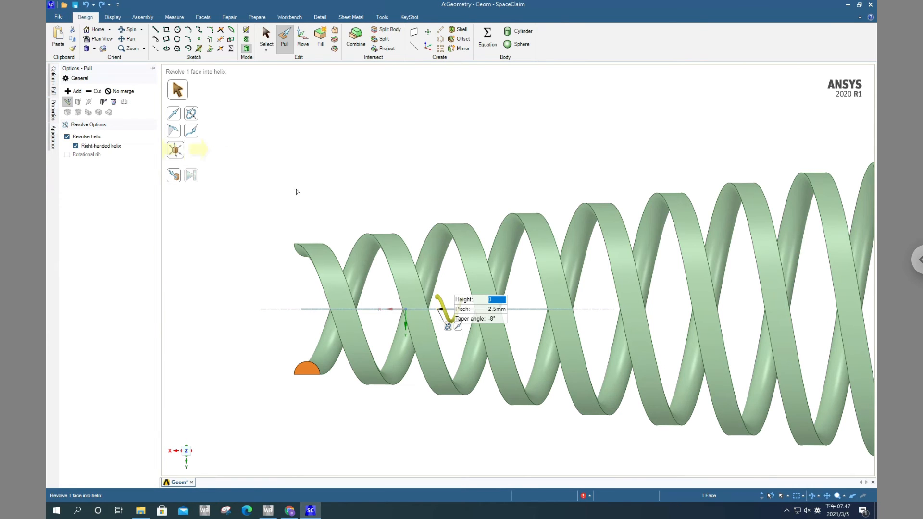
Try to extend the lower helix from its narrow-end face with a pitch of 8 mm and a taper angle of -8°, and undo it
{"action": "left_click", "coordinate": [493, 310]}
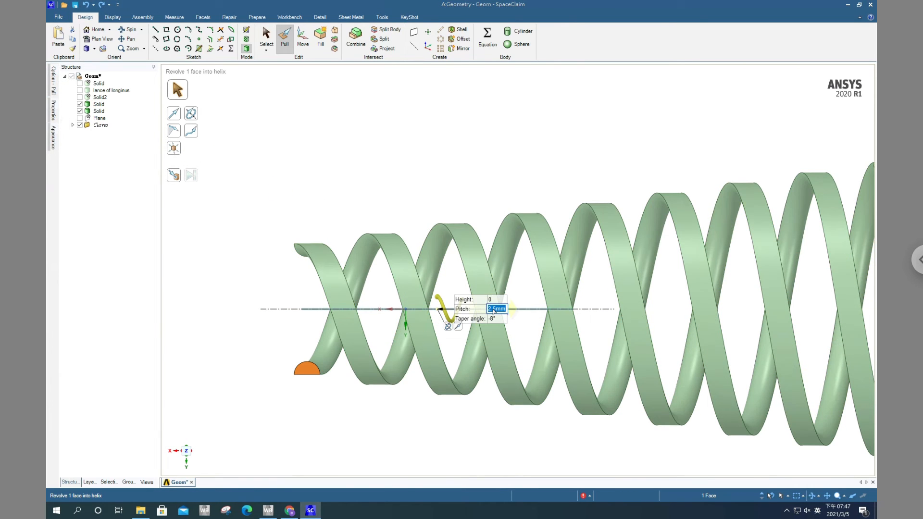
{"action": "type", "text": "8"}
{"action": "left_click", "coordinate": [495, 299]}
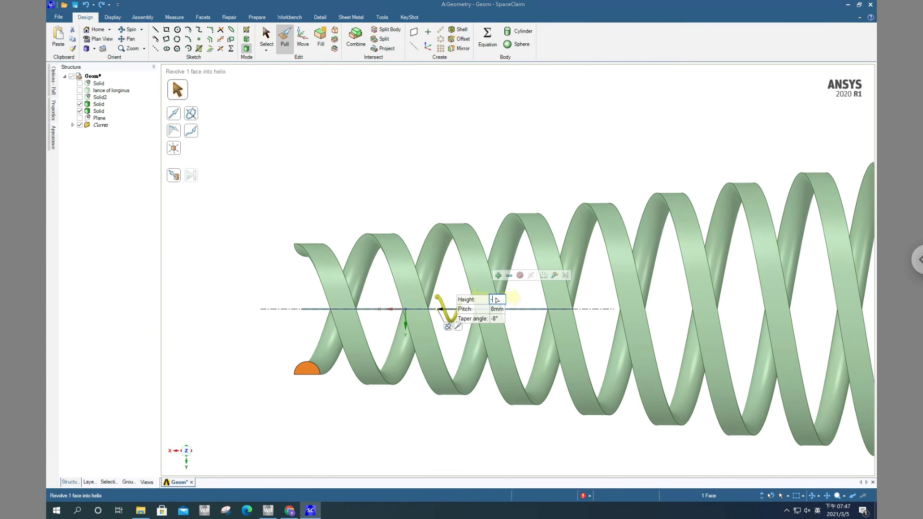
{"action": "key", "text": "Return"}
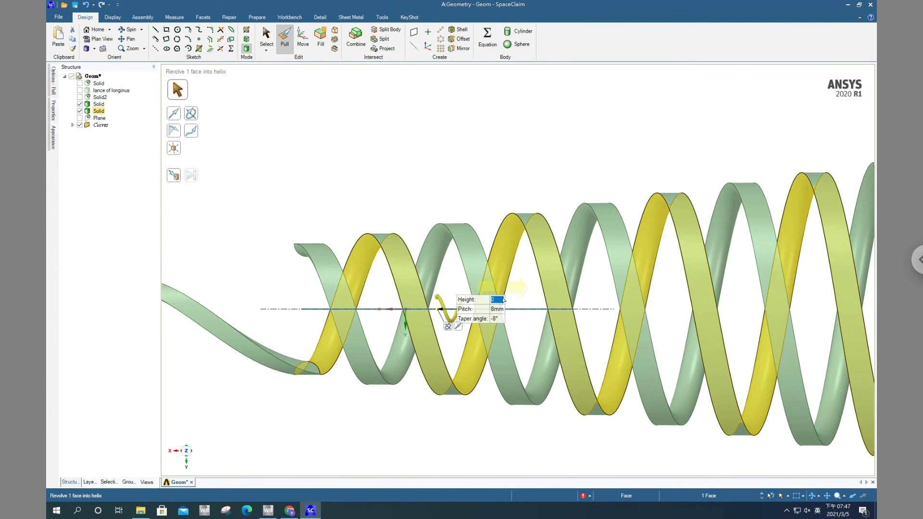
{"action": "scroll", "coordinate": [506, 307], "scroll_direction": "down", "scroll_amount": 5}
{"action": "scroll", "coordinate": [518, 326], "scroll_direction": "down", "scroll_amount": 3}
{"action": "scroll", "coordinate": [544, 331], "scroll_direction": "up", "scroll_amount": 4}
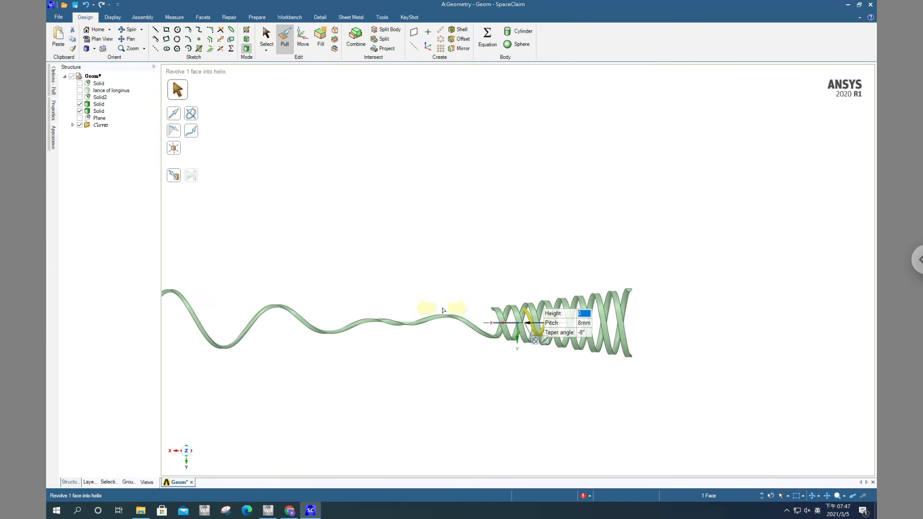
{"action": "scroll", "coordinate": [525, 313], "scroll_direction": "up", "scroll_amount": 2}
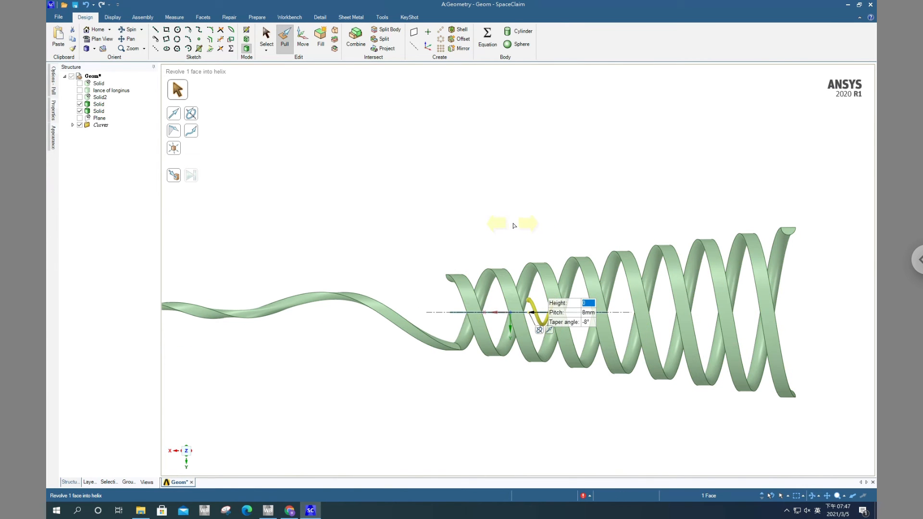
{"action": "scroll", "coordinate": [513, 225], "scroll_direction": "up", "scroll_amount": 3}
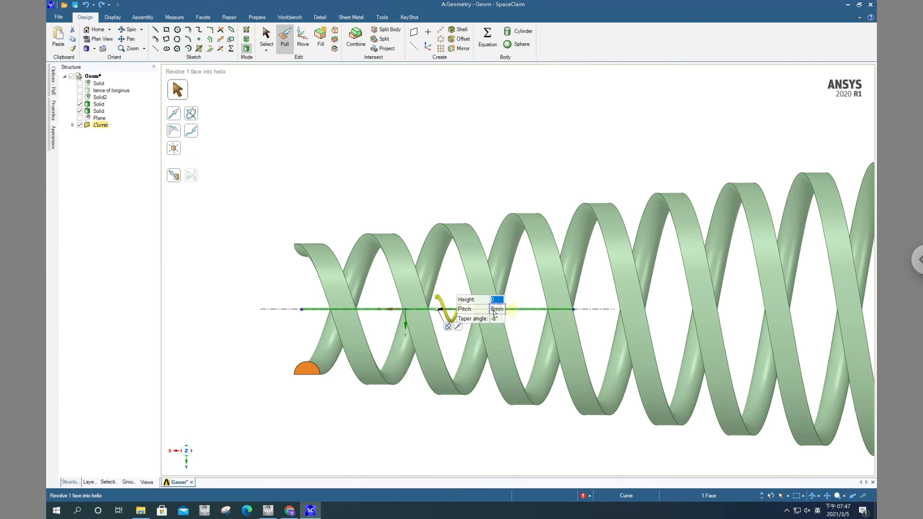
Set the helix pitch to 2 mm and the taper angle to -2°, try a short extension of the lower helix, and undo that extension
{"action": "left_click", "coordinate": [494, 312]}
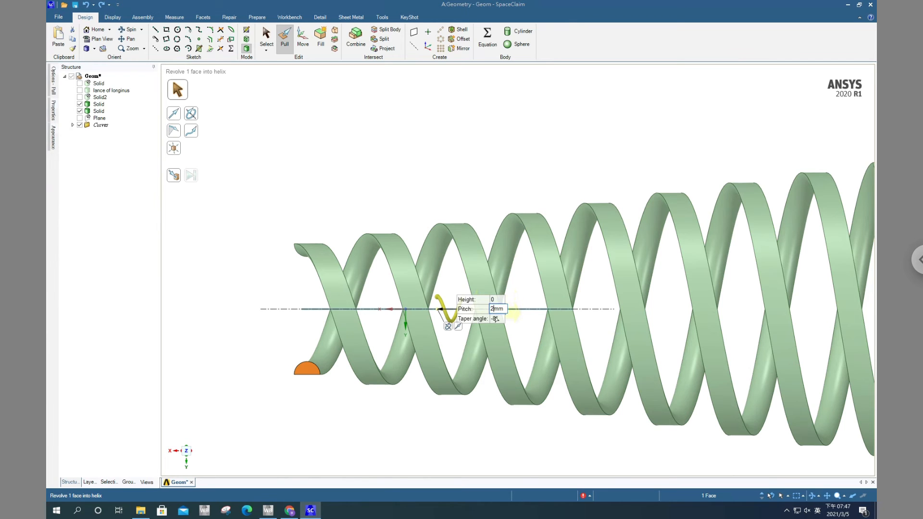
{"action": "left_click", "coordinate": [495, 320]}
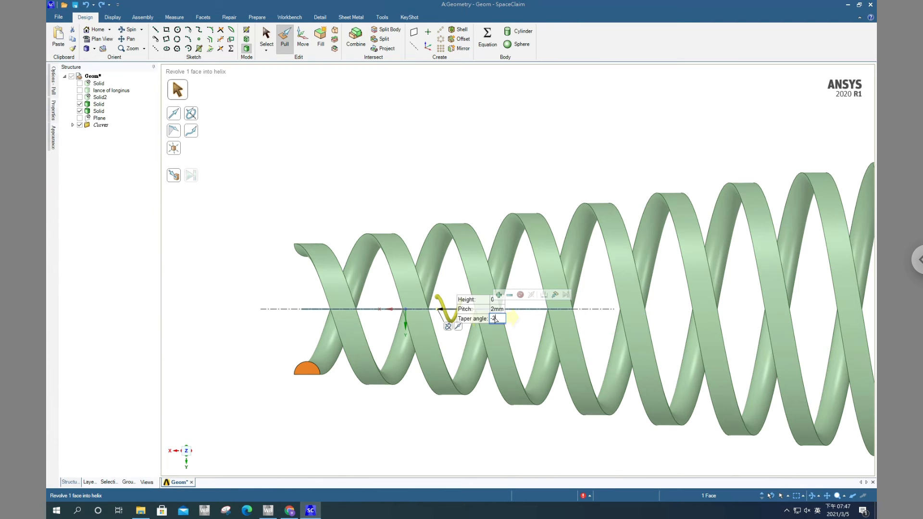
{"action": "left_click", "coordinate": [496, 300]}
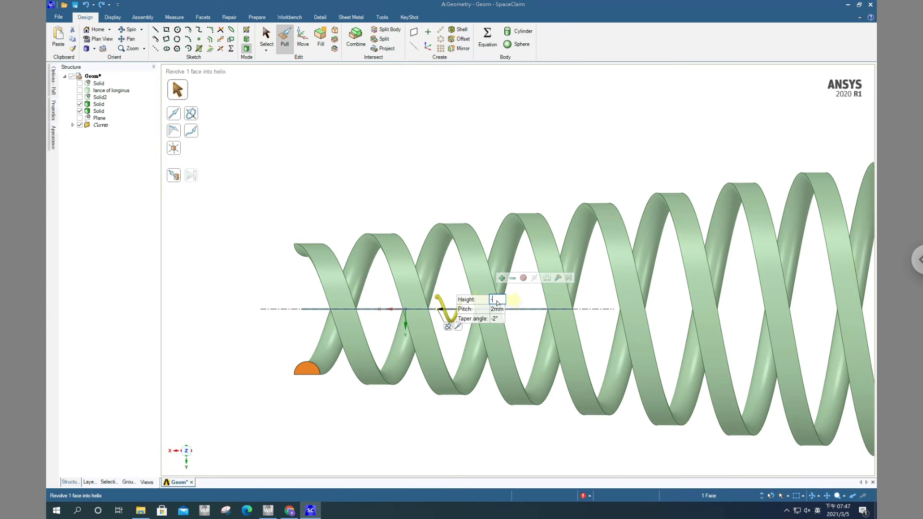
{"action": "key", "text": "Return"}
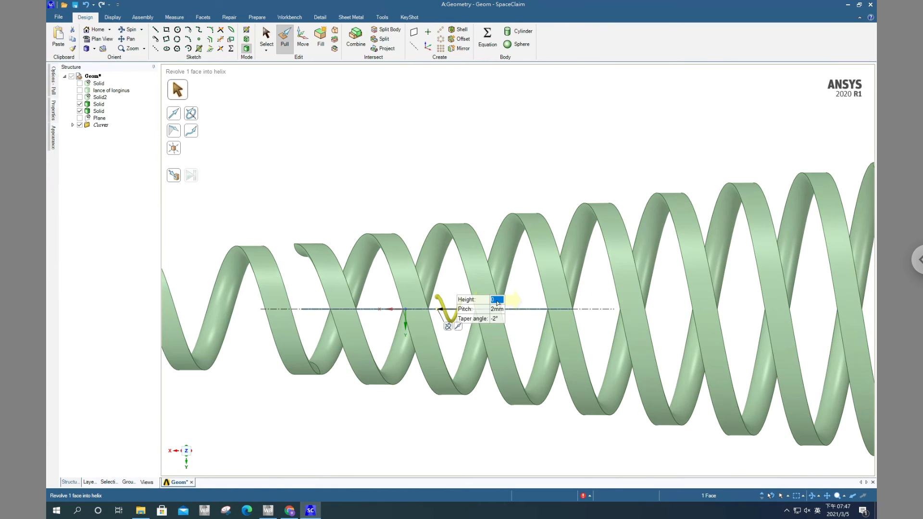
{"action": "scroll", "coordinate": [504, 311], "scroll_direction": "down", "scroll_amount": 9}
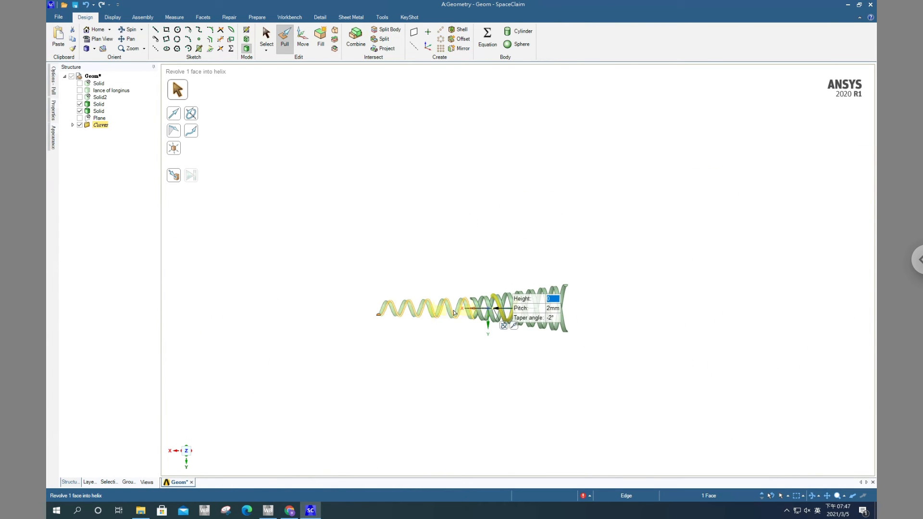
{"action": "scroll", "coordinate": [453, 309], "scroll_direction": "up", "scroll_amount": 3}
{"action": "scroll", "coordinate": [470, 295], "scroll_direction": "up", "scroll_amount": 5}
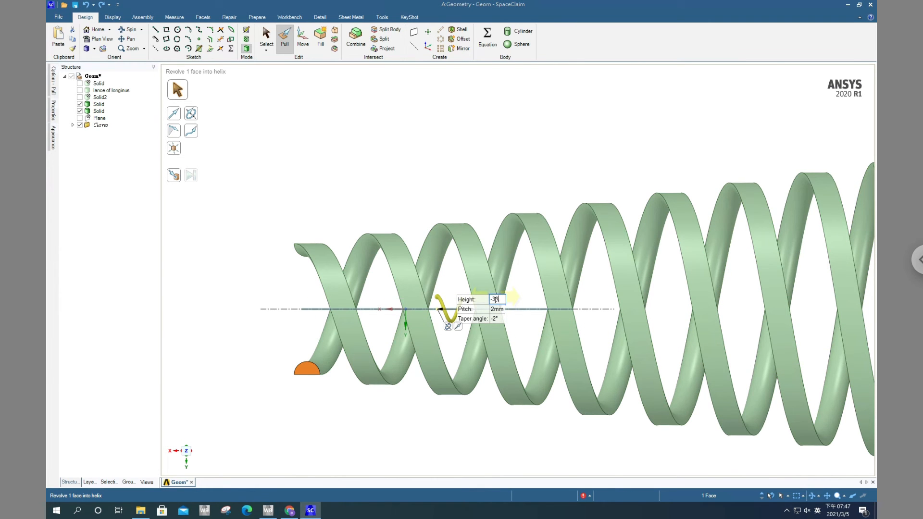
Extend the lower helix from its narrow-end face with a height of -30 mm and inspect the tapered extension along its length
{"action": "key", "text": "Return"}
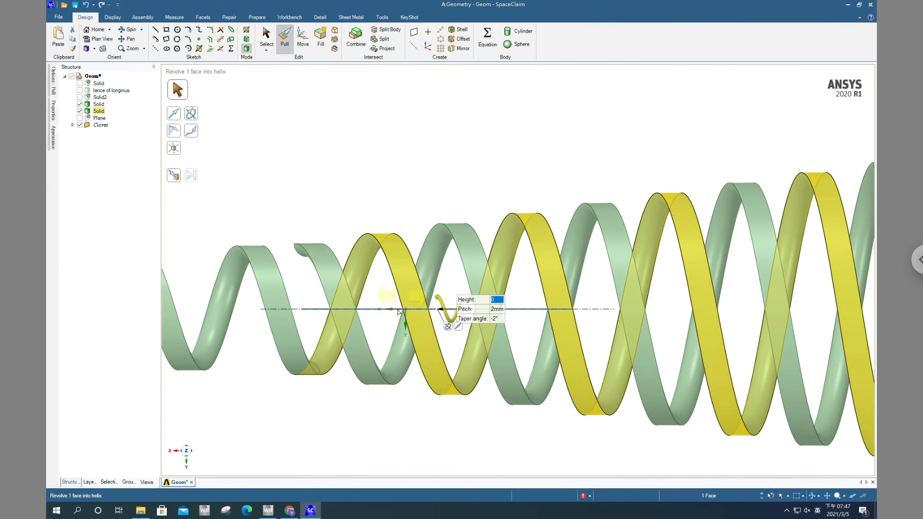
{"action": "scroll", "coordinate": [399, 311], "scroll_direction": "down", "scroll_amount": 8}
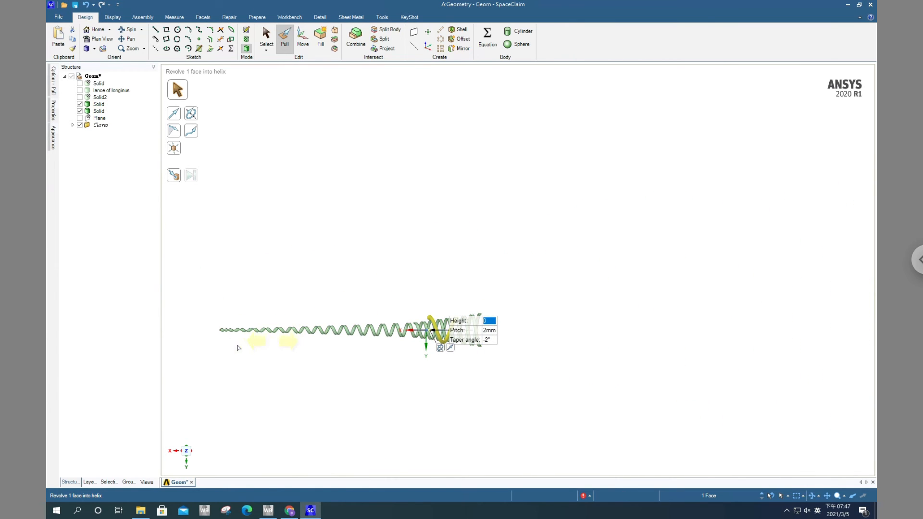
{"action": "scroll", "coordinate": [236, 344], "scroll_direction": "up", "scroll_amount": 5}
{"action": "scroll", "coordinate": [755, 346], "scroll_direction": "down", "scroll_amount": 3}
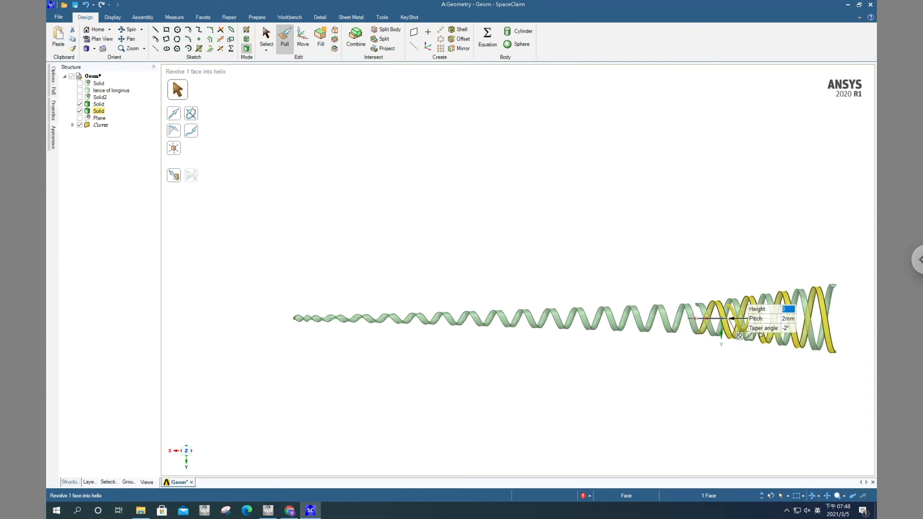
{"action": "scroll", "coordinate": [754, 346], "scroll_direction": "up", "scroll_amount": 6}
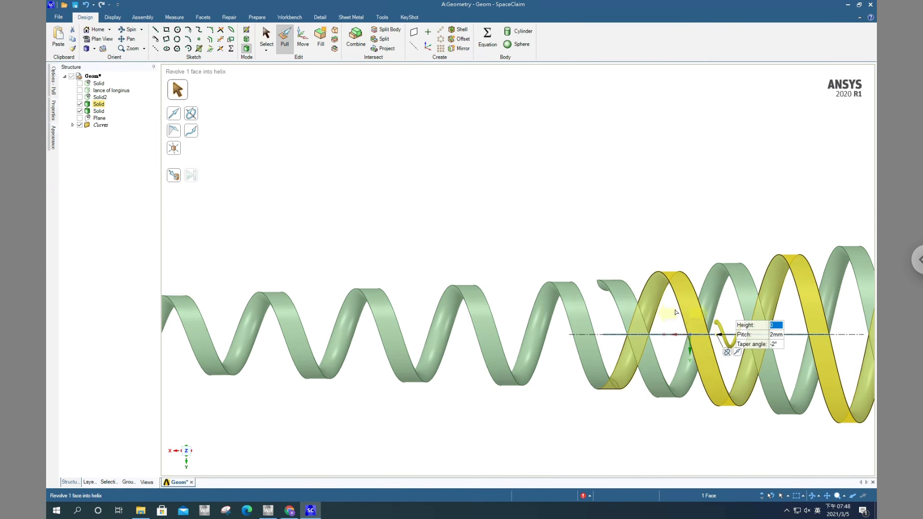
{"action": "middle_click_drag", "start_coordinate": [755, 347], "coordinate": [723, 288]}
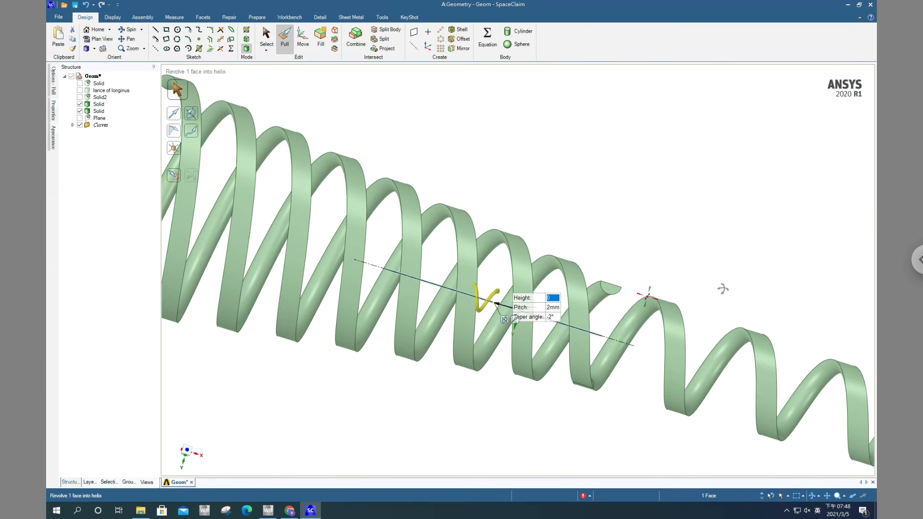
{"action": "left_click", "coordinate": [608, 286]}
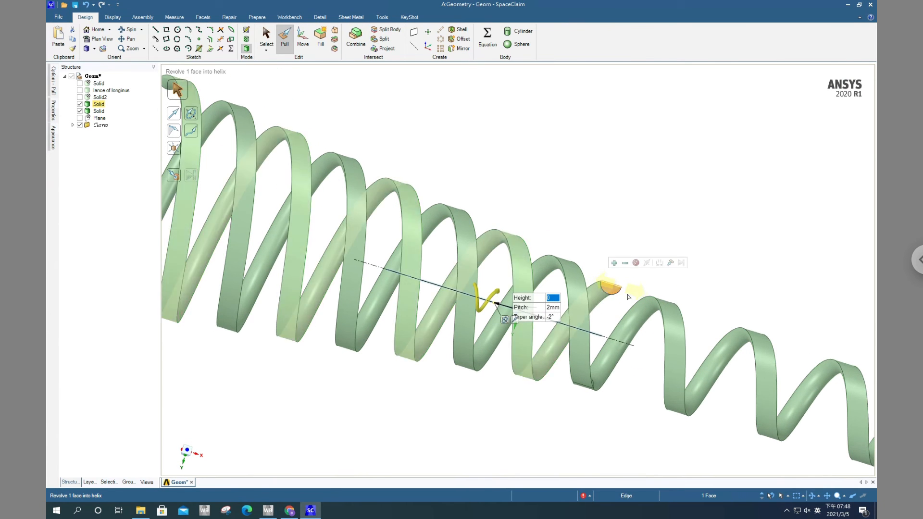
{"action": "left_click", "coordinate": [595, 335]}
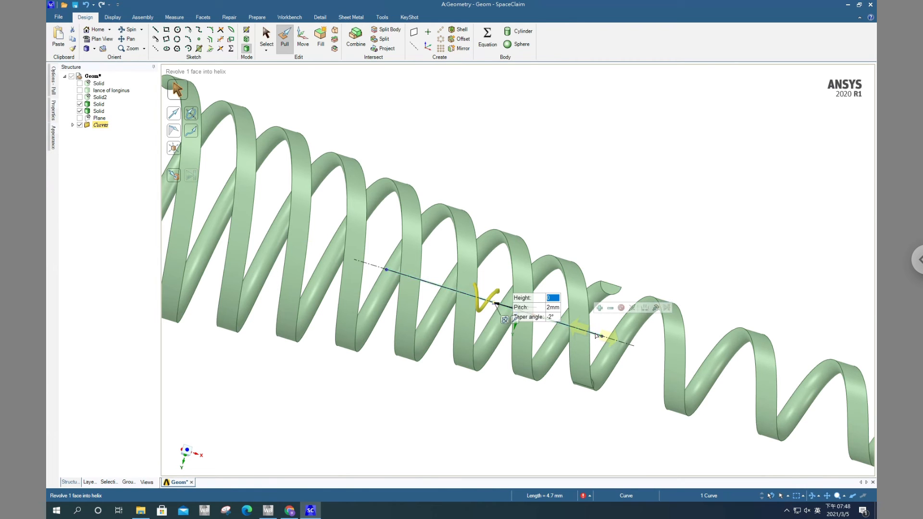
{"action": "left_click", "coordinate": [554, 299]}
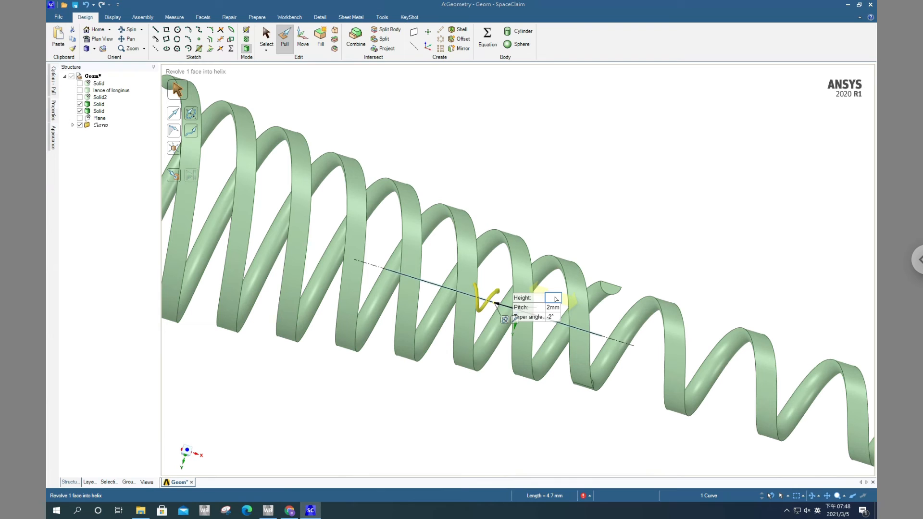
{"action": "key", "text": "Return"}
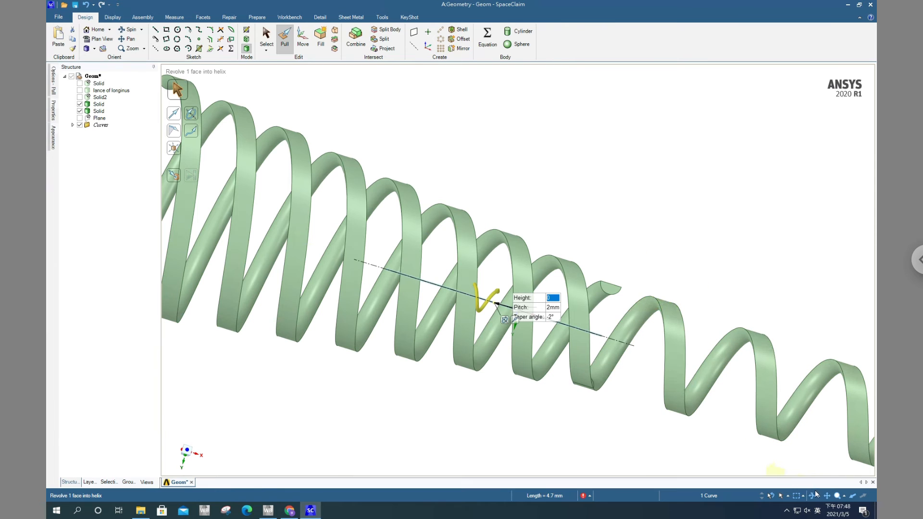
Extend the upper helix from its narrow-end face about the axis line with Revolve helix enabled, 2 mm pitch and -2° taper
{"action": "left_click", "coordinate": [827, 496]}
{"action": "left_click_drag", "start_coordinate": [759, 304], "coordinate": [570, 235]}
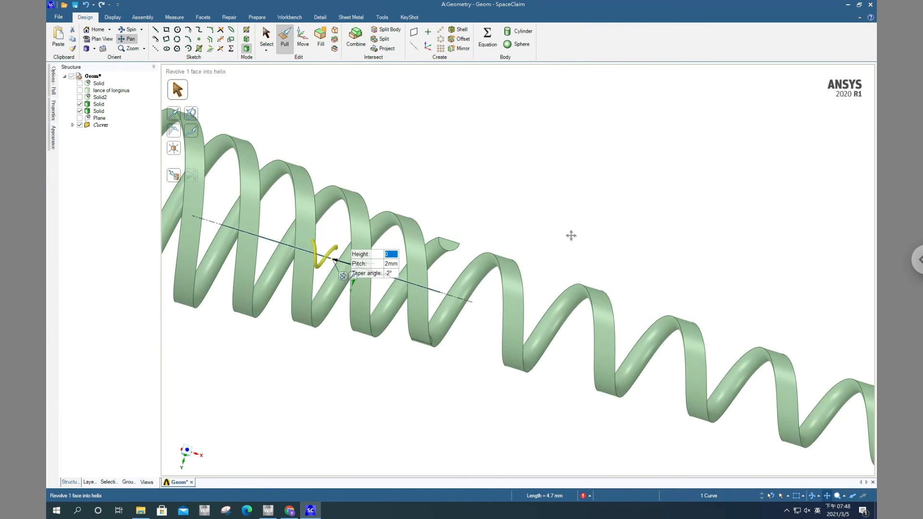
{"action": "left_click", "coordinate": [267, 38]}
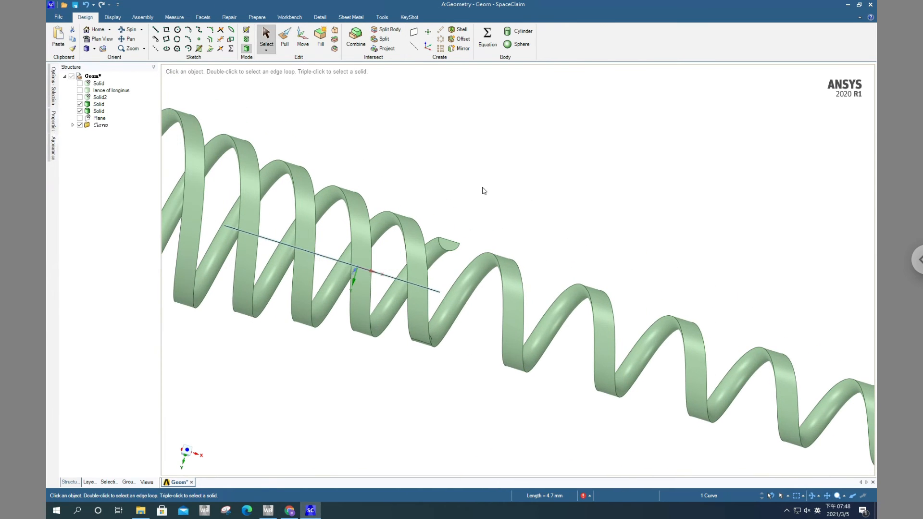
{"action": "left_click", "coordinate": [448, 243]}
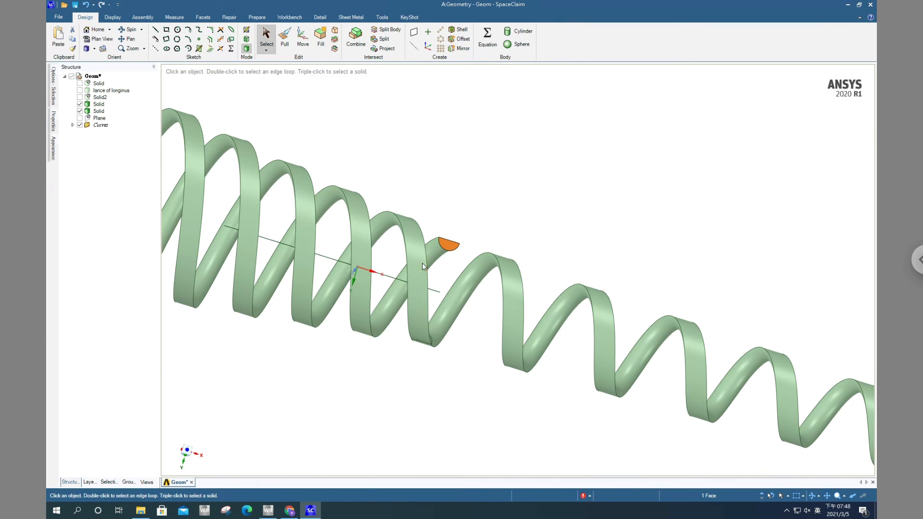
{"action": "left_click", "coordinate": [284, 36]}
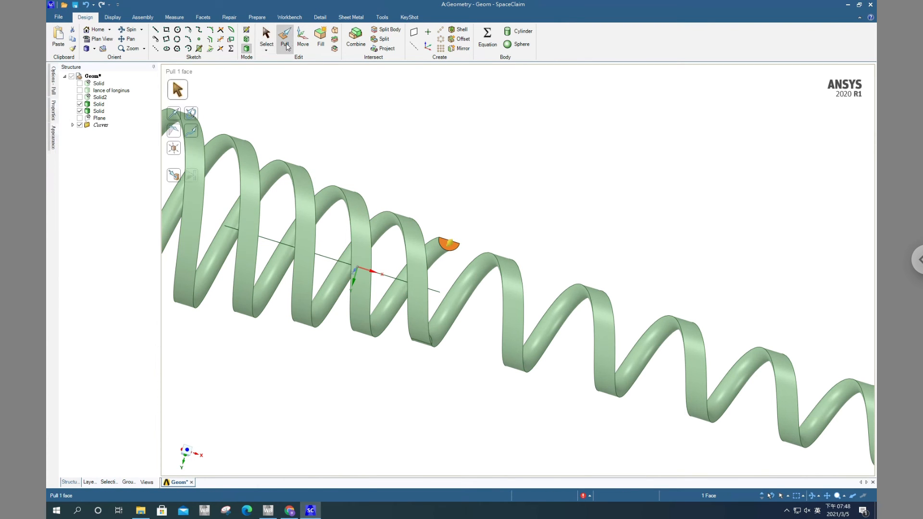
{"action": "left_click", "coordinate": [194, 114]}
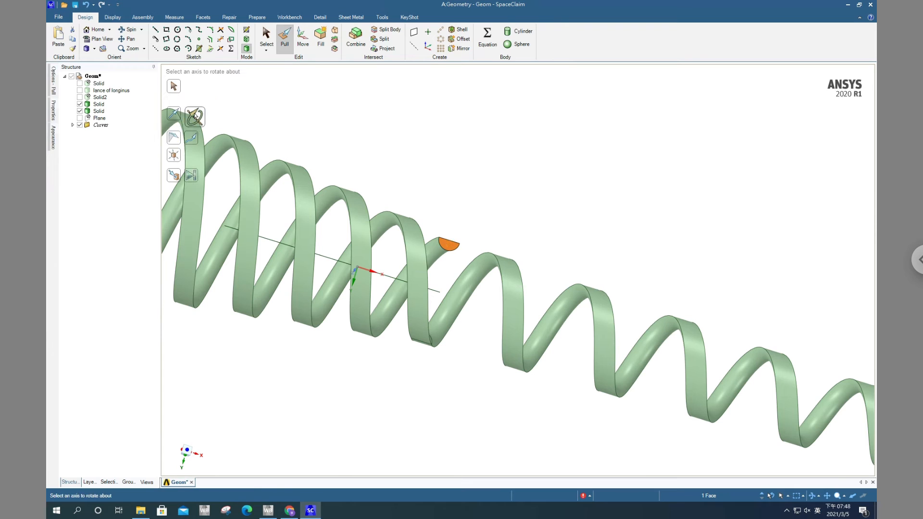
{"action": "left_click", "coordinate": [380, 275]}
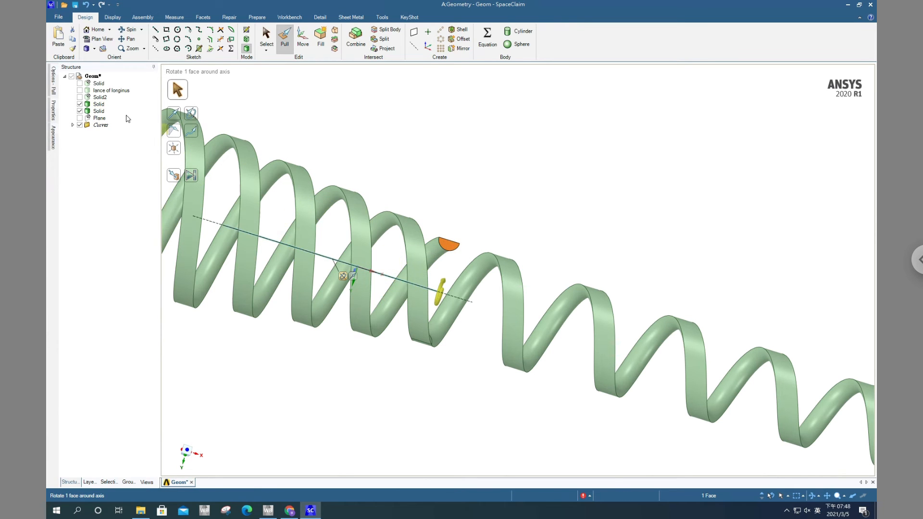
{"action": "left_click", "coordinate": [54, 86]}
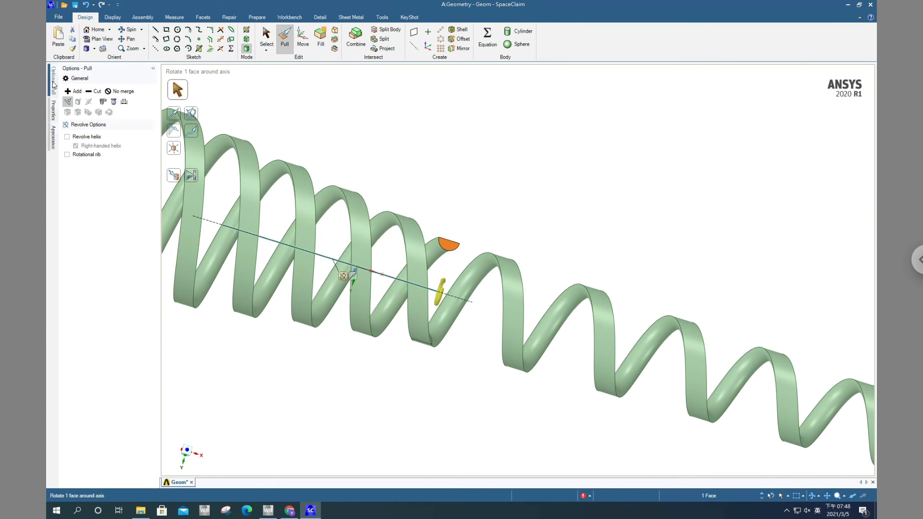
{"action": "left_click", "coordinate": [67, 137]}
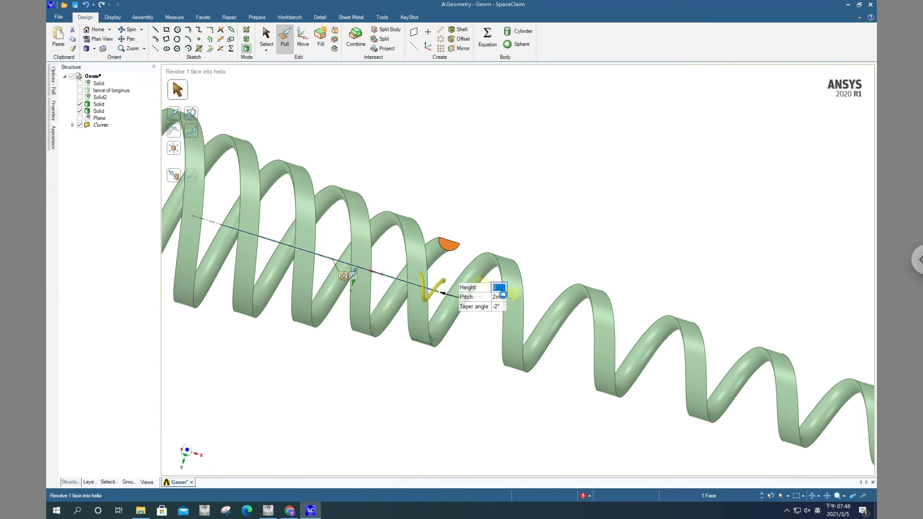
{"action": "key", "text": "Return"}
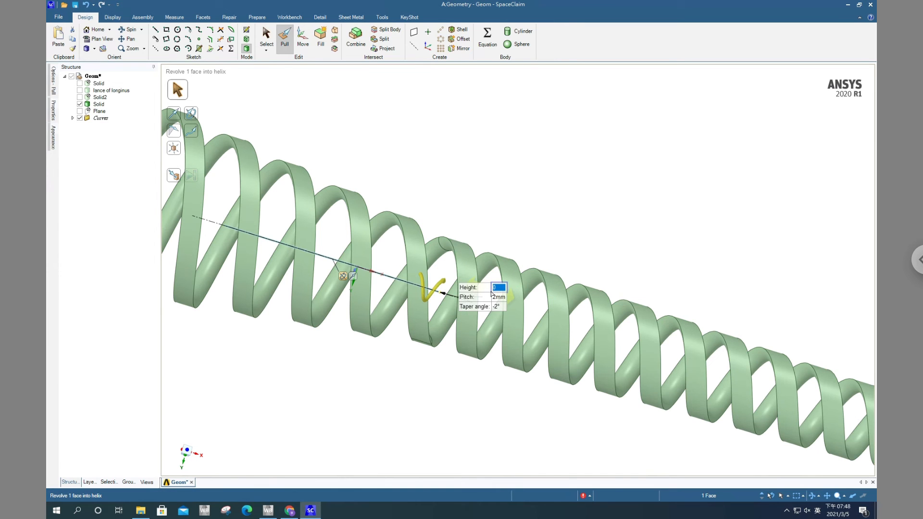
Examine the far tip where the two extended helices run into each other
{"action": "scroll", "coordinate": [788, 294], "scroll_direction": "down", "scroll_amount": 5}
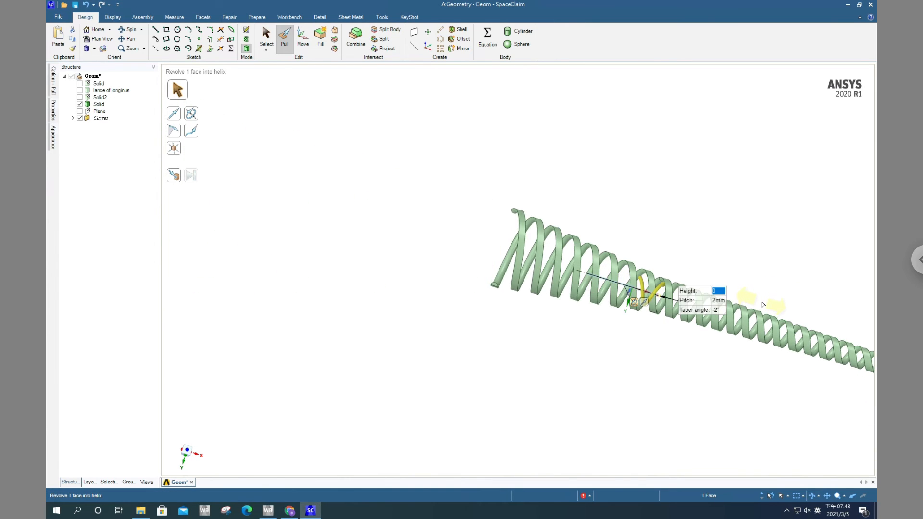
{"action": "left_click", "coordinate": [826, 495]}
{"action": "left_click_drag", "start_coordinate": [806, 415], "coordinate": [538, 389]}
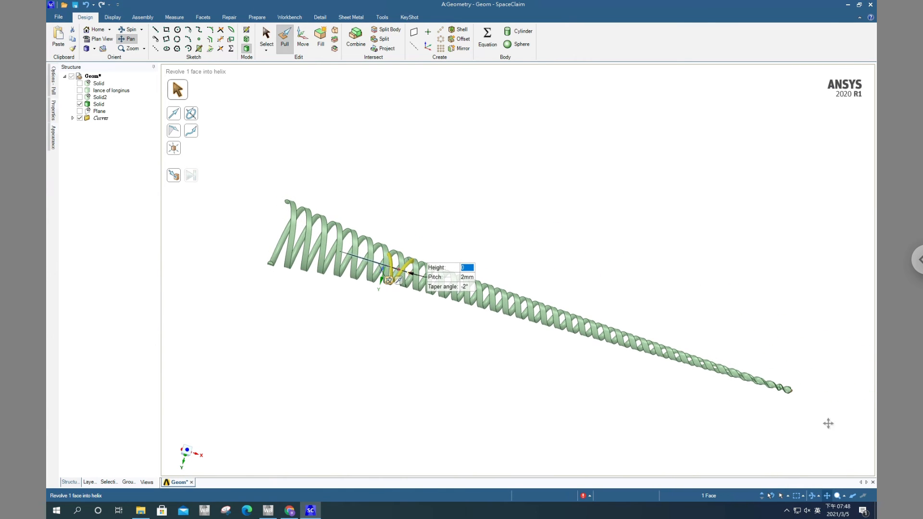
{"action": "scroll", "coordinate": [817, 408], "scroll_direction": "up", "scroll_amount": 6}
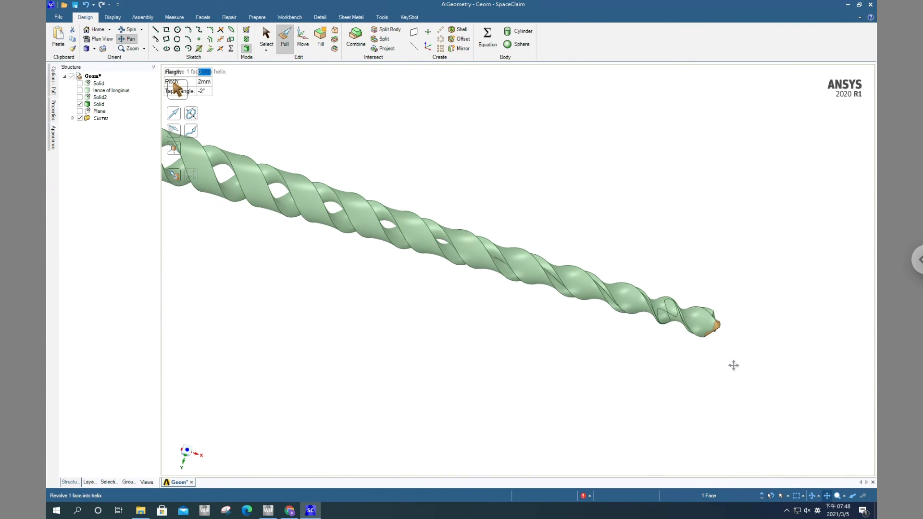
{"action": "left_click_drag", "start_coordinate": [730, 363], "coordinate": [690, 354]}
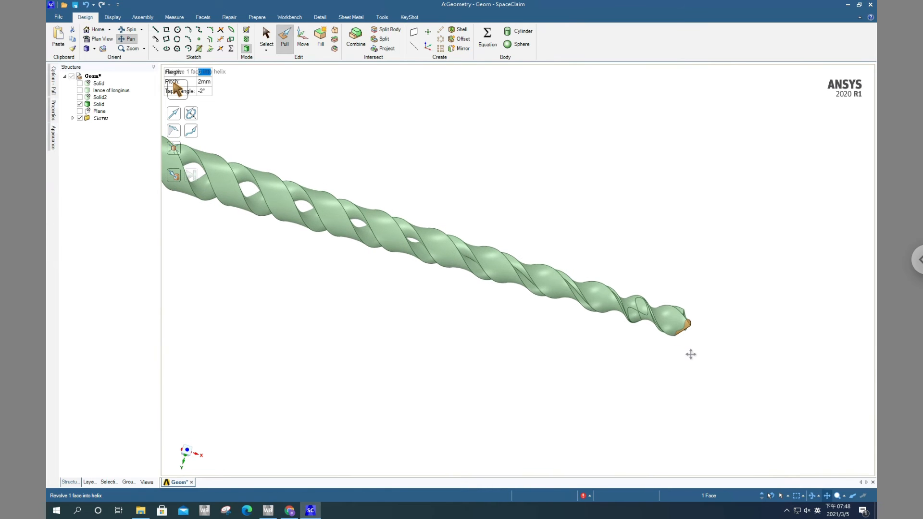
{"action": "middle_click_drag", "start_coordinate": [685, 356], "coordinate": [644, 303]}
{"action": "scroll", "coordinate": [649, 289], "scroll_direction": "up", "scroll_amount": 5}
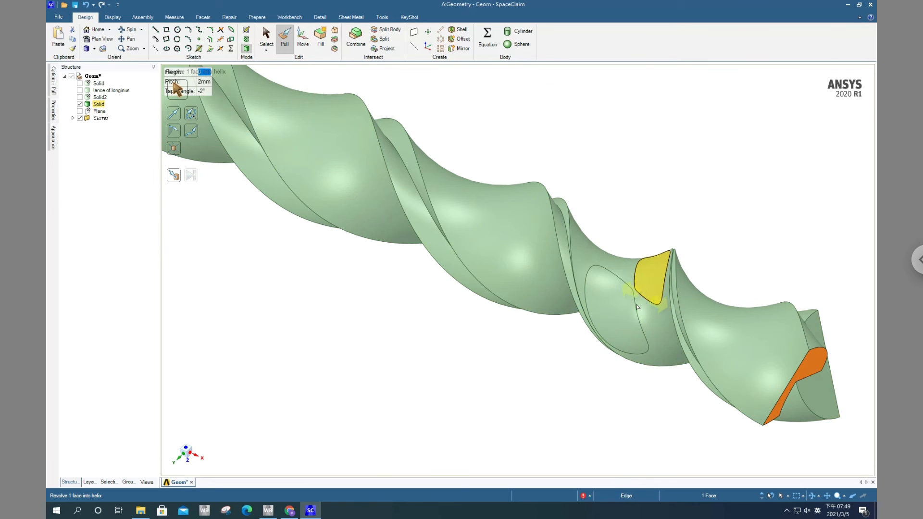
Examine the spacing and taper of both helices along the full length from the tip to the wide end
{"action": "scroll", "coordinate": [635, 323], "scroll_direction": "down", "scroll_amount": 4}
{"action": "mouse_move", "coordinate": [635, 324]}
{"action": "middle_mouse_down"}
{"action": "mouse_move", "coordinate": [726, 350]}
{"action": "mouse_move", "coordinate": [659, 355]}
{"action": "mouse_move", "coordinate": [703, 347]}
{"action": "mouse_move", "coordinate": [729, 322]}
{"action": "mouse_move", "coordinate": [639, 331]}
{"action": "middle_mouse_up"}
{"action": "scroll", "coordinate": [572, 320], "scroll_direction": "down", "scroll_amount": 4}
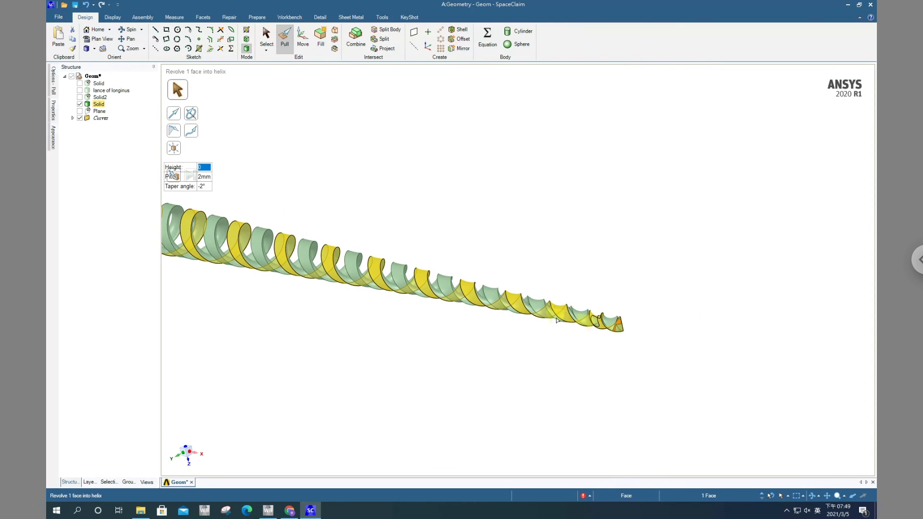
{"action": "mouse_move", "coordinate": [453, 298]}
{"action": "middle_mouse_down"}
{"action": "mouse_move", "coordinate": [677, 309]}
{"action": "mouse_move", "coordinate": [700, 331]}
{"action": "mouse_move", "coordinate": [452, 300]}
{"action": "middle_mouse_up"}
{"action": "scroll", "coordinate": [494, 325], "scroll_direction": "up", "scroll_amount": 3}
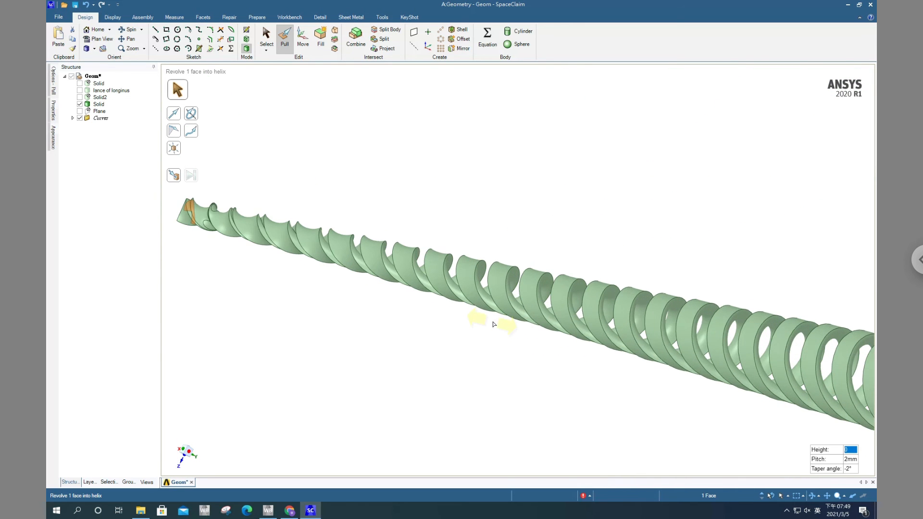
{"action": "scroll", "coordinate": [495, 324], "scroll_direction": "down", "scroll_amount": 1}
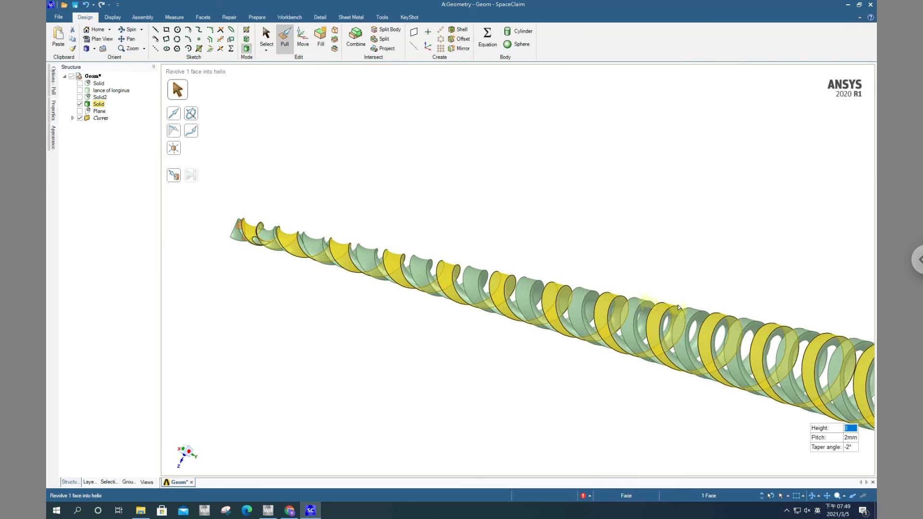
{"action": "middle_click_drag", "start_coordinate": [680, 287], "coordinate": [799, 345]}
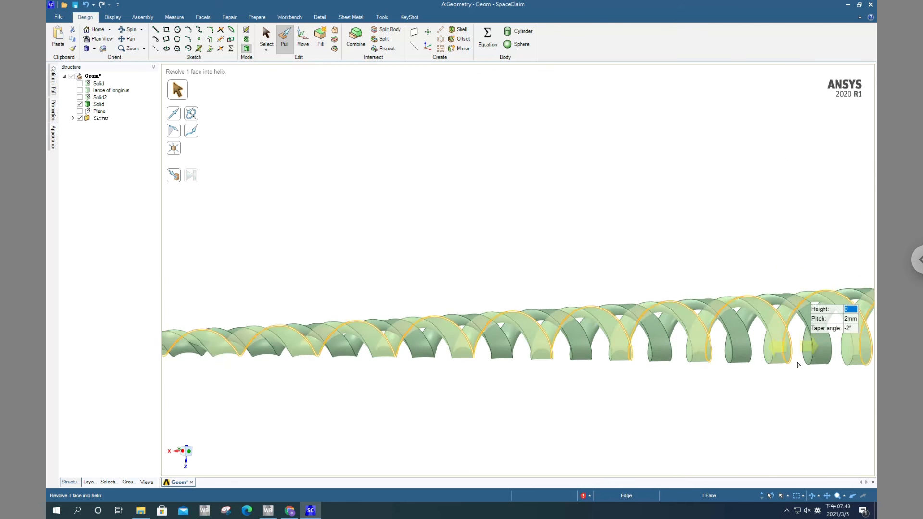
{"action": "scroll", "coordinate": [802, 371], "scroll_direction": "down", "scroll_amount": 3}
{"action": "left_click", "coordinate": [826, 496]}
{"action": "left_click_drag", "start_coordinate": [834, 430], "coordinate": [524, 369]}
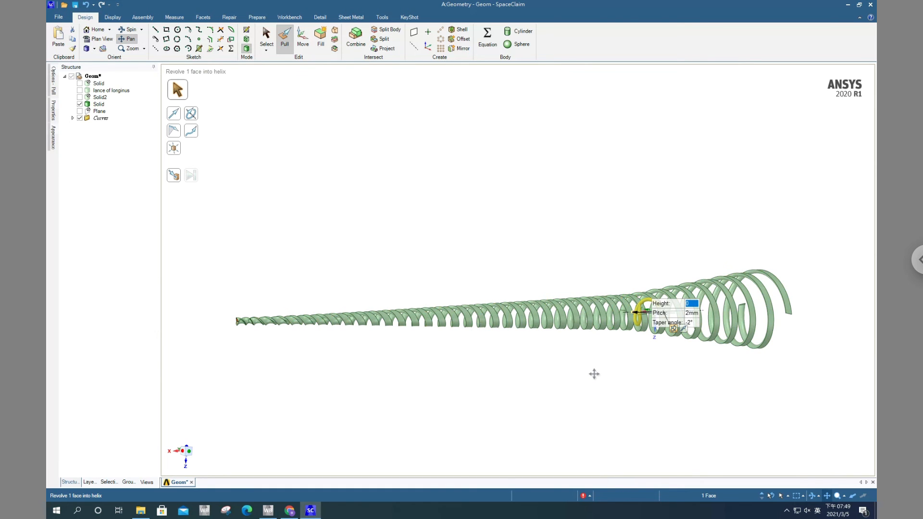
{"action": "key", "text": "Escape"}
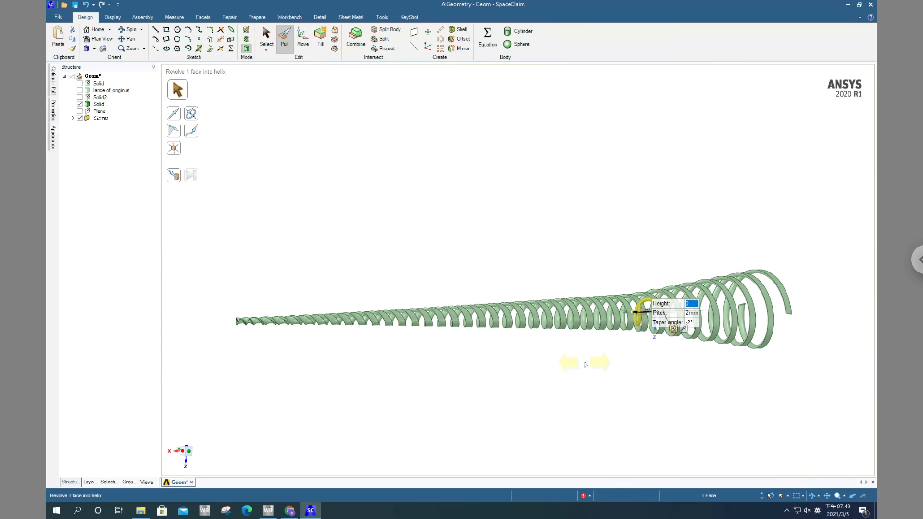
Undo the narrow-end extensions of both helices, keeping the two original tapered helices
{"action": "key", "text": "ctrl+z"}
{"action": "key", "text": "ctrl+z"}
{"action": "key", "text": "ctrl+z"}
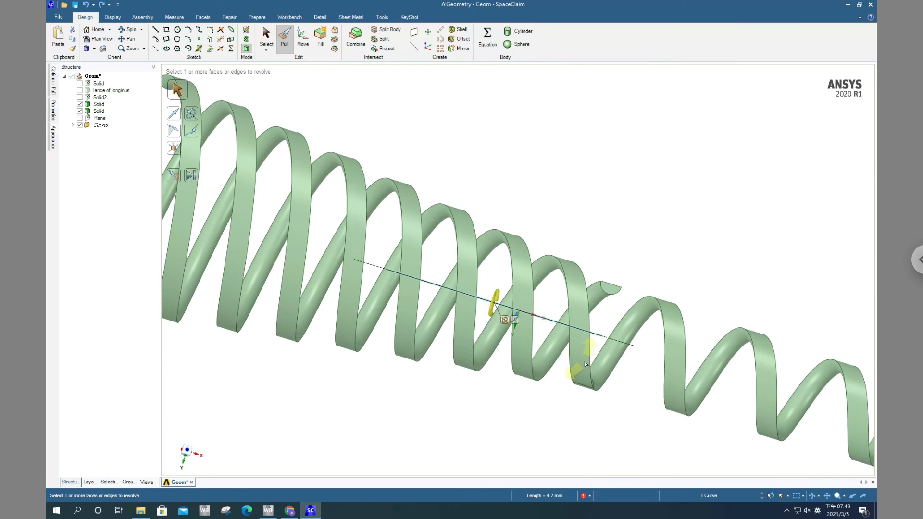
{"action": "key", "text": "ctrl+z"}
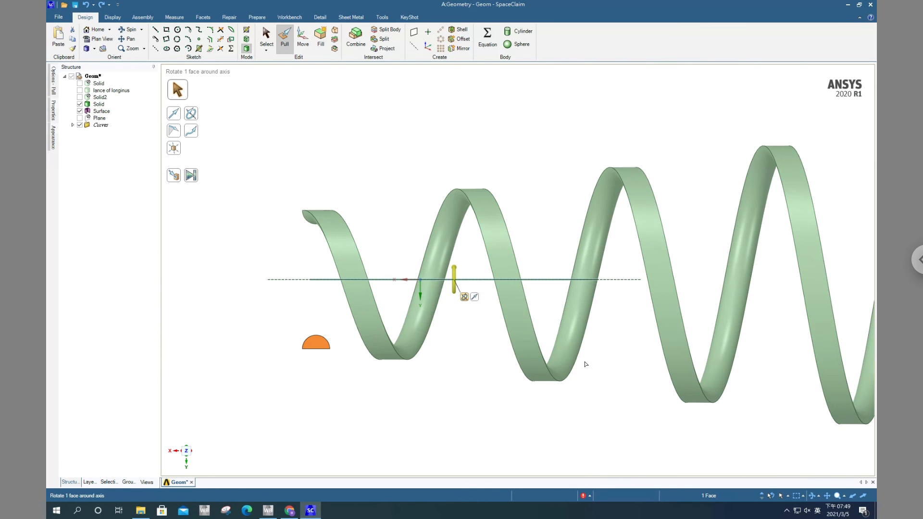
{"action": "key", "text": "ctrl+y"}
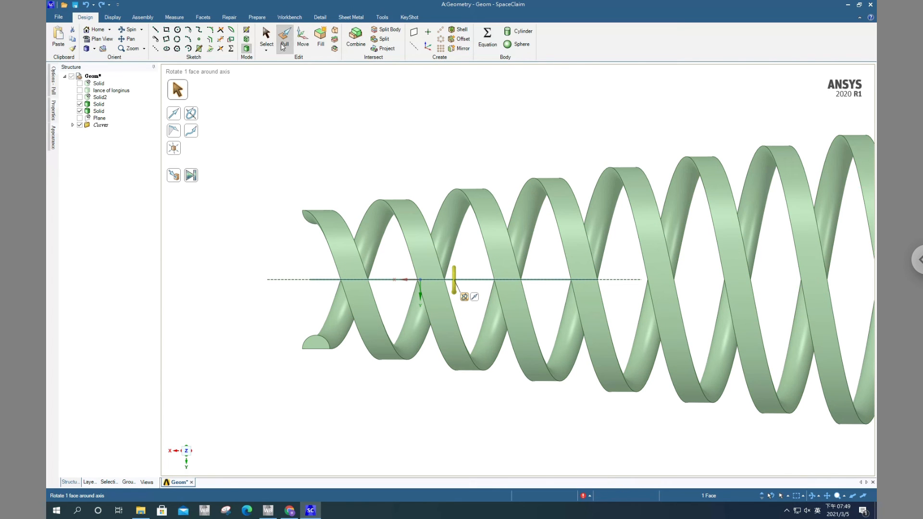
{"action": "left_click", "coordinate": [317, 344]}
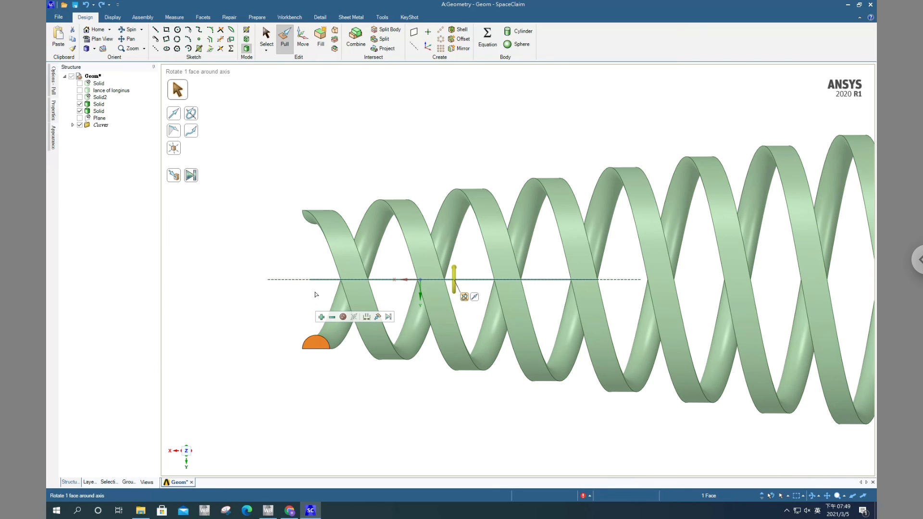
{"action": "left_click", "coordinate": [191, 114]}
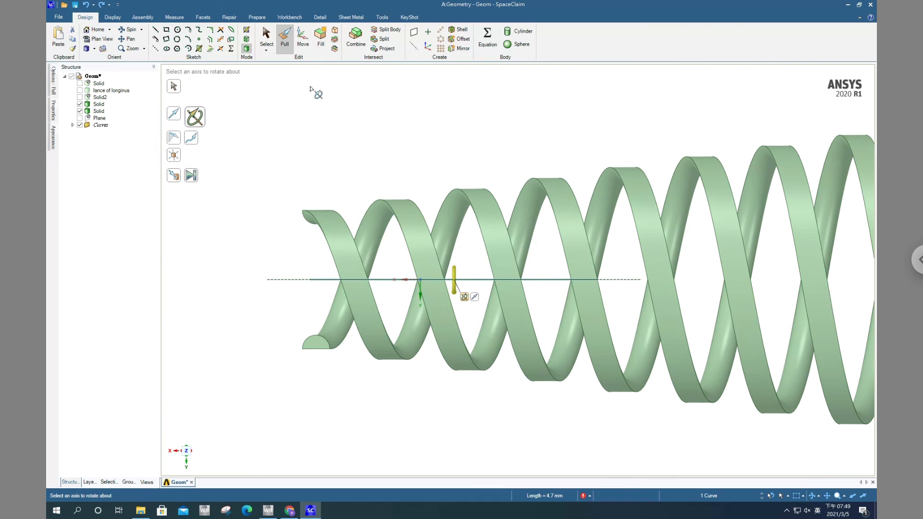
{"action": "left_click", "coordinate": [173, 87]}
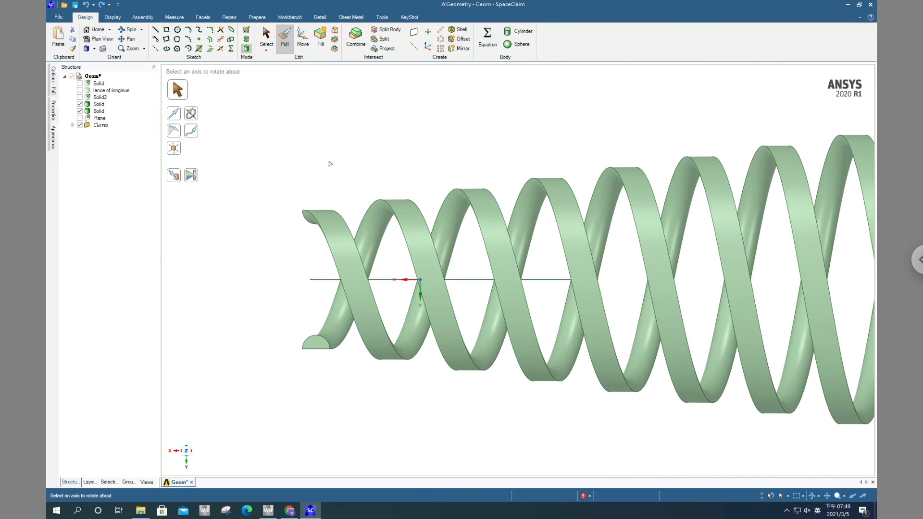
Set up a Pull revolve of the lower helix's narrow-end half-disc face about the axis line with Revolve helix enabled
{"action": "left_click", "coordinate": [314, 352]}
{"action": "left_click", "coordinate": [316, 342]}
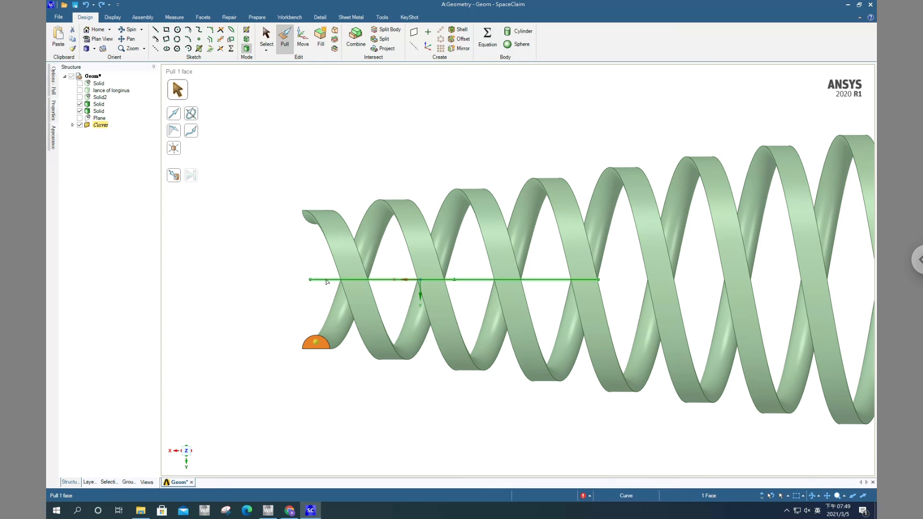
{"action": "left_click", "coordinate": [326, 280]}
{"action": "left_click", "coordinate": [192, 116]}
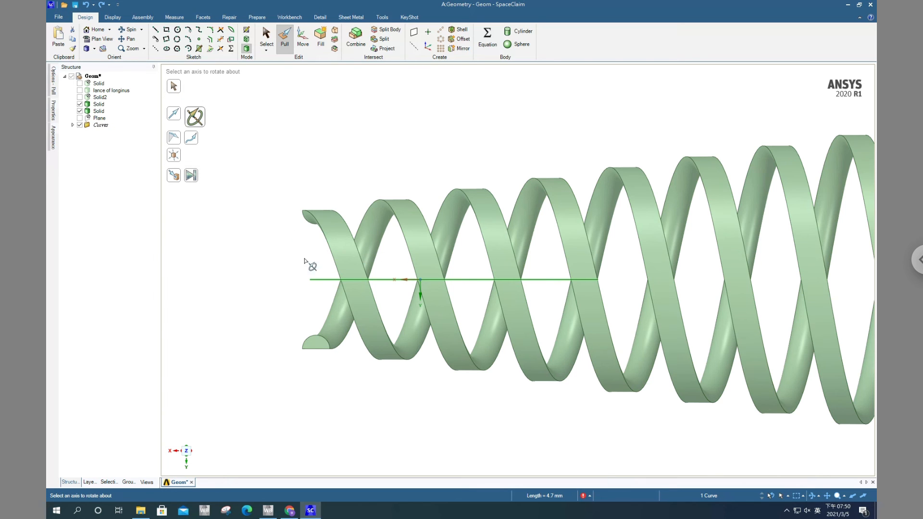
{"action": "left_click", "coordinate": [317, 338]}
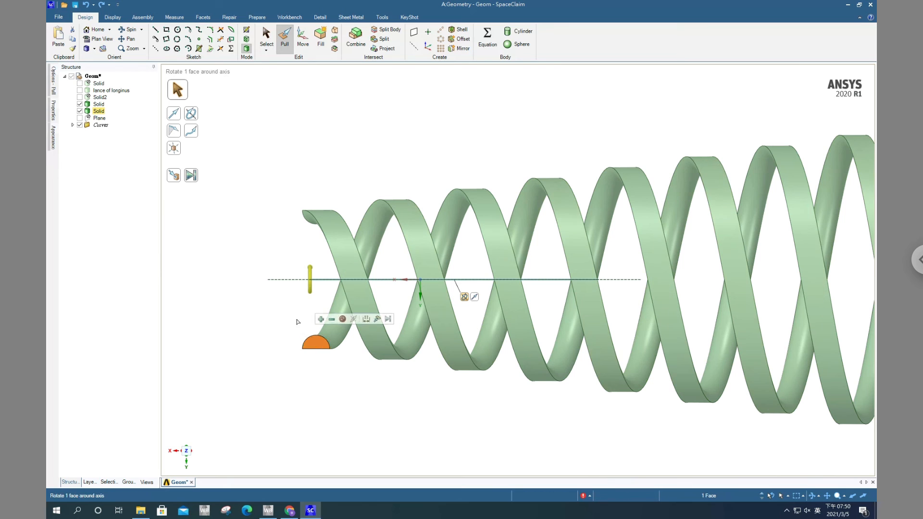
{"action": "left_click", "coordinate": [53, 78]}
{"action": "left_click", "coordinate": [67, 136]}
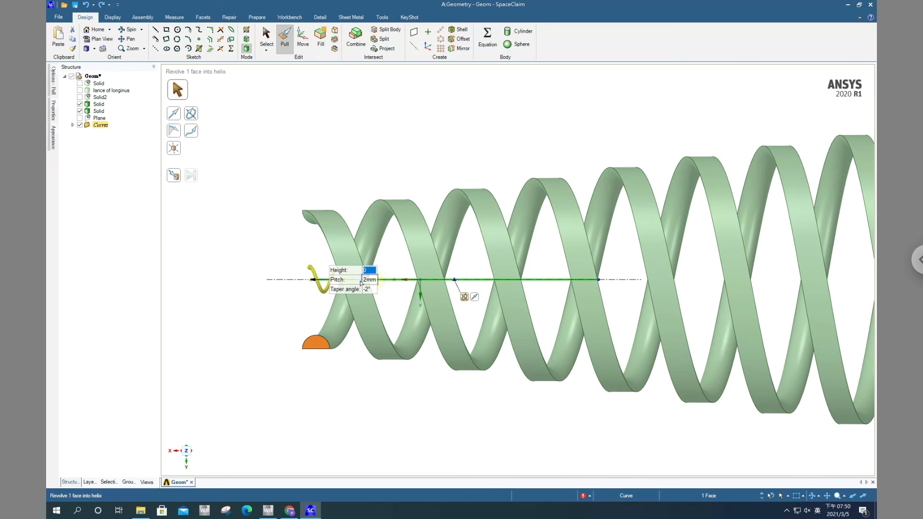
Try extending the lower helix's narrow end with a height of -30 mm and a taper angle of -1°, and undo it
{"action": "left_click", "coordinate": [371, 290]}
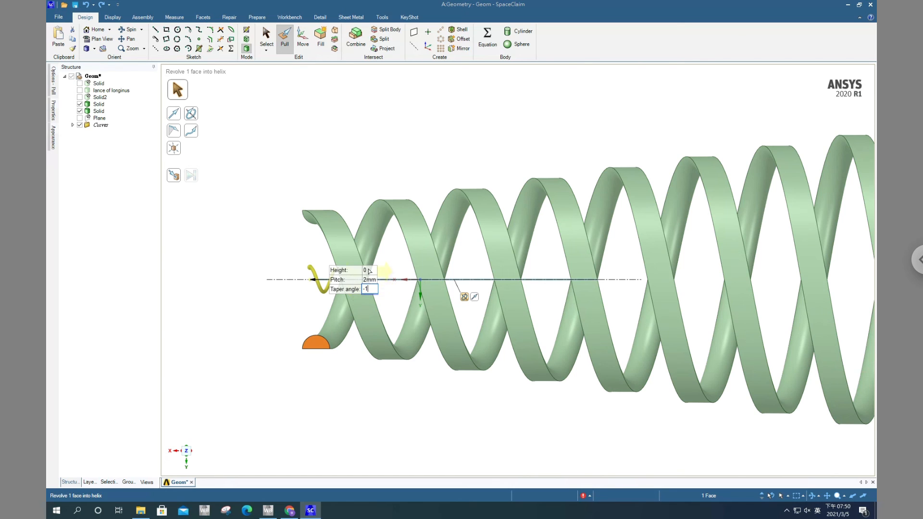
{"action": "key", "text": "Return"}
{"action": "left_click", "coordinate": [369, 271]}
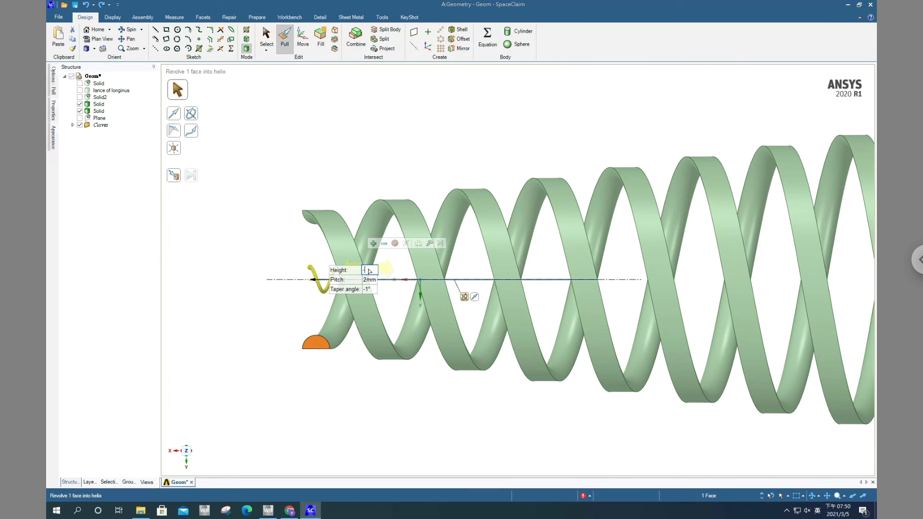
{"action": "type", "text": "-30"}
{"action": "key", "text": "Return"}
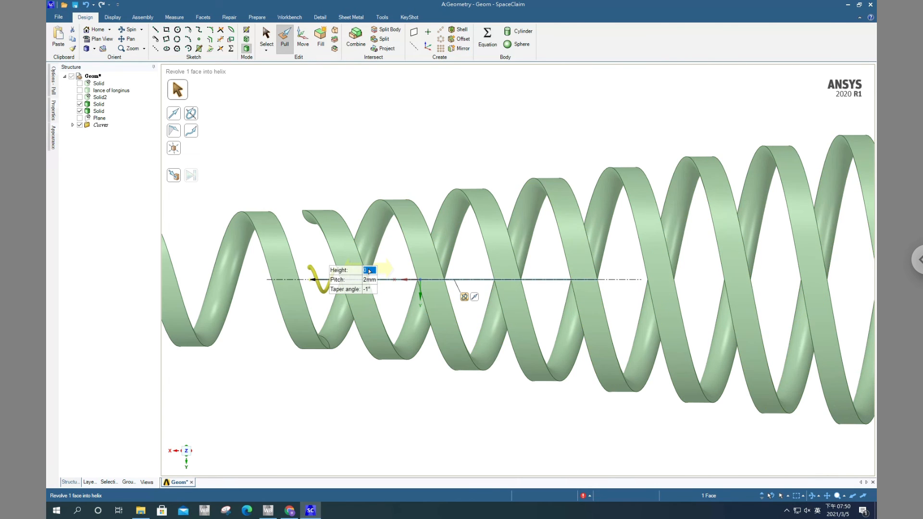
{"action": "scroll", "coordinate": [442, 343], "scroll_direction": "down", "scroll_amount": 5}
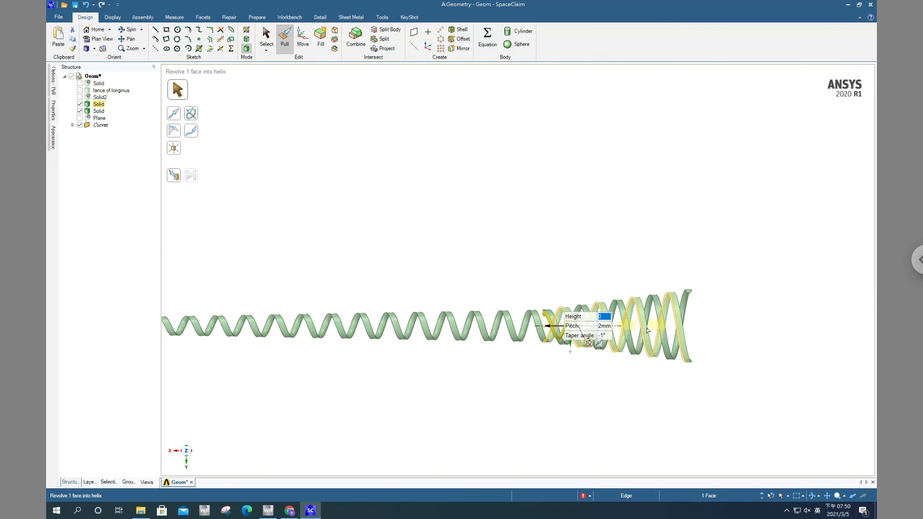
{"action": "scroll", "coordinate": [651, 338], "scroll_direction": "down", "scroll_amount": 3}
{"action": "scroll", "coordinate": [651, 337], "scroll_direction": "up", "scroll_amount": 6}
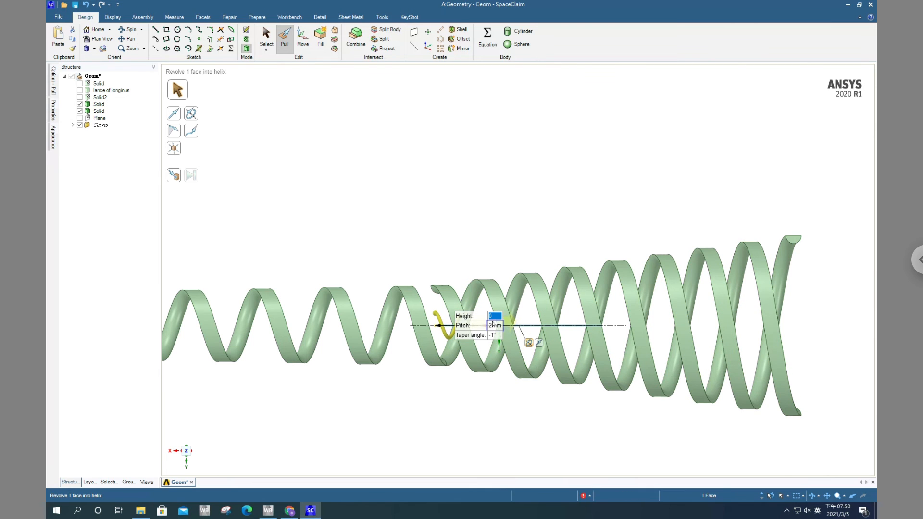
{"action": "scroll", "coordinate": [492, 324], "scroll_direction": "up", "scroll_amount": 2}
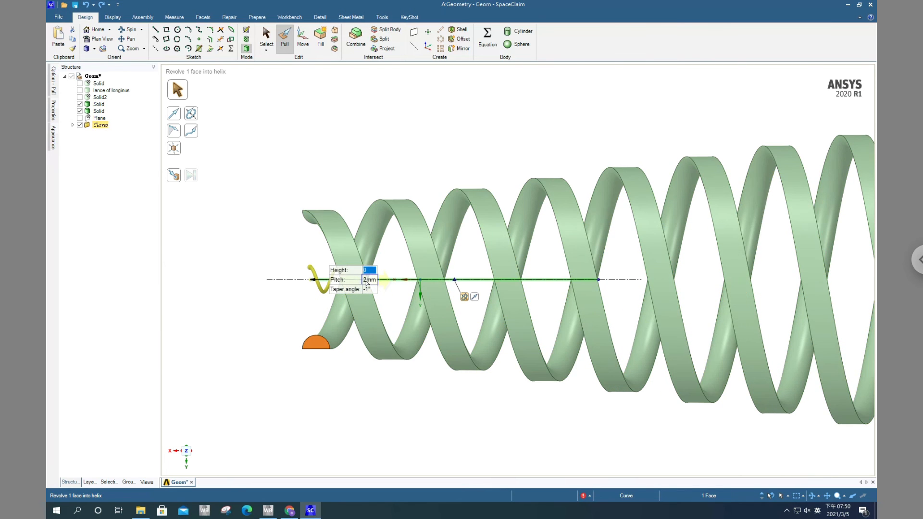
Try extending the lower helix's narrow end with a height of -50 mm and a taper angle of 0.5°, and undo it
{"action": "left_click", "coordinate": [366, 282]}
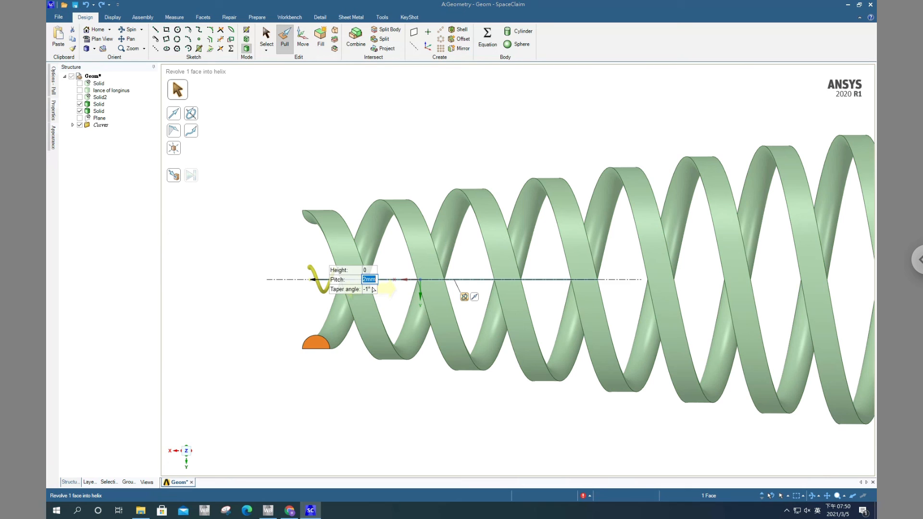
{"action": "left_click", "coordinate": [371, 289]}
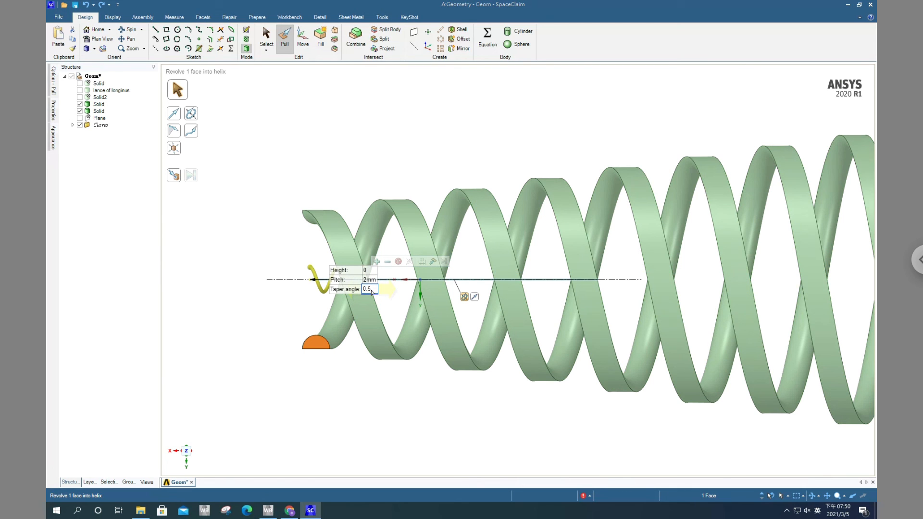
{"action": "left_click", "coordinate": [369, 270]}
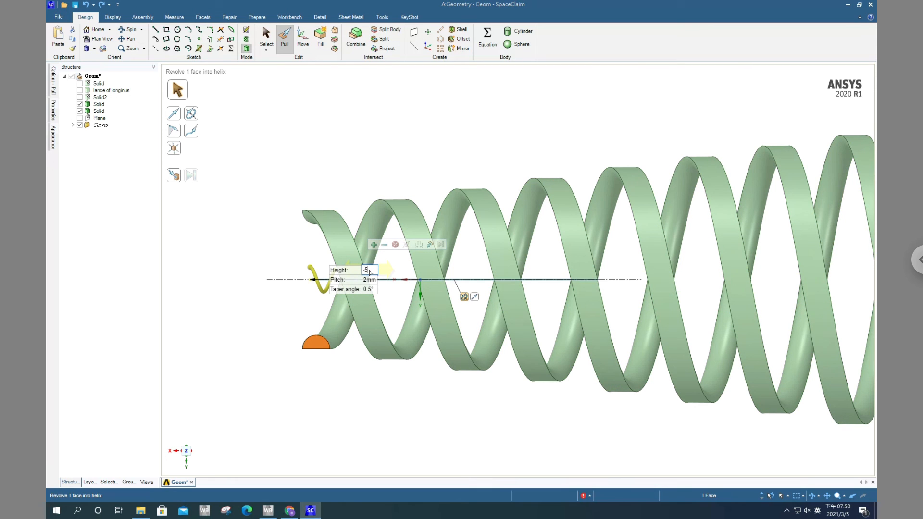
{"action": "type", "text": "-50"}
{"action": "key", "text": "Return"}
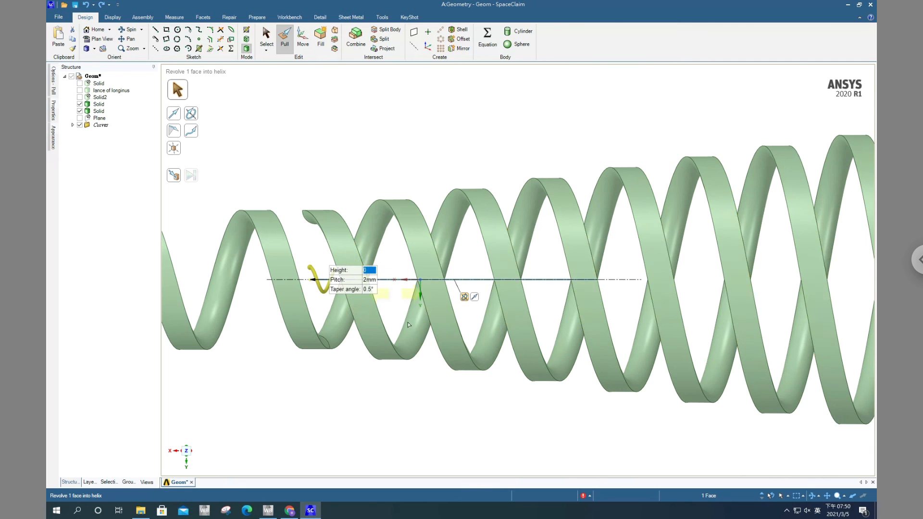
{"action": "scroll", "coordinate": [423, 331], "scroll_direction": "down", "scroll_amount": 10}
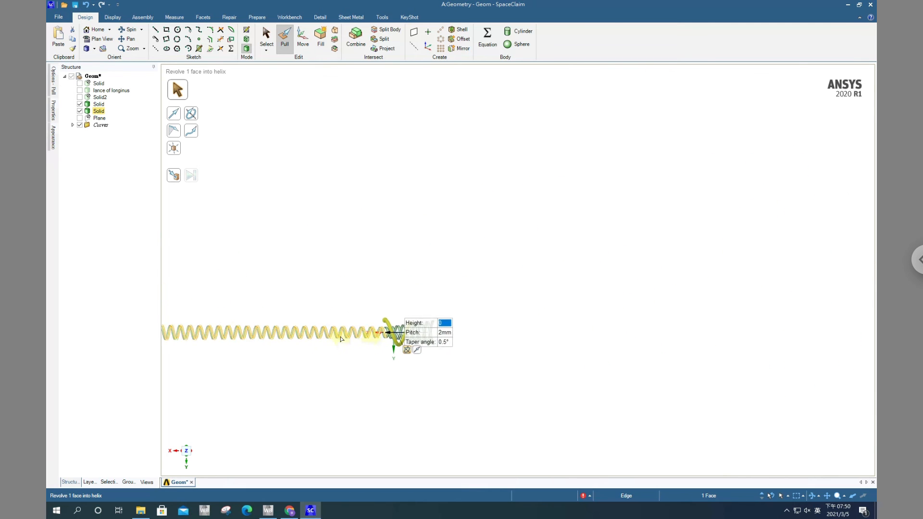
{"action": "scroll", "coordinate": [346, 308], "scroll_direction": "up", "scroll_amount": 2}
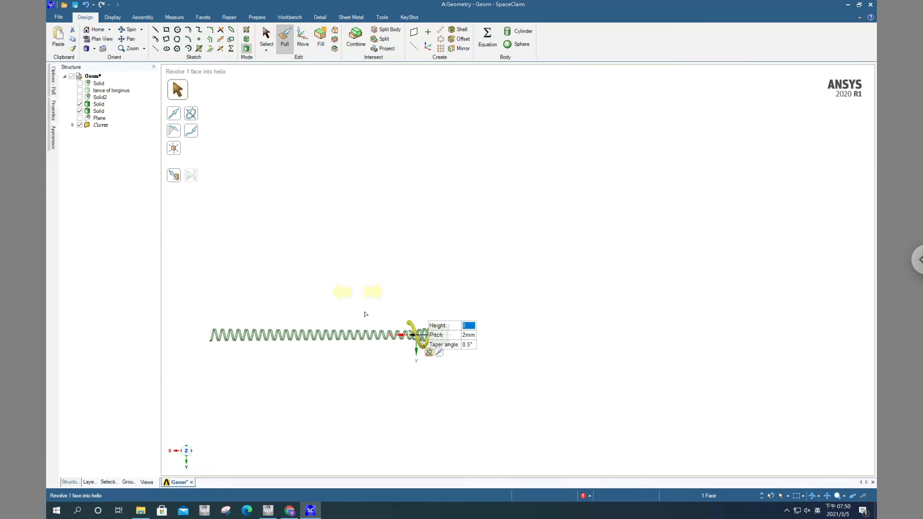
{"action": "scroll", "coordinate": [364, 314], "scroll_direction": "up", "scroll_amount": 6}
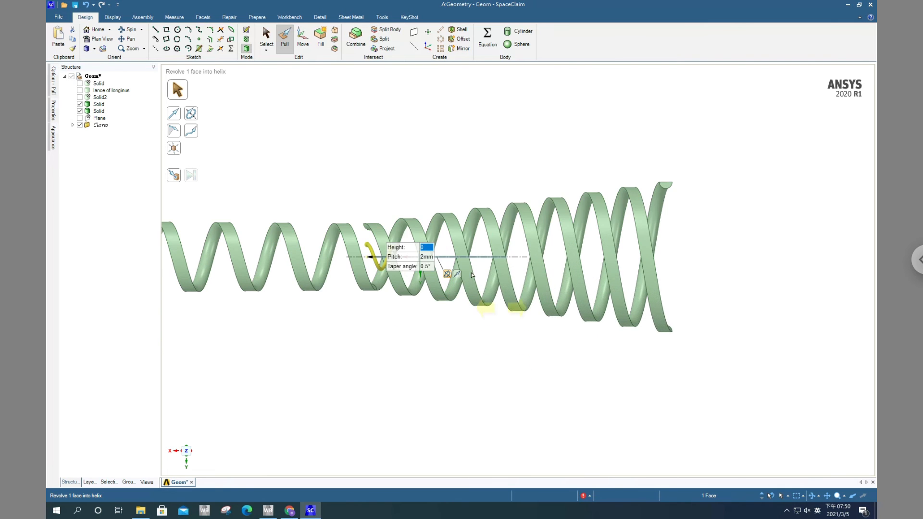
{"action": "scroll", "coordinate": [431, 281], "scroll_direction": "up", "scroll_amount": 4}
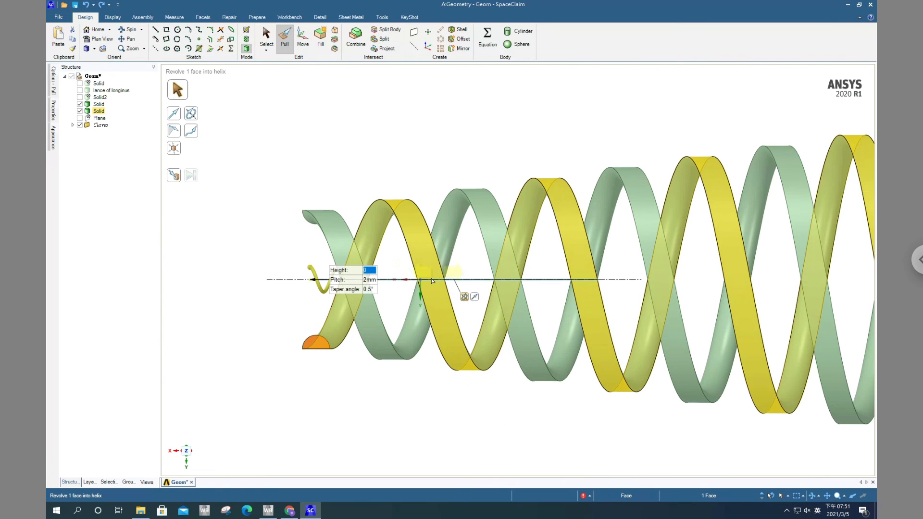
Extend the lower helix from its narrow-end face with a height of -40 mm and a taper angle of -1°
{"action": "left_click", "coordinate": [370, 288]}
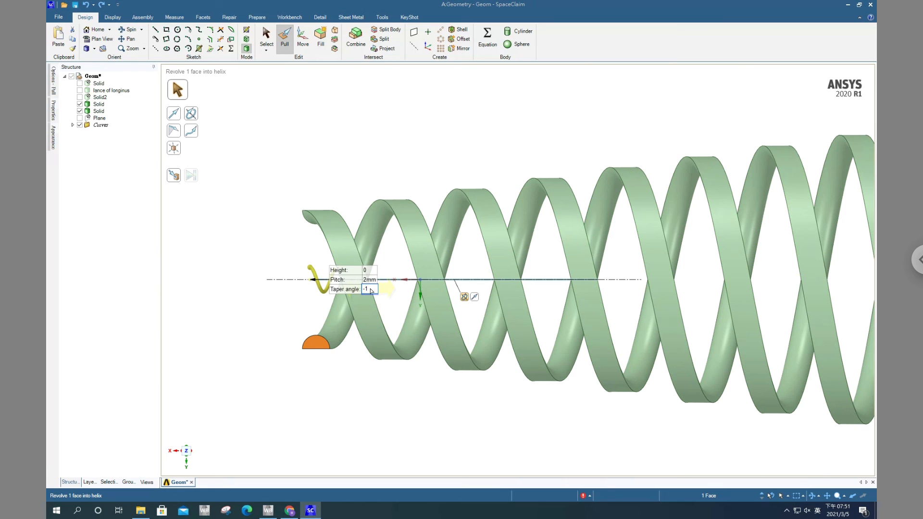
{"action": "key", "text": "Tab"}
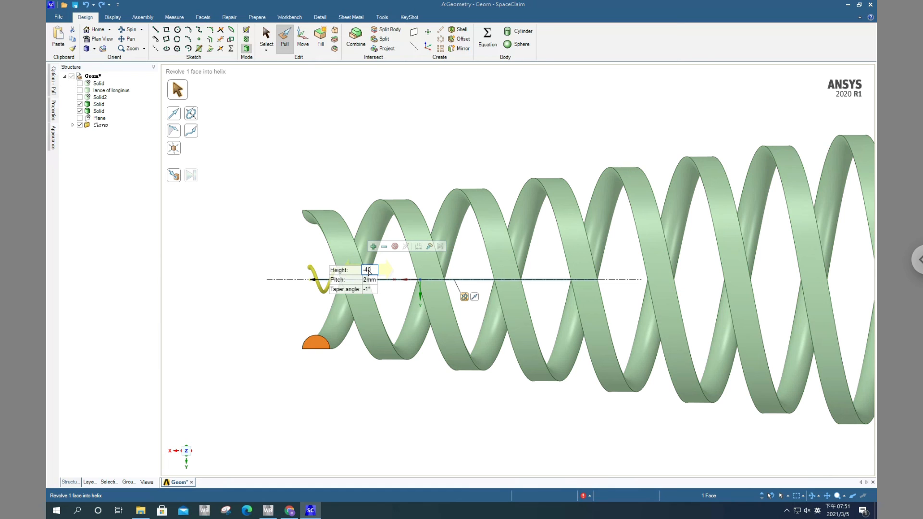
{"action": "key", "text": "Return"}
Examine the extended helix's taper from its thin tip to the wide end and the other helix's narrow-end face
{"action": "scroll", "coordinate": [358, 301], "scroll_direction": "down", "scroll_amount": 8}
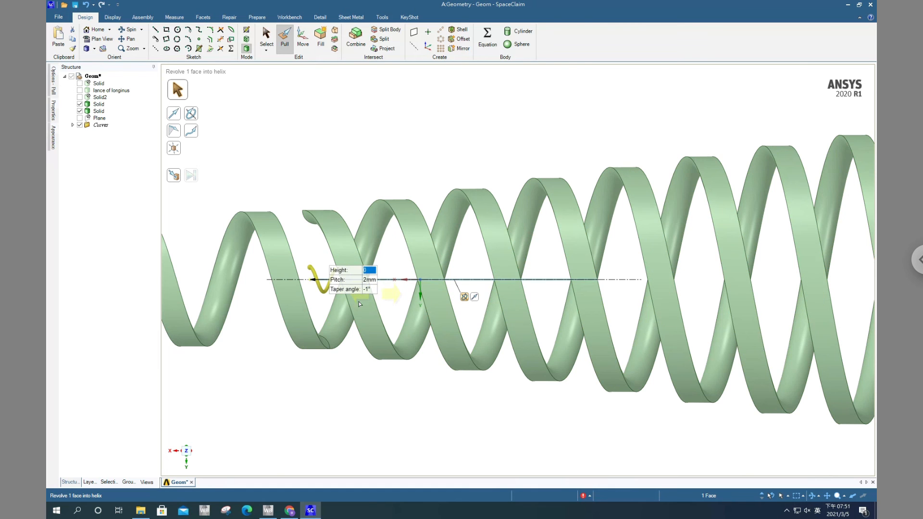
{"action": "scroll", "coordinate": [264, 328], "scroll_direction": "down", "scroll_amount": 4}
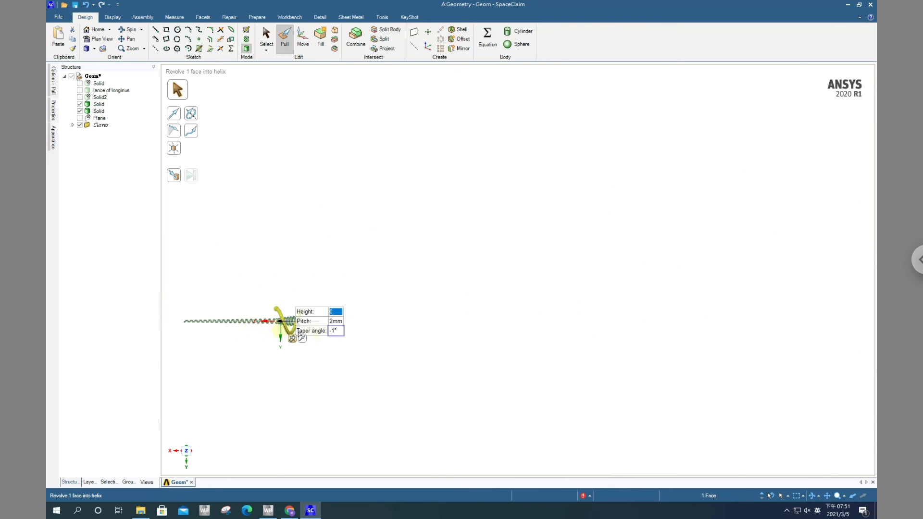
{"action": "scroll", "coordinate": [189, 318], "scroll_direction": "up", "scroll_amount": 7}
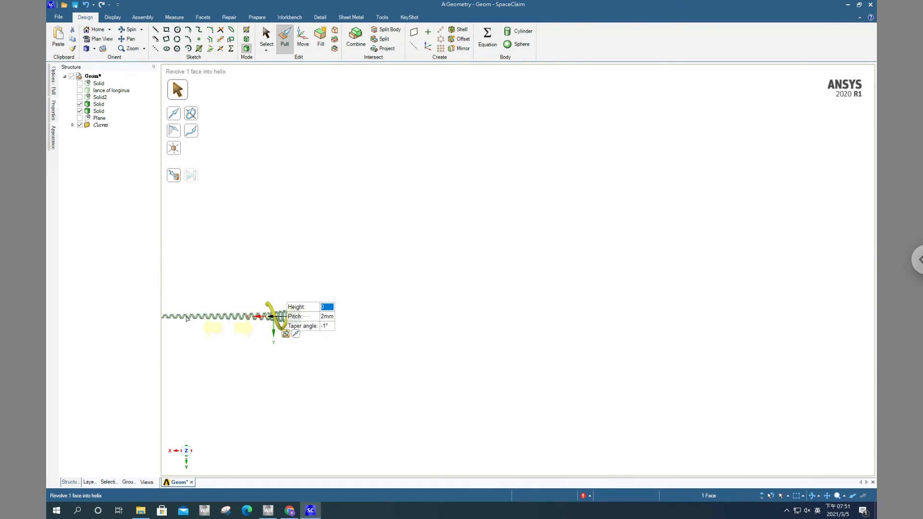
{"action": "left_click", "coordinate": [824, 495]}
{"action": "left_click_drag", "start_coordinate": [421, 374], "coordinate": [692, 370]}
{"action": "scroll", "coordinate": [541, 362], "scroll_direction": "down", "scroll_amount": 3}
{"action": "scroll", "coordinate": [541, 364], "scroll_direction": "up", "scroll_amount": 3}
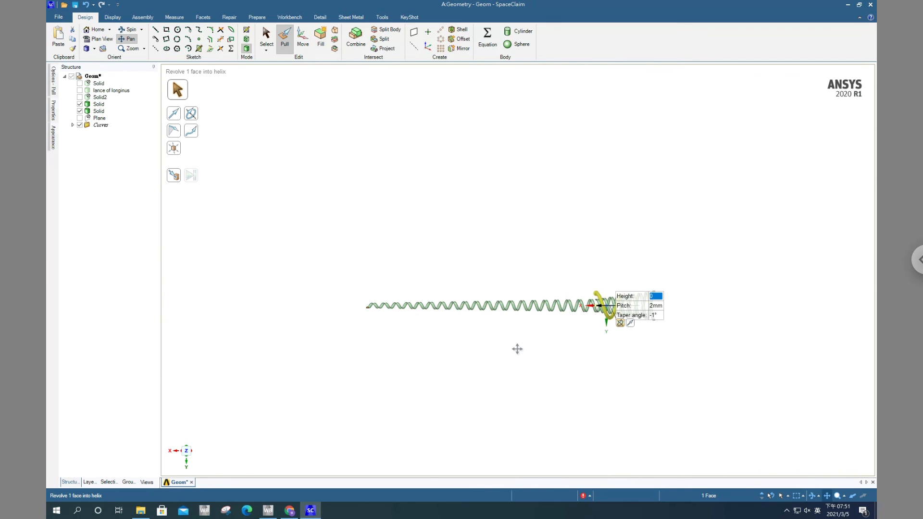
{"action": "scroll", "coordinate": [506, 315], "scroll_direction": "up", "scroll_amount": 5}
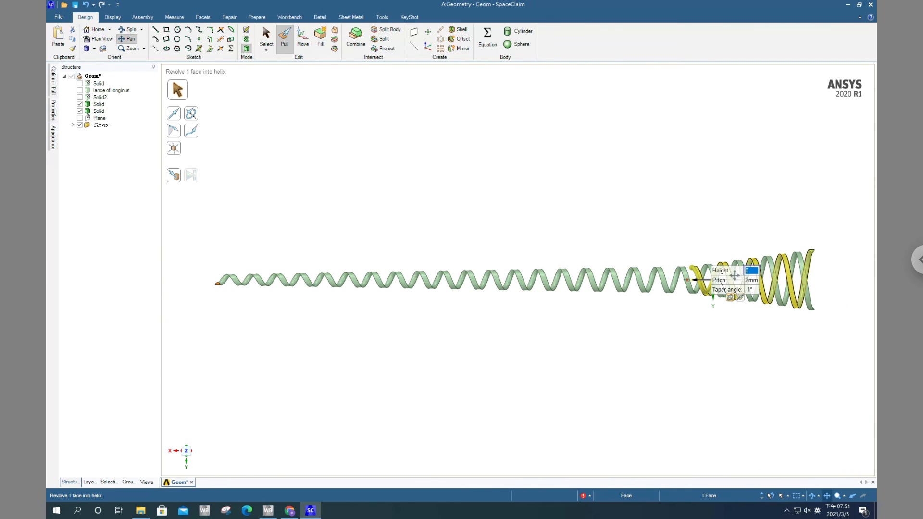
{"action": "scroll", "coordinate": [656, 329], "scroll_direction": "up", "scroll_amount": 4}
{"action": "middle_click_drag", "start_coordinate": [651, 346], "coordinate": [628, 290]}
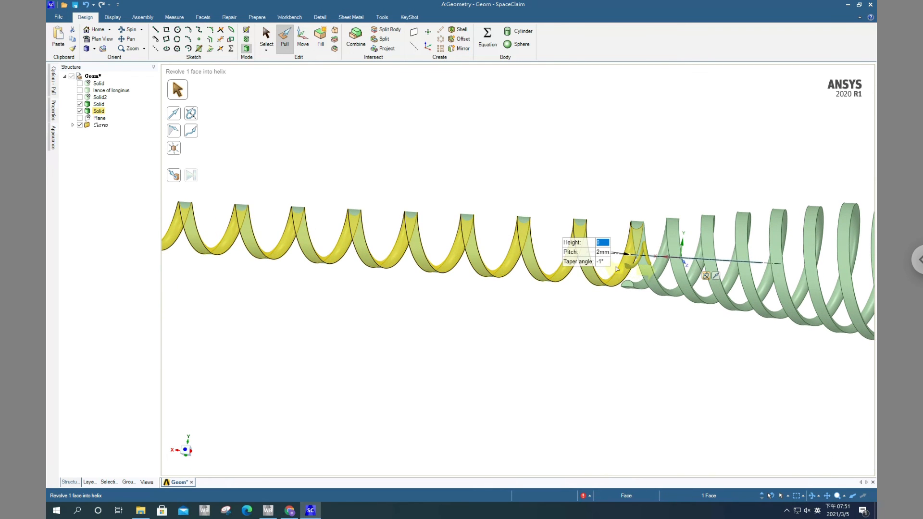
{"action": "left_click", "coordinate": [271, 44]}
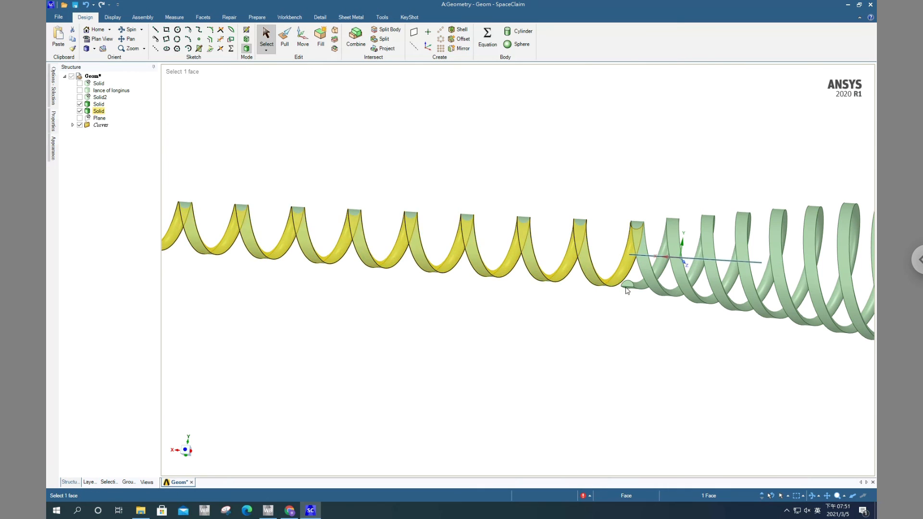
{"action": "left_click", "coordinate": [285, 41]}
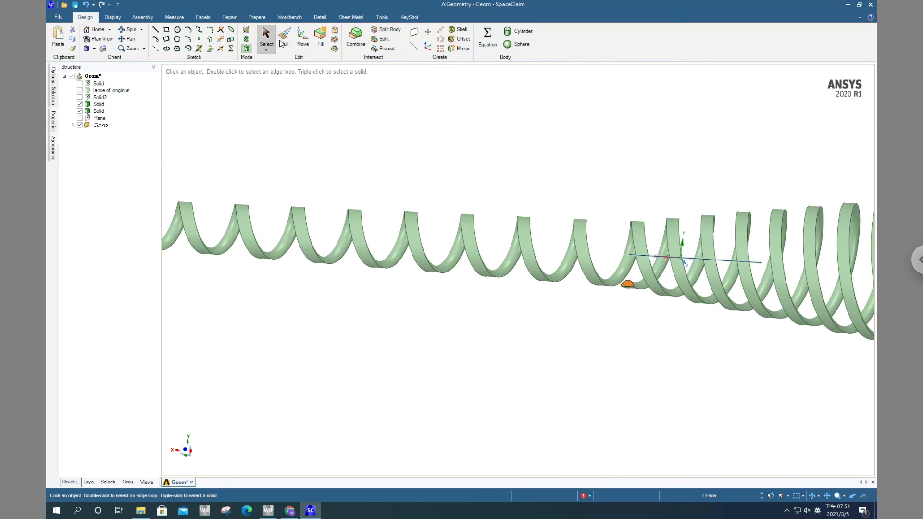
{"action": "left_click", "coordinate": [285, 44]}
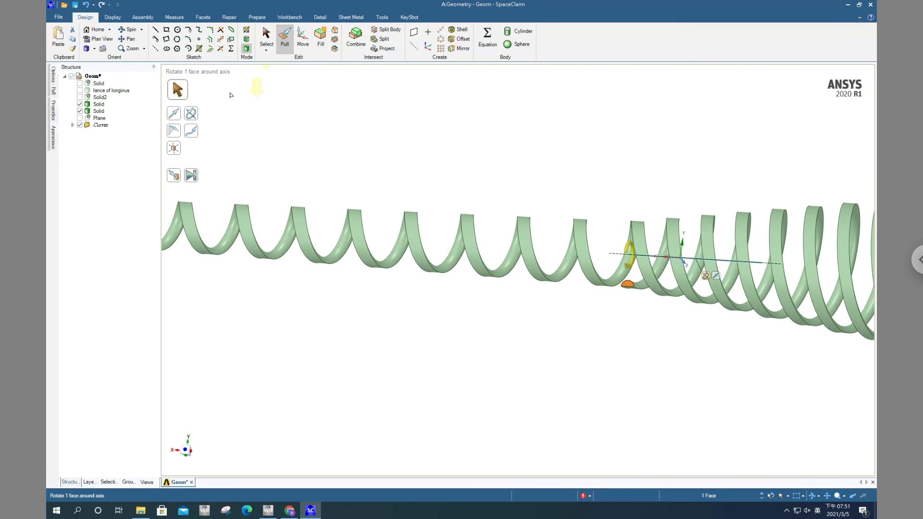
{"action": "left_click", "coordinate": [194, 116]}
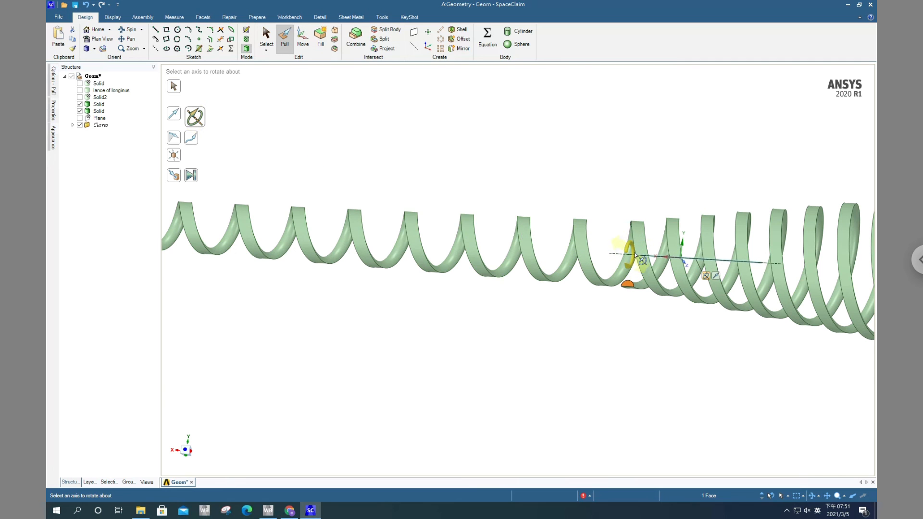
{"action": "left_click", "coordinate": [662, 258]}
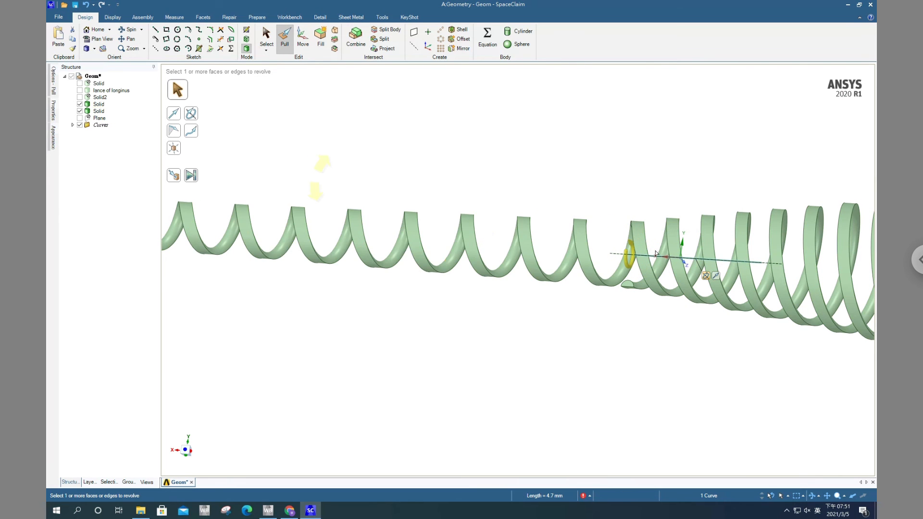
{"action": "scroll", "coordinate": [509, 218], "scroll_direction": "up", "scroll_amount": 5}
{"action": "left_click", "coordinate": [378, 145]}
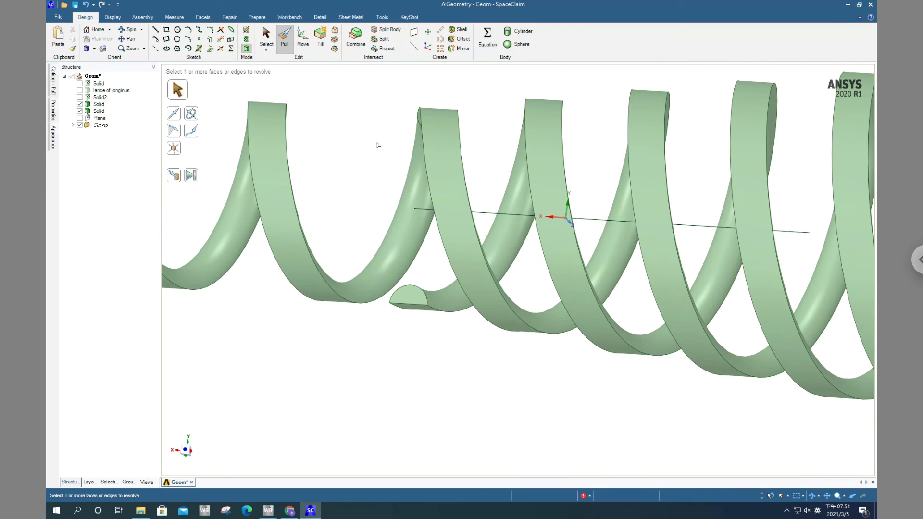
Extend the other helix from its narrow-end half-disc face about the axis line with Revolve helix and -1° taper, matching the first extension's length
{"action": "left_click", "coordinate": [408, 295]}
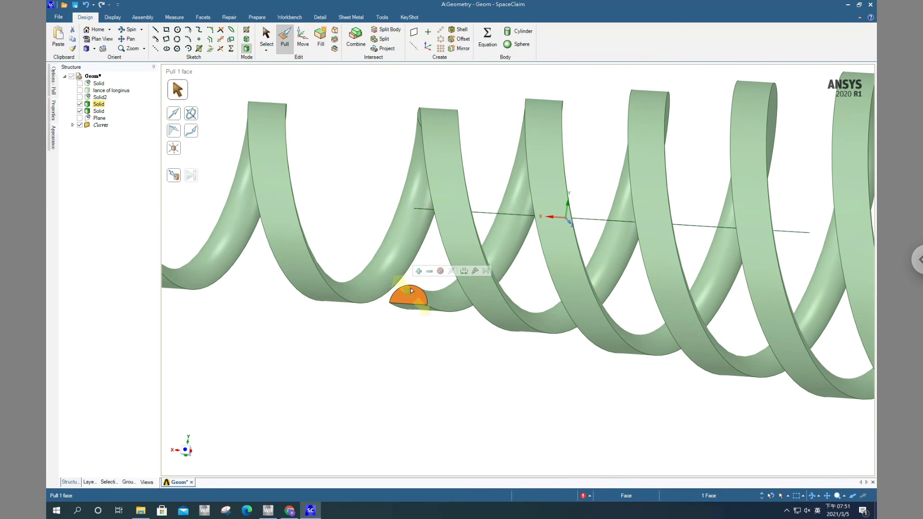
{"action": "left_click", "coordinate": [503, 214]}
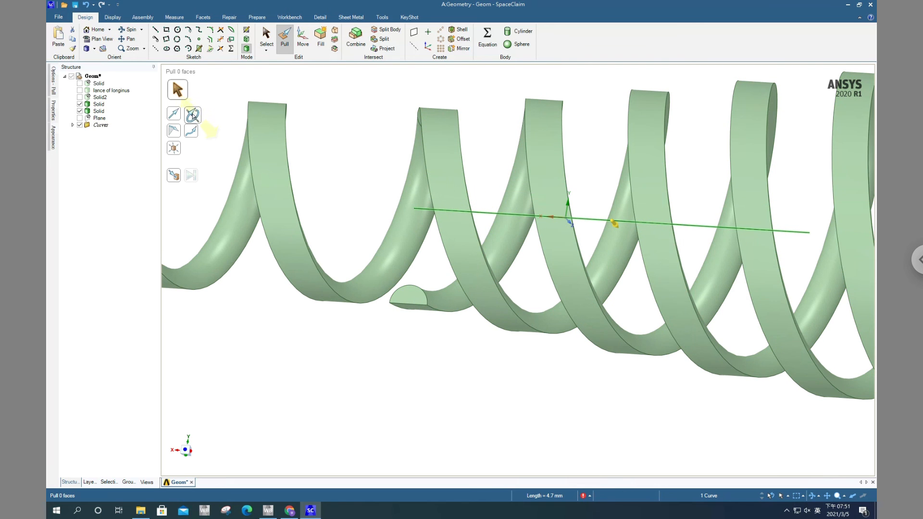
{"action": "left_click", "coordinate": [190, 114]}
{"action": "left_click", "coordinate": [481, 213]}
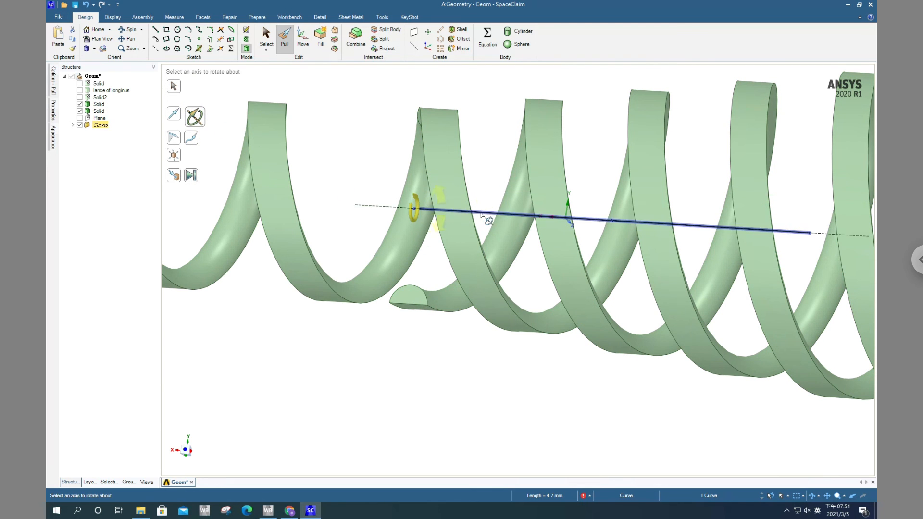
{"action": "left_click", "coordinate": [408, 296]}
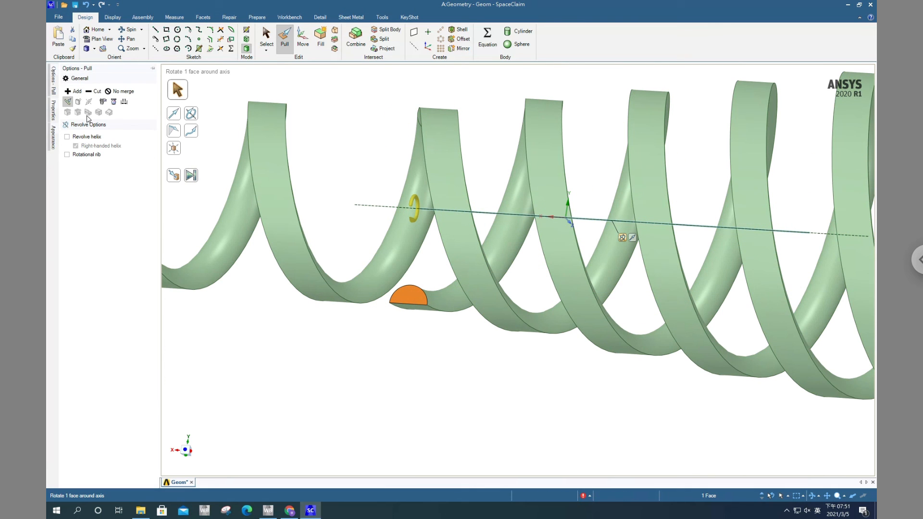
{"action": "left_click", "coordinate": [68, 137]}
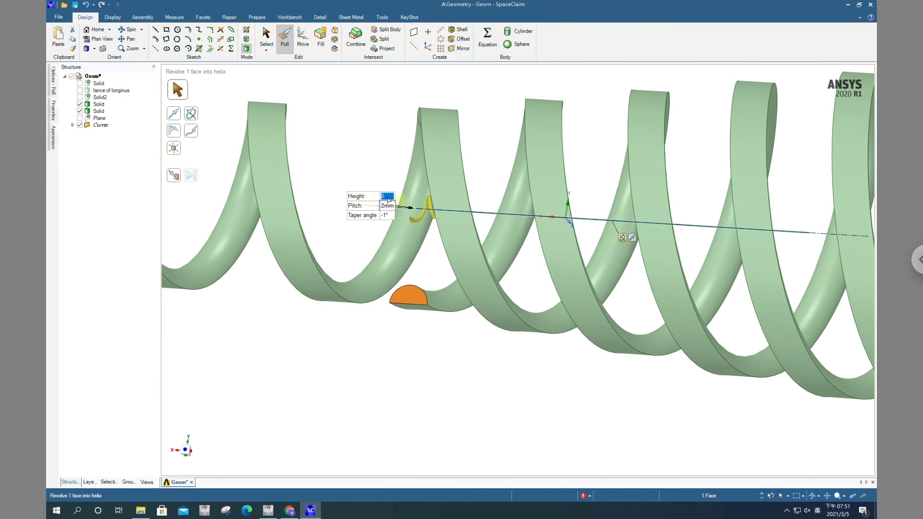
{"action": "left_click", "coordinate": [388, 198]}
{"action": "key", "text": "Return"}
Examine the two extended intertwined helices along their full length, from the thin tip to the wide open end
{"action": "scroll", "coordinate": [403, 230], "scroll_direction": "down", "scroll_amount": 4}
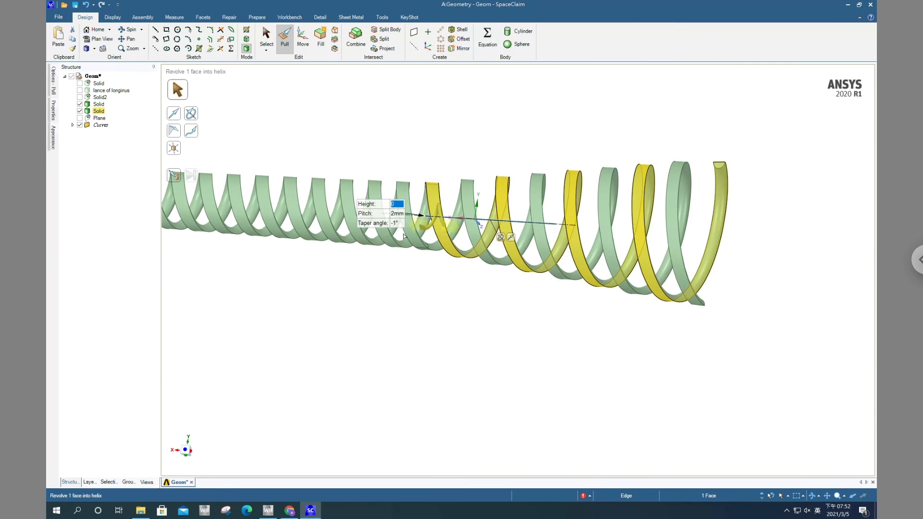
{"action": "scroll", "coordinate": [403, 236], "scroll_direction": "down", "scroll_amount": 5}
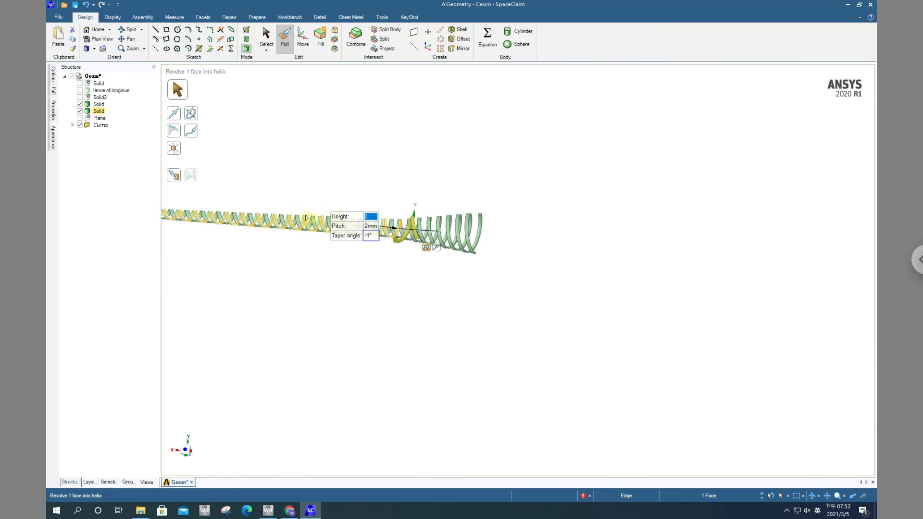
{"action": "left_click", "coordinate": [827, 495]}
{"action": "left_click_drag", "start_coordinate": [413, 341], "coordinate": [604, 365]}
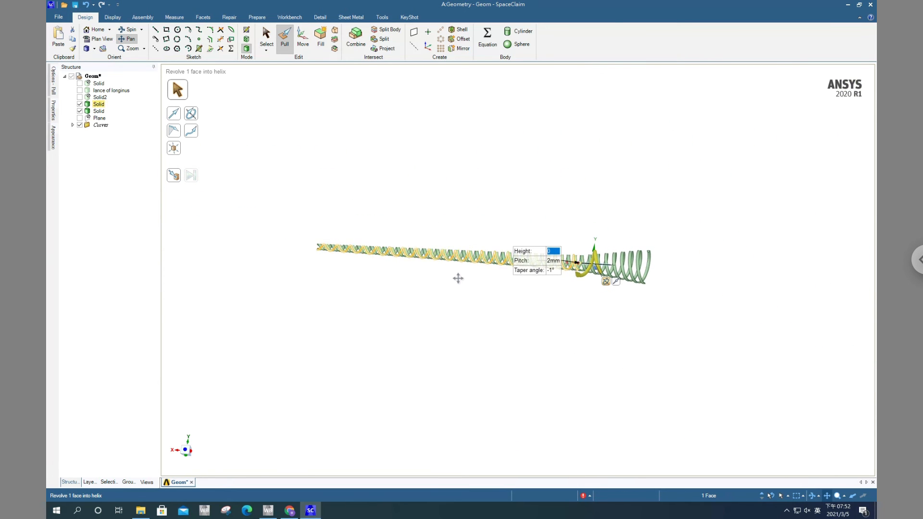
{"action": "scroll", "coordinate": [458, 278], "scroll_direction": "up", "scroll_amount": 3}
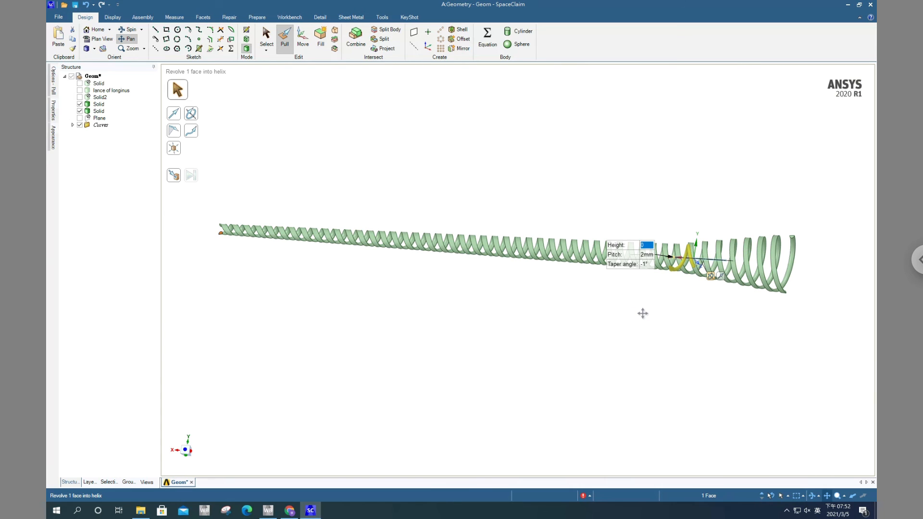
{"action": "left_click_drag", "start_coordinate": [640, 312], "coordinate": [626, 309]}
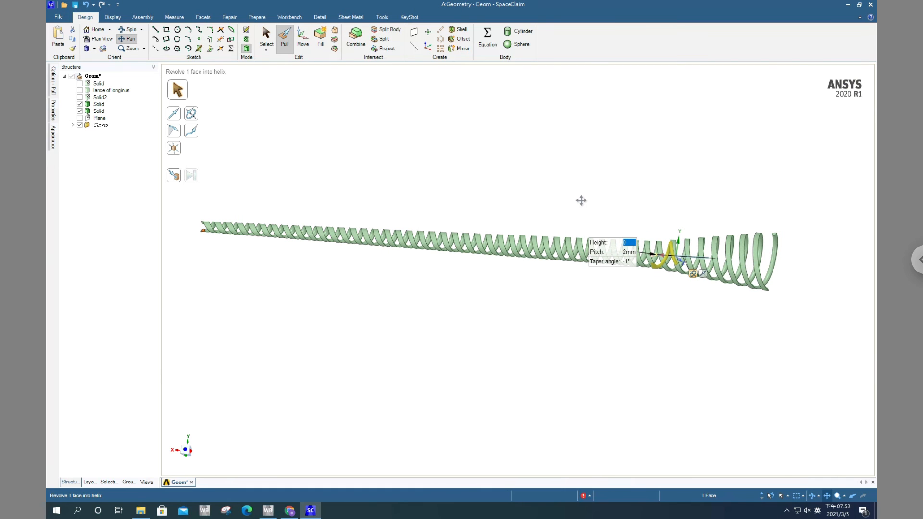
{"action": "left_click", "coordinate": [266, 35]}
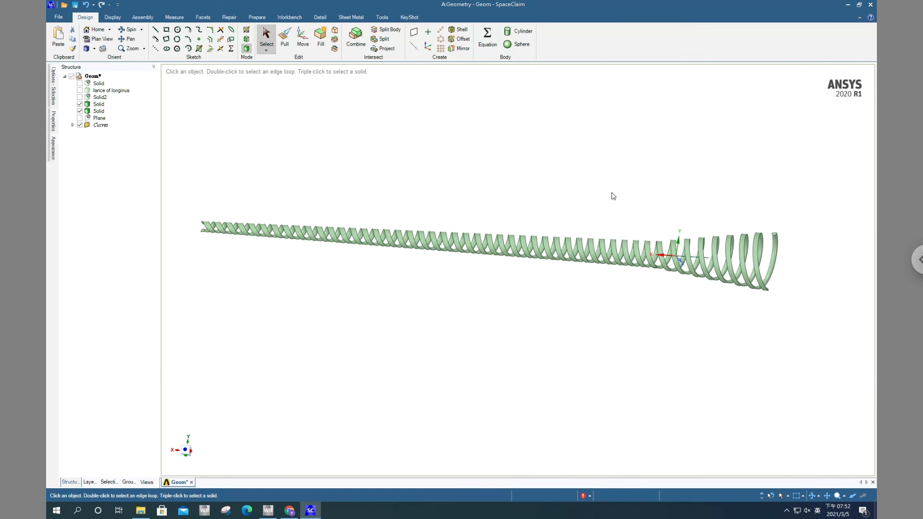
{"action": "middle_click_drag", "start_coordinate": [695, 186], "coordinate": [634, 206]}
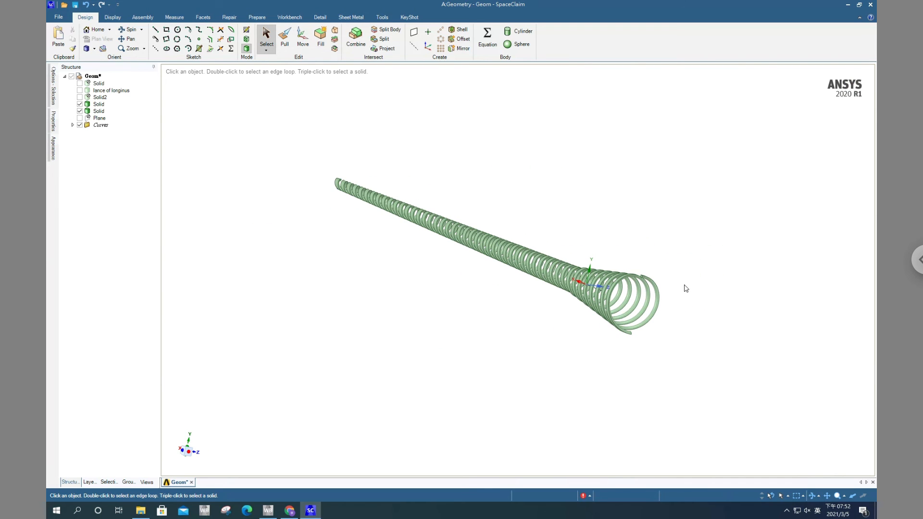